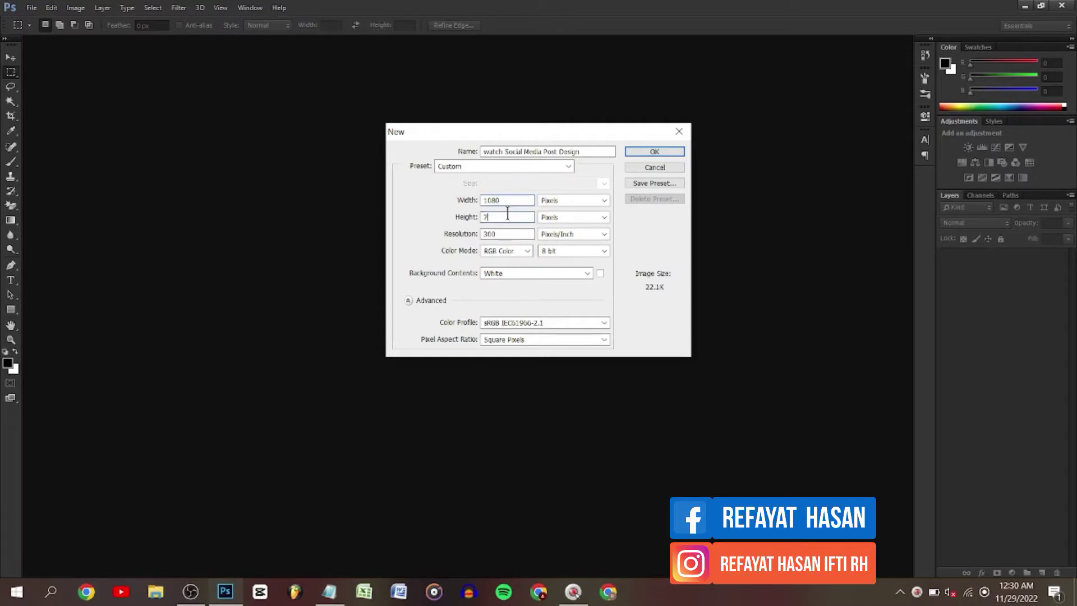
Step: Set the new document's height to 1080 pixels and create the document
{"action": "key", "text": "BackSpace"}
{"action": "type", "text": "1080"}
{"action": "left_click", "coordinate": [637, 152]}
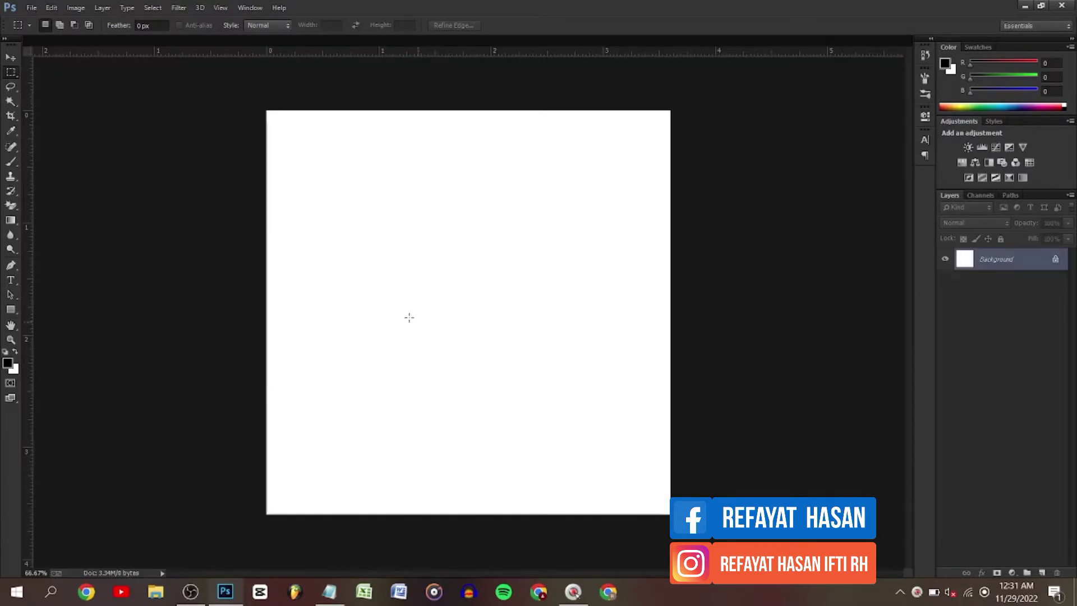
Step: Create a 50 × 50 px black rectangle on the canvas
{"action": "left_click", "coordinate": [9, 310]}
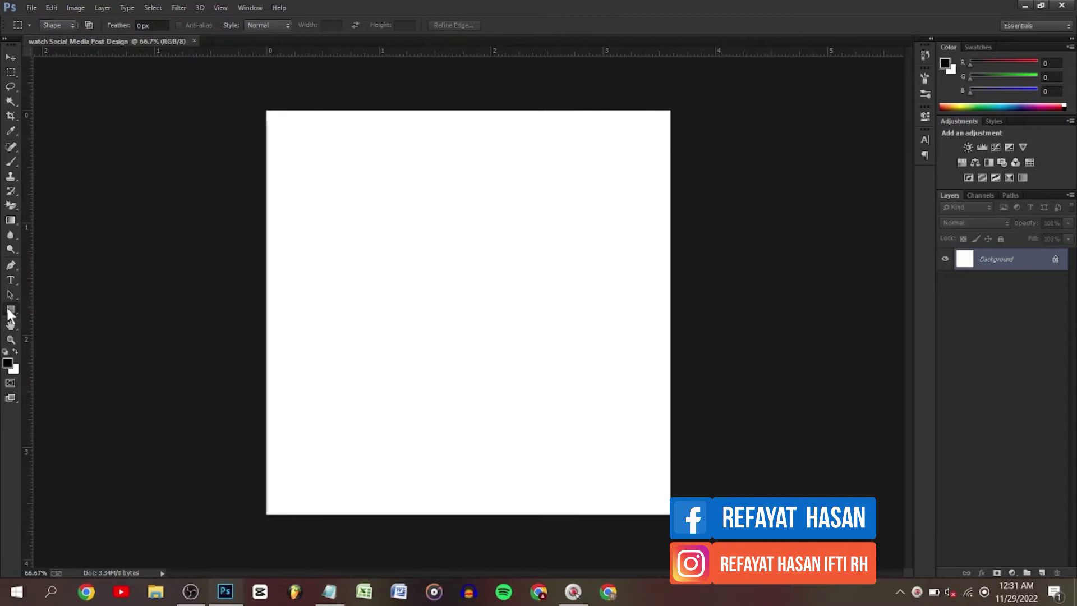
{"action": "left_click", "coordinate": [465, 261]}
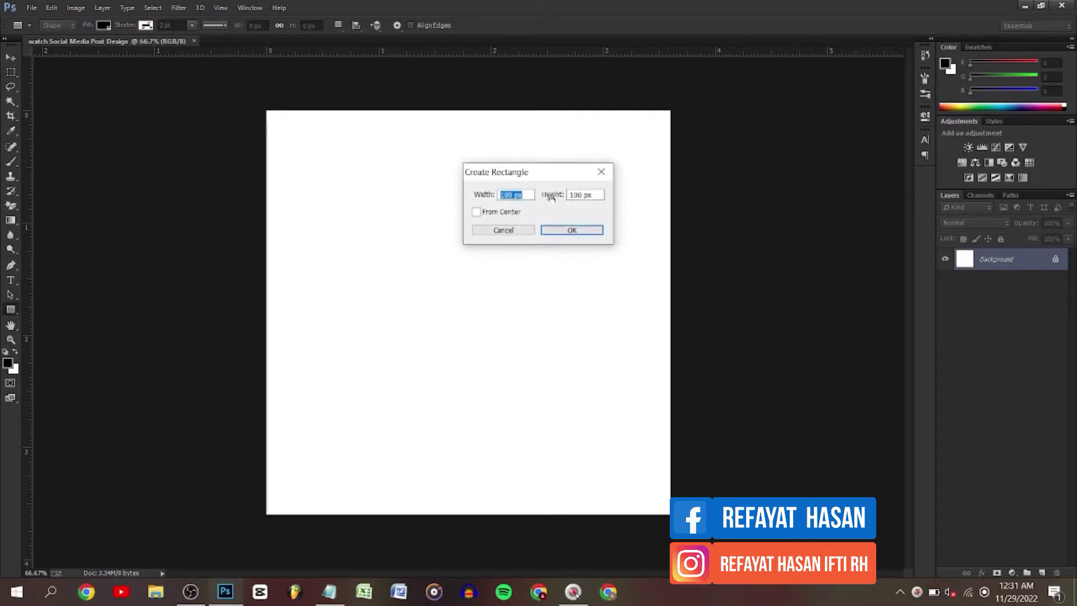
{"action": "left_click", "coordinate": [508, 195]}
{"action": "left_click", "coordinate": [583, 231]}
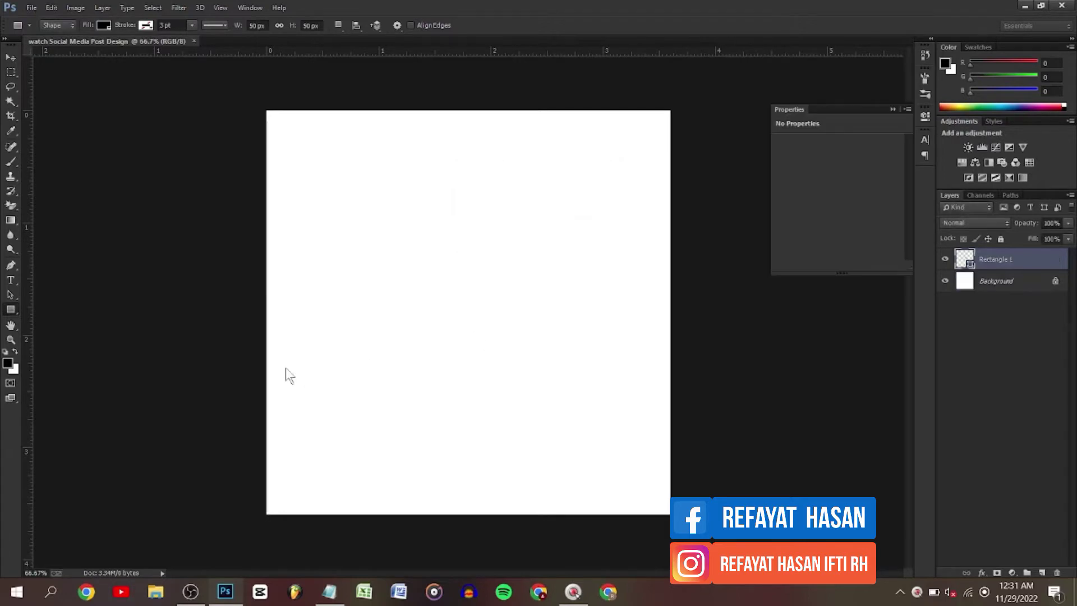
Step: Move the small square into the canvas's top-left corner and place horizontal and vertical guides along its inner edges
{"action": "left_click", "coordinate": [11, 58]}
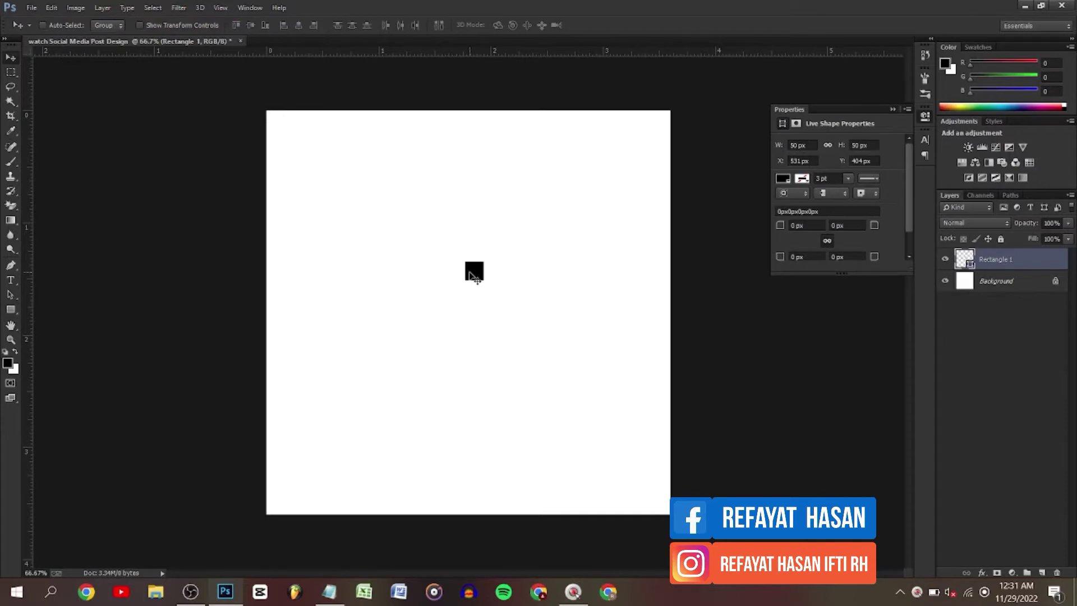
{"action": "left_click_drag", "start_coordinate": [460, 265], "coordinate": [265, 116]}
{"action": "left_click_drag", "start_coordinate": [392, 50], "coordinate": [403, 128]}
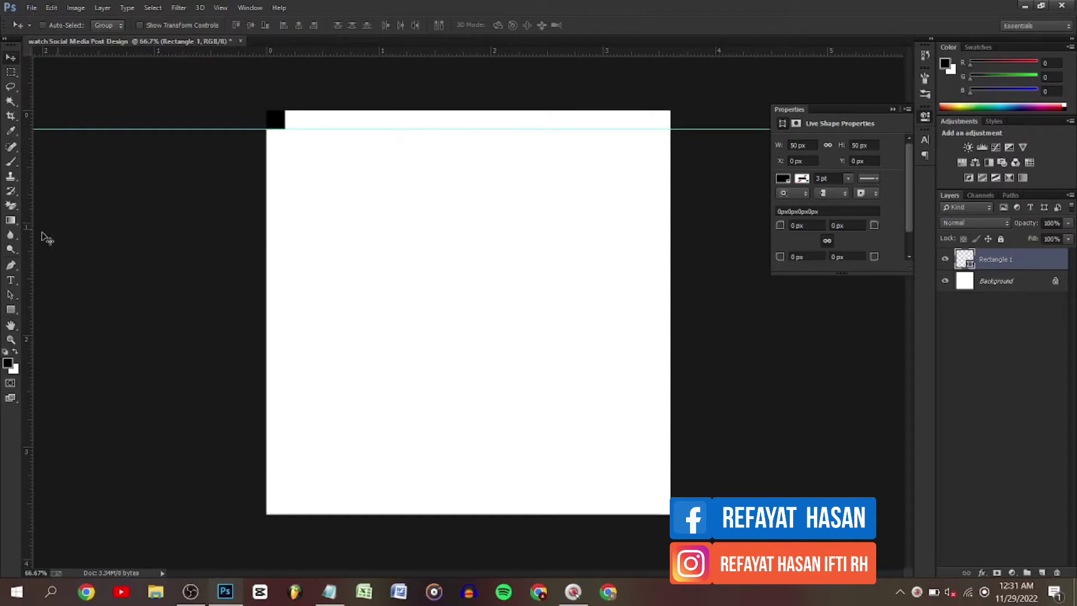
{"action": "left_click_drag", "start_coordinate": [29, 230], "coordinate": [285, 208]}
Step: Place the opposite margin guides using the square in the canvas's bottom-right corner, and delete the square
{"action": "left_click_drag", "start_coordinate": [276, 119], "coordinate": [660, 501]}
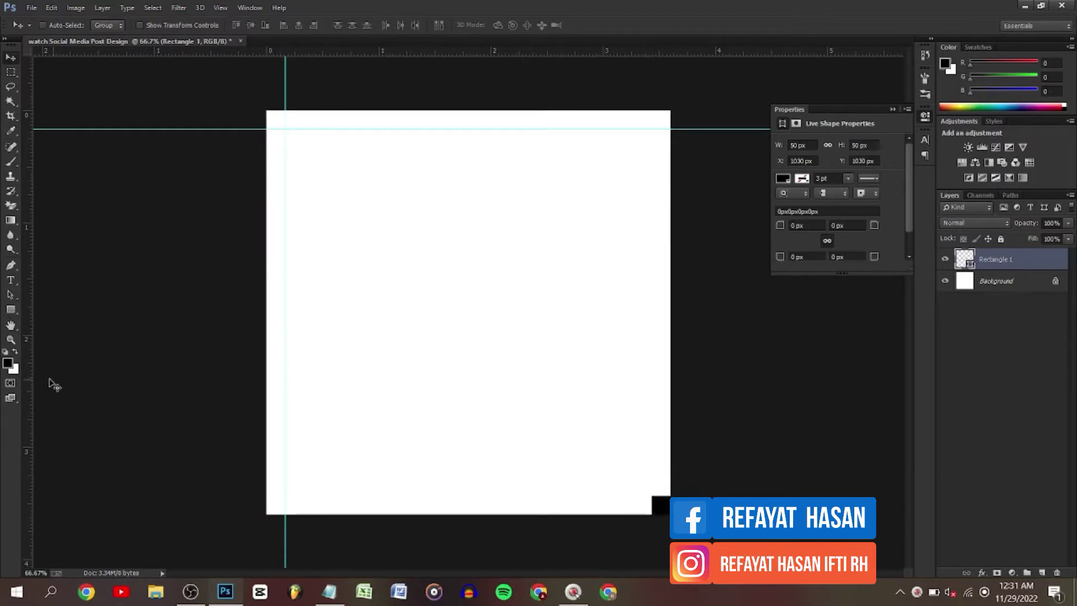
{"action": "left_click_drag", "start_coordinate": [29, 375], "coordinate": [652, 336]}
{"action": "left_click_drag", "start_coordinate": [364, 56], "coordinate": [365, 496]}
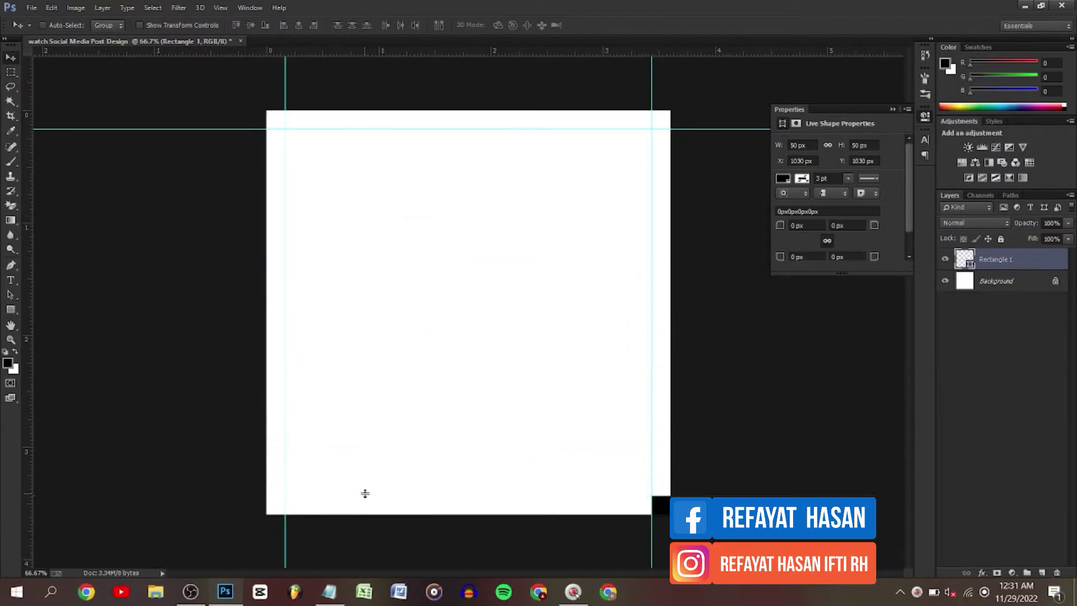
{"action": "key", "text": "Delete"}
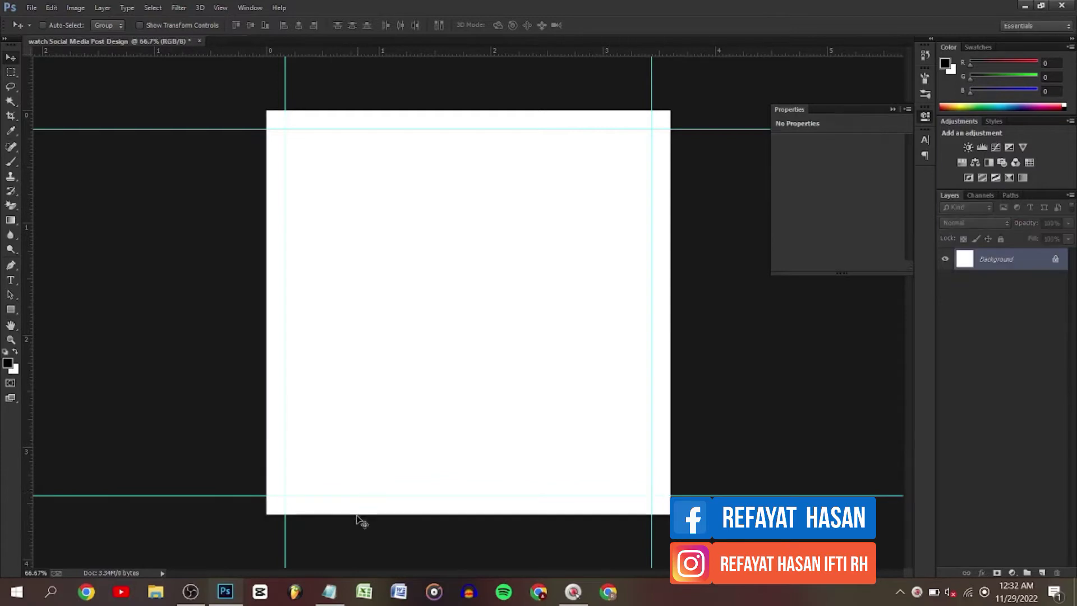
Step: Add a new empty layer and open the Case_Diameter_Wrist_Watch image from the Downloads folder
{"action": "left_click", "coordinate": [1042, 573]}
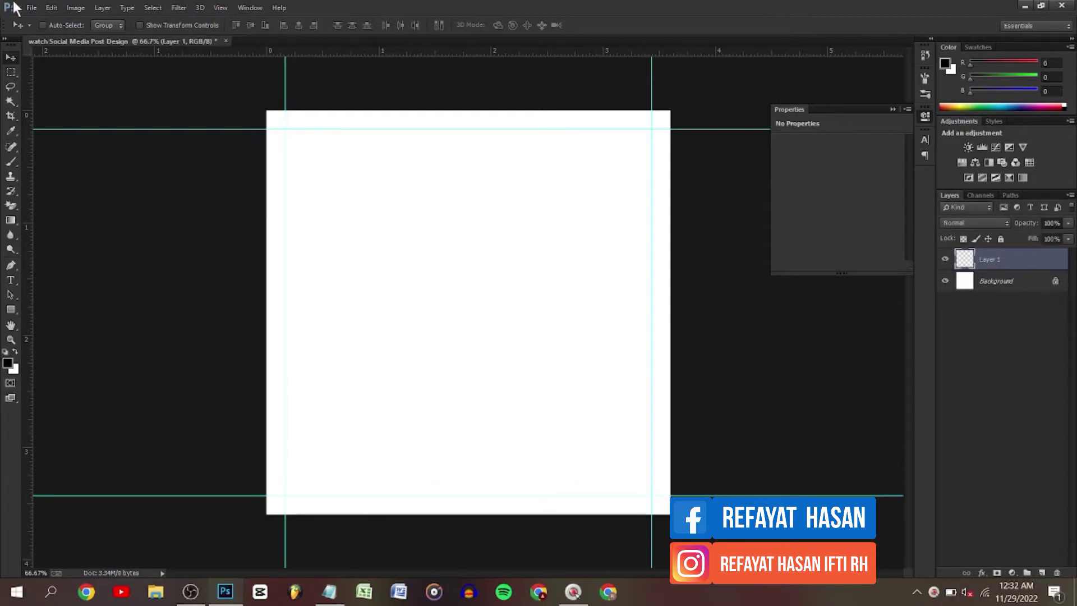
{"action": "left_click", "coordinate": [35, 1]}
{"action": "left_click", "coordinate": [46, 36]}
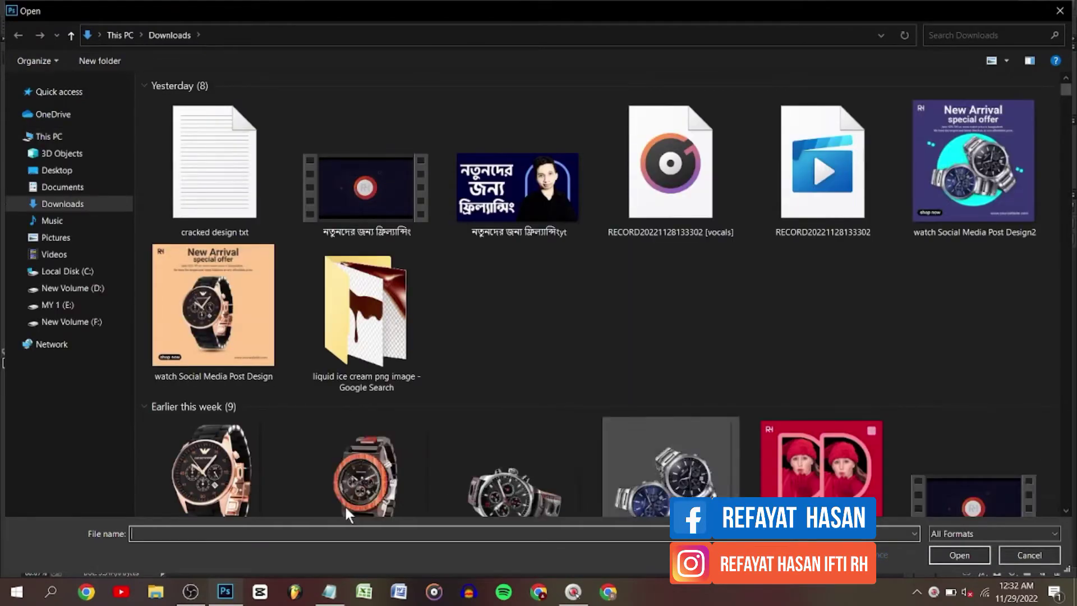
{"action": "left_click", "coordinate": [345, 504]}
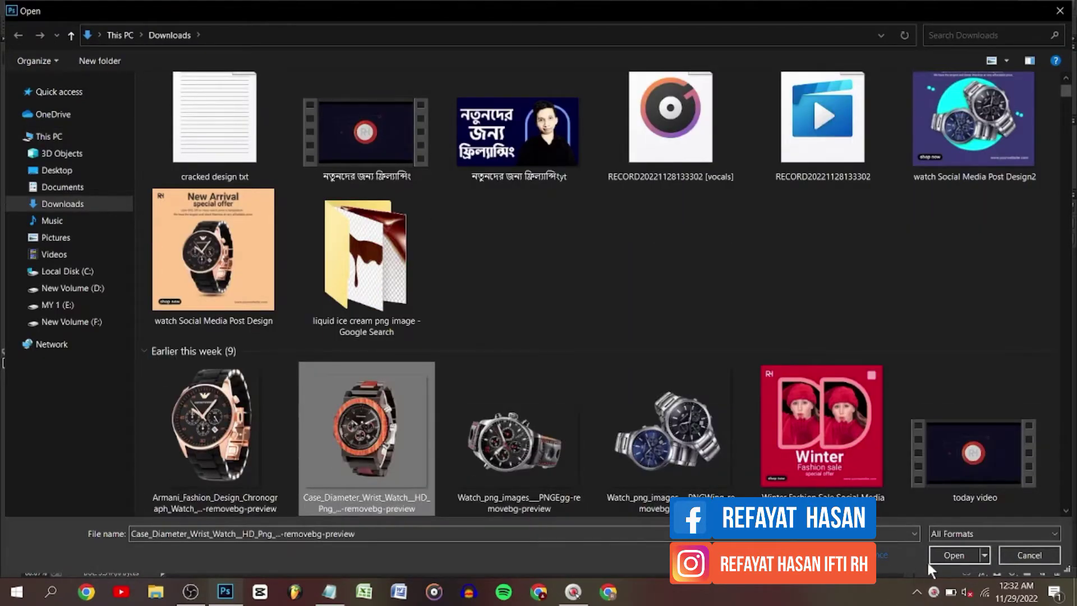
{"action": "left_click", "coordinate": [947, 561]}
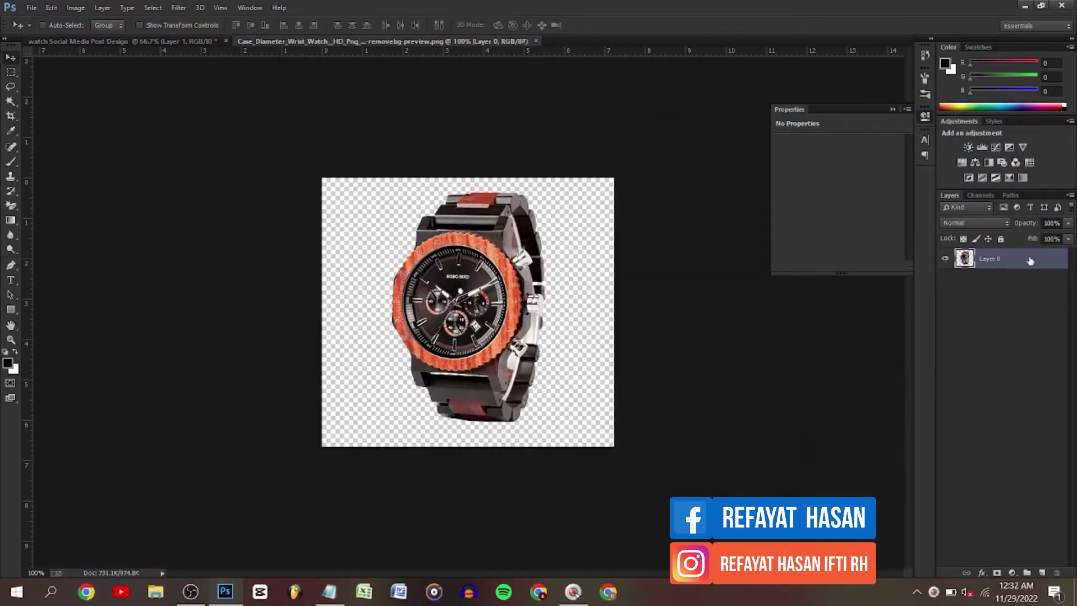
Step: Convert the watch layer to a smart object and bring it into the watch Social Media Post Design document
{"action": "right_click", "coordinate": [1030, 260]}
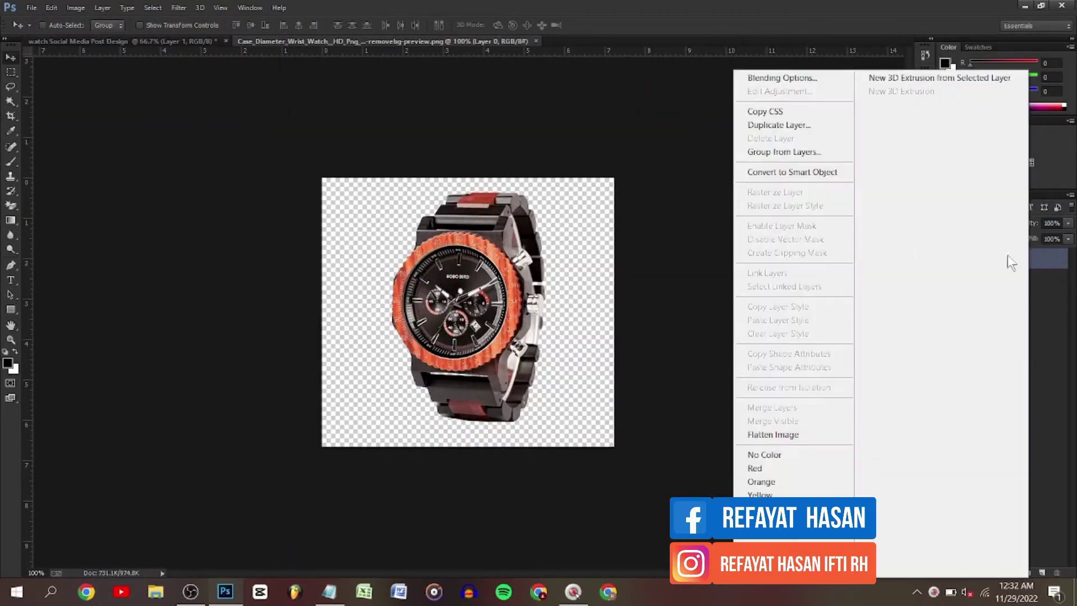
{"action": "left_click", "coordinate": [781, 172]}
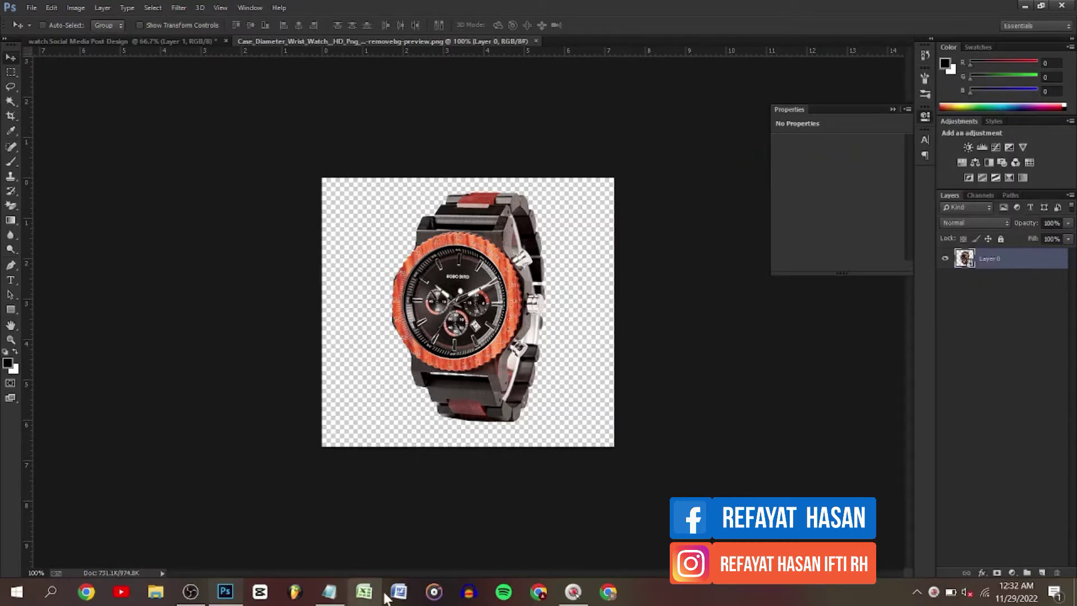
{"action": "left_click_drag", "start_coordinate": [458, 303], "coordinate": [470, 321]}
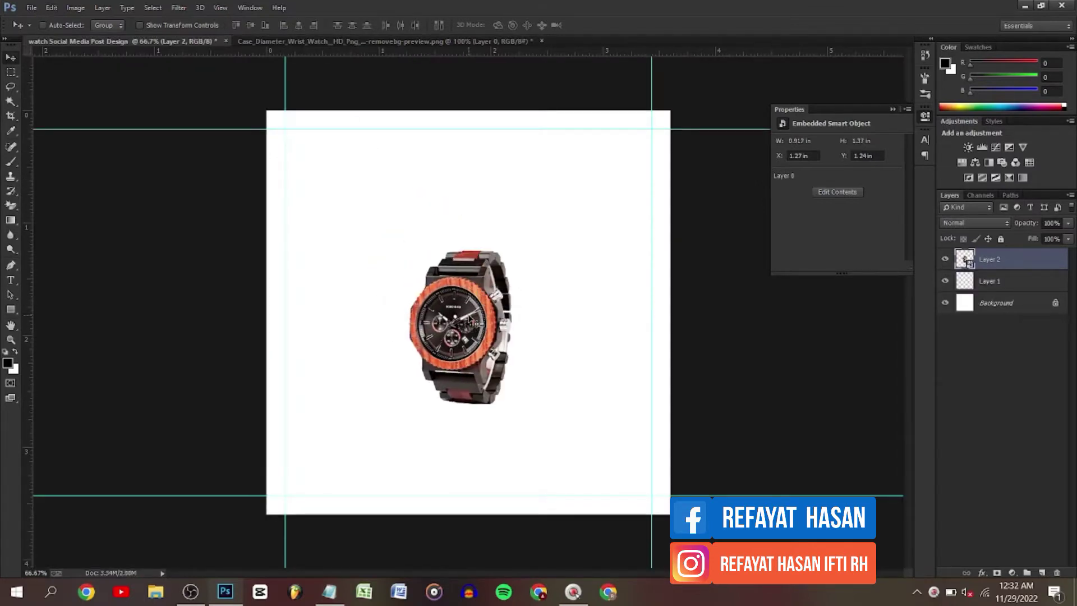
Step: Enlarge the watch to about 39% and move it down toward the middle of the canvas
{"action": "key", "text": "ctrl+t"}
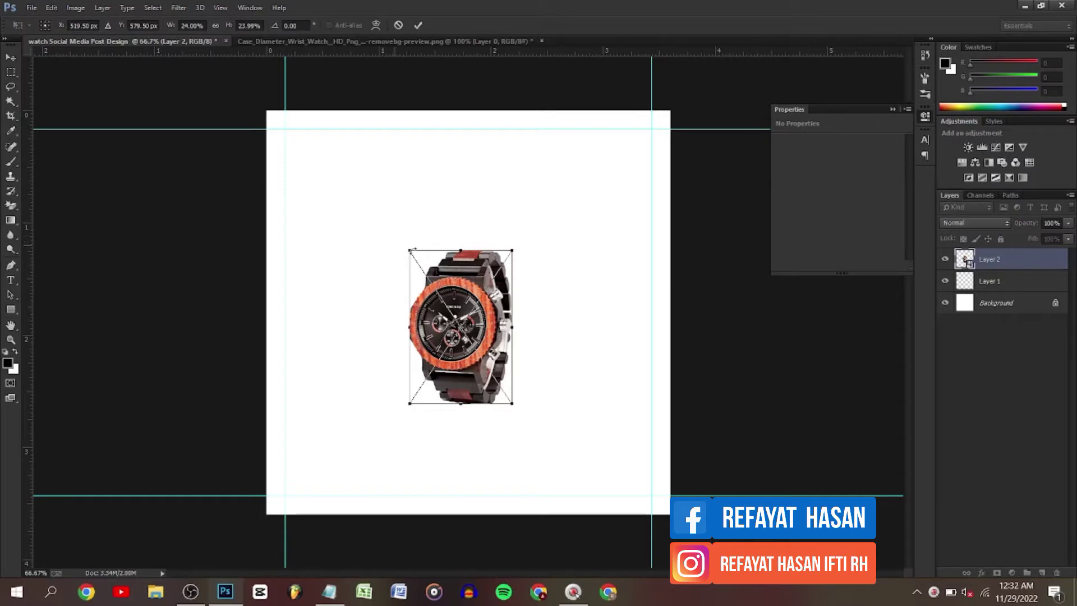
{"action": "left_click_drag", "start_coordinate": [409, 250], "coordinate": [279, 194]}
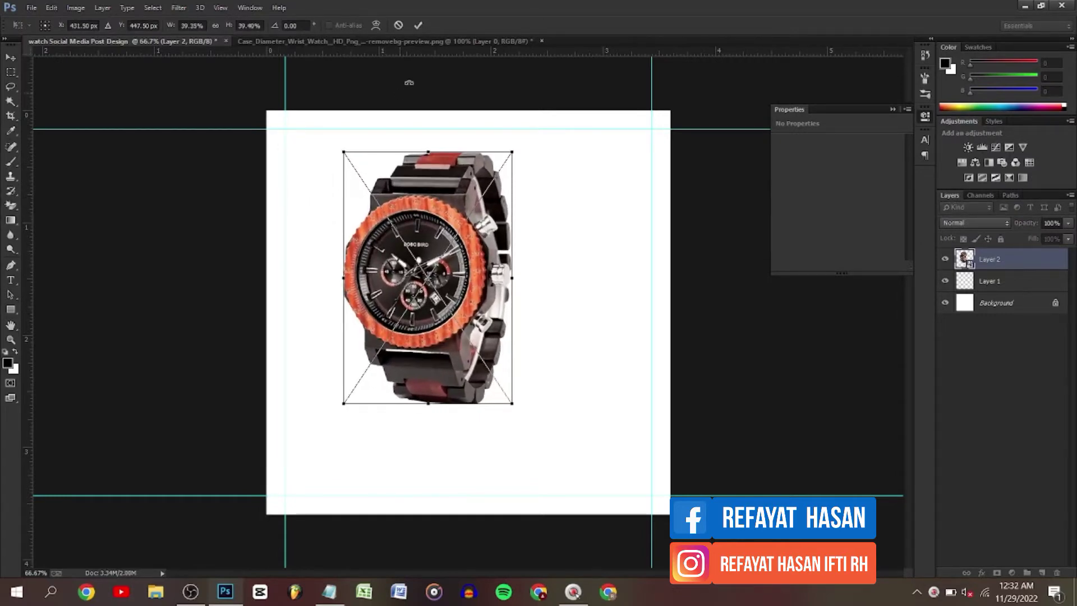
{"action": "left_click", "coordinate": [418, 24]}
{"action": "left_click_drag", "start_coordinate": [428, 191], "coordinate": [456, 254]}
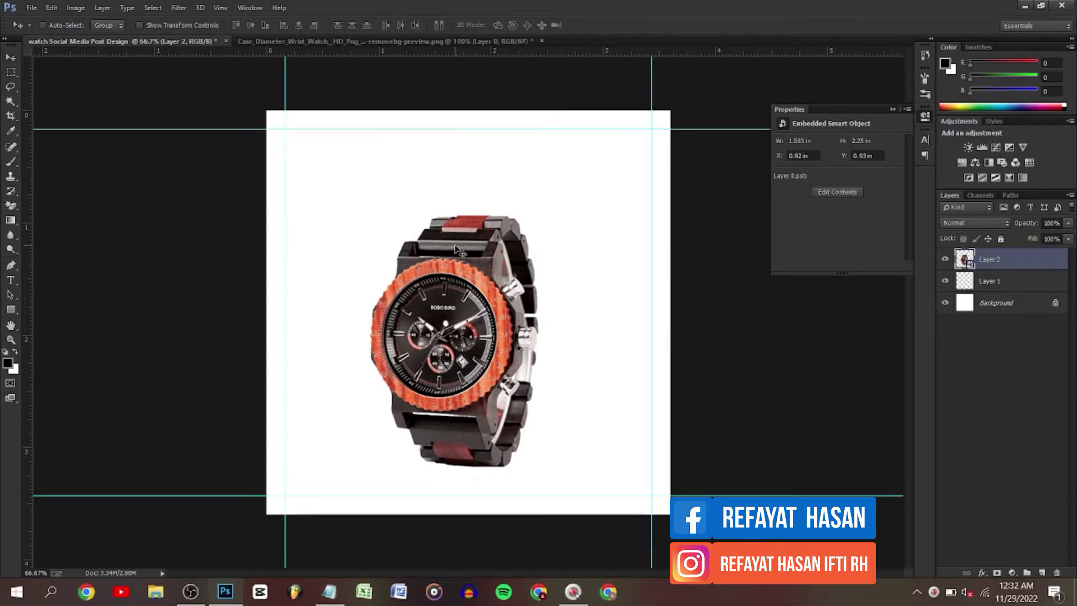
Step: Scale the watch down to about 36% and reposition it slightly higher near the canvas centre
{"action": "key", "text": "ctrl+t"}
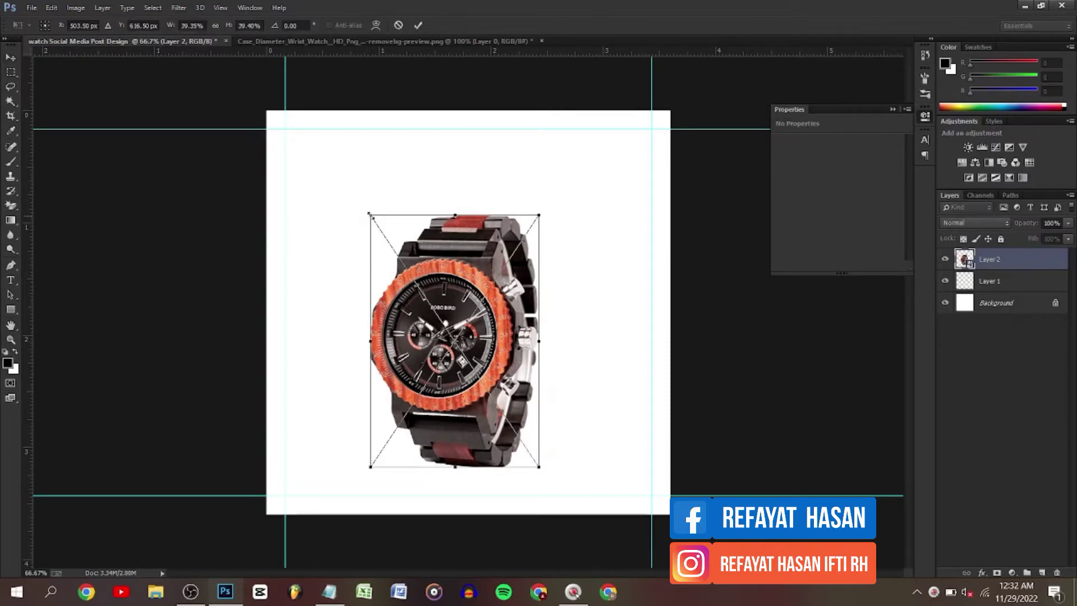
{"action": "left_click_drag", "start_coordinate": [369, 215], "coordinate": [388, 230]}
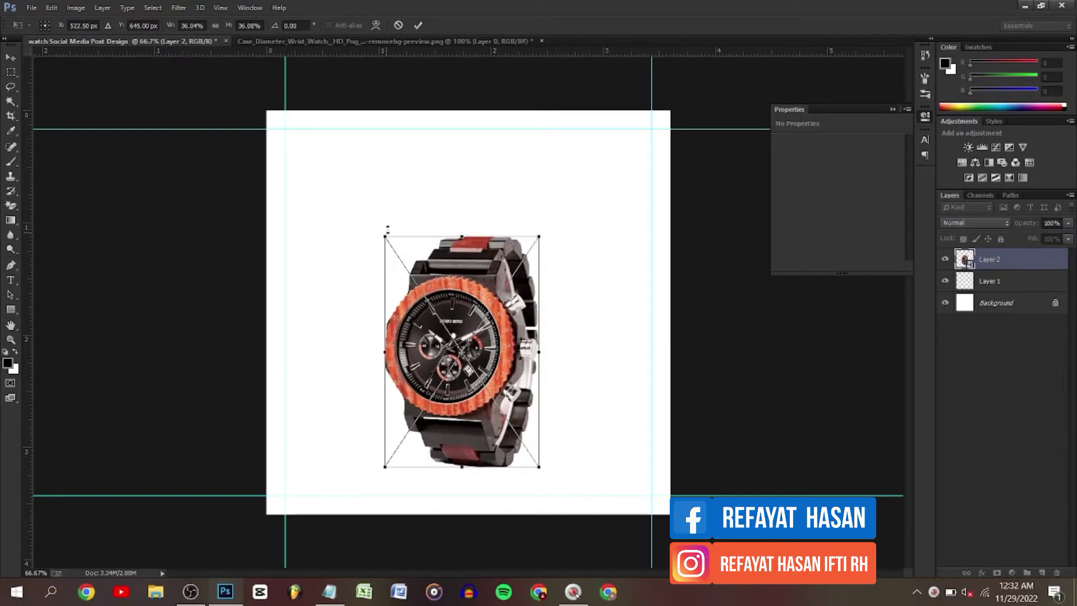
{"action": "left_click", "coordinate": [419, 25]}
{"action": "left_click_drag", "start_coordinate": [452, 264], "coordinate": [441, 239]}
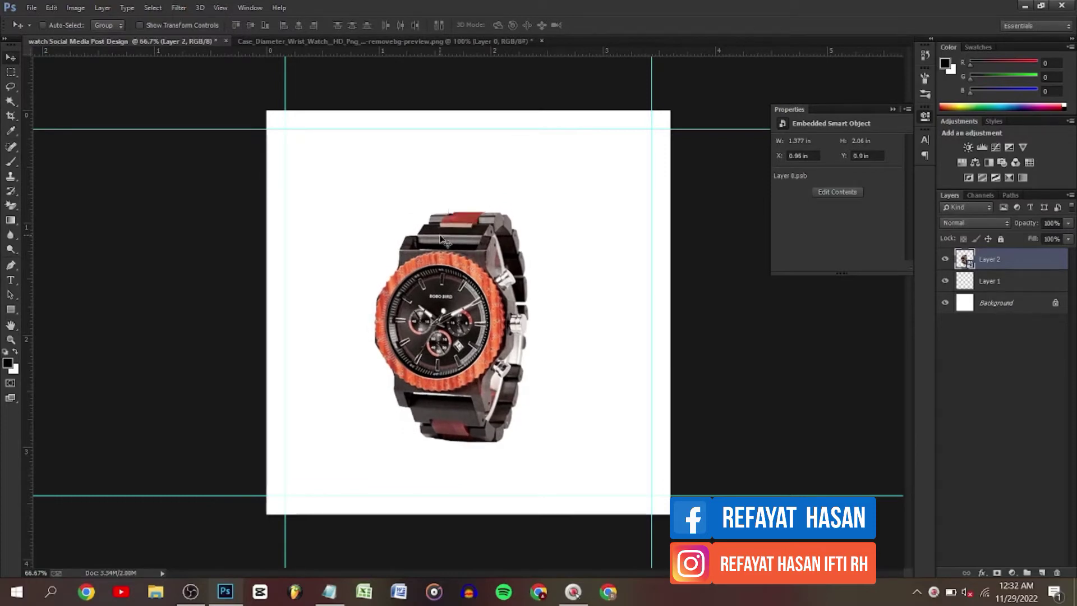
Step: Delete the empty Layer 1 and unlock the Background layer
{"action": "left_click", "coordinate": [1010, 282]}
{"action": "key", "text": "Delete"}
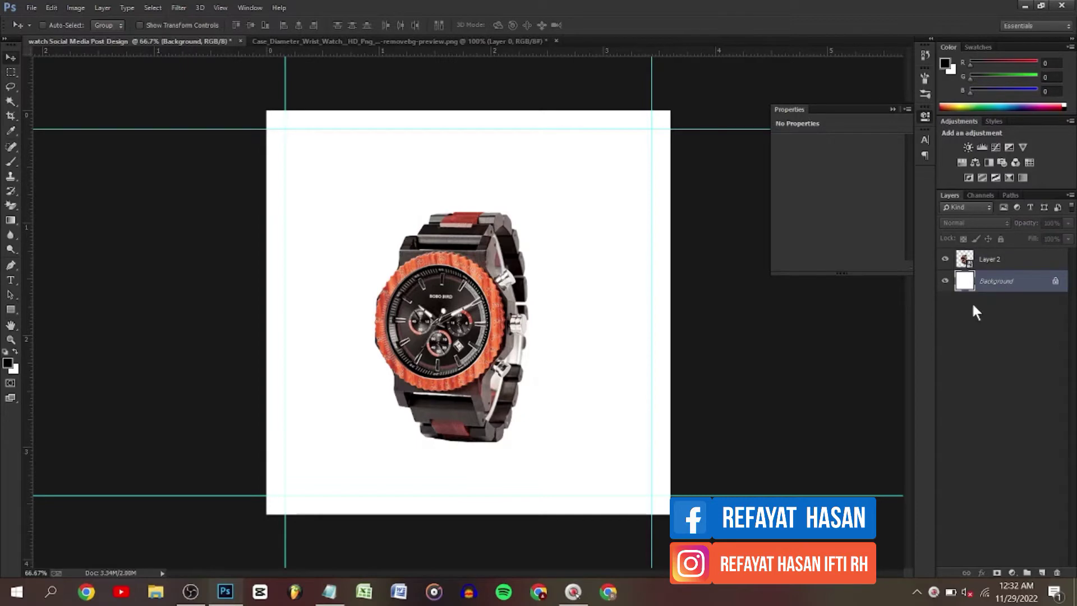
{"action": "left_click", "coordinate": [1056, 282]}
Step: Add a Gradient Overlay to the unlocked background layer and set its first colour stop to #cc6666 sampled from the watch band
{"action": "left_click", "coordinate": [980, 571]}
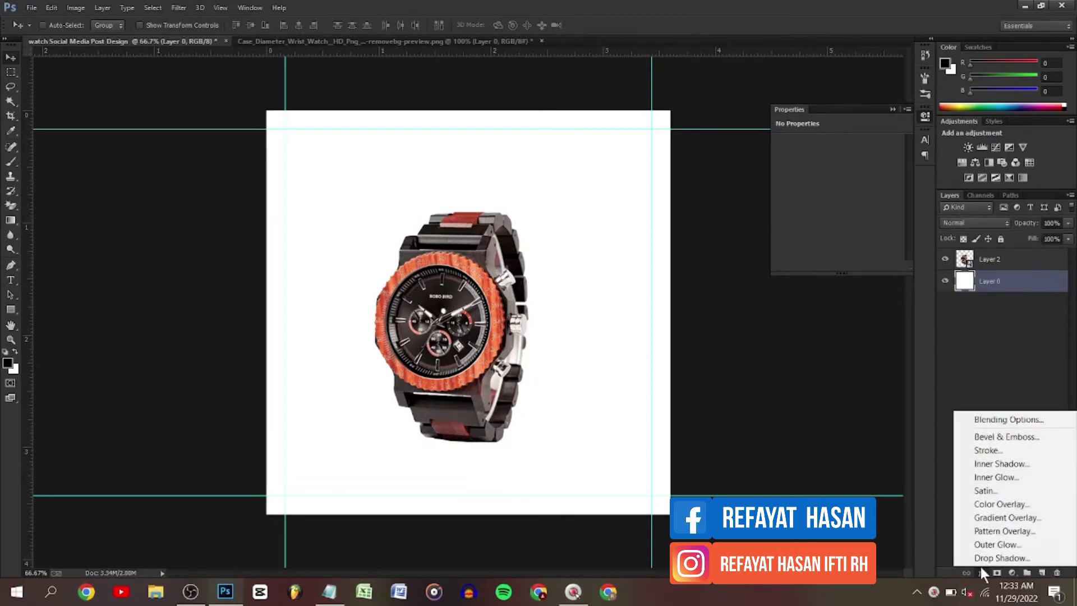
{"action": "left_click", "coordinate": [991, 517]}
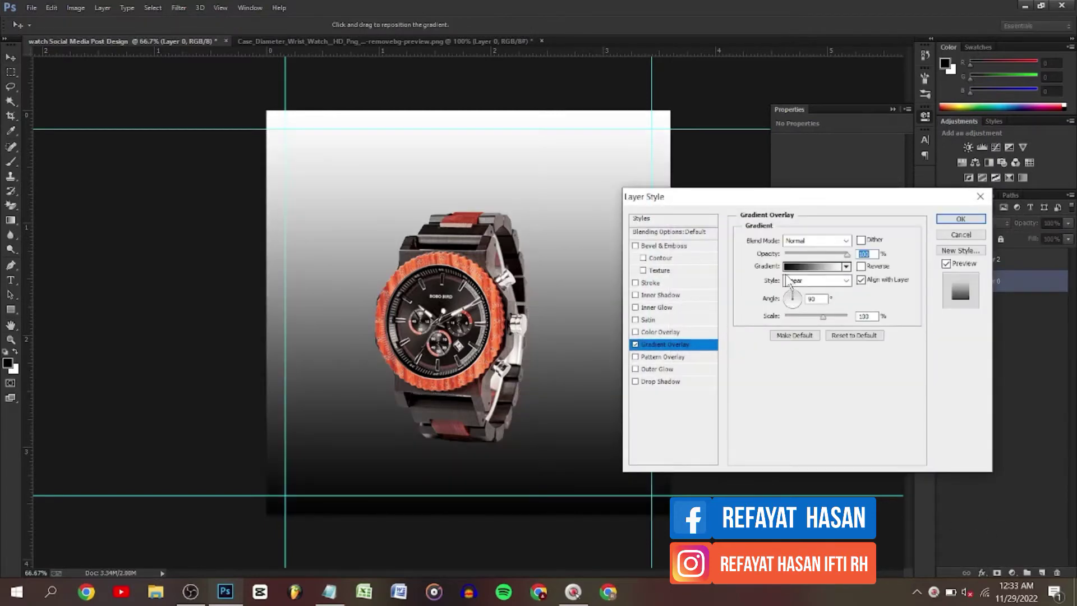
{"action": "left_click", "coordinate": [788, 268]}
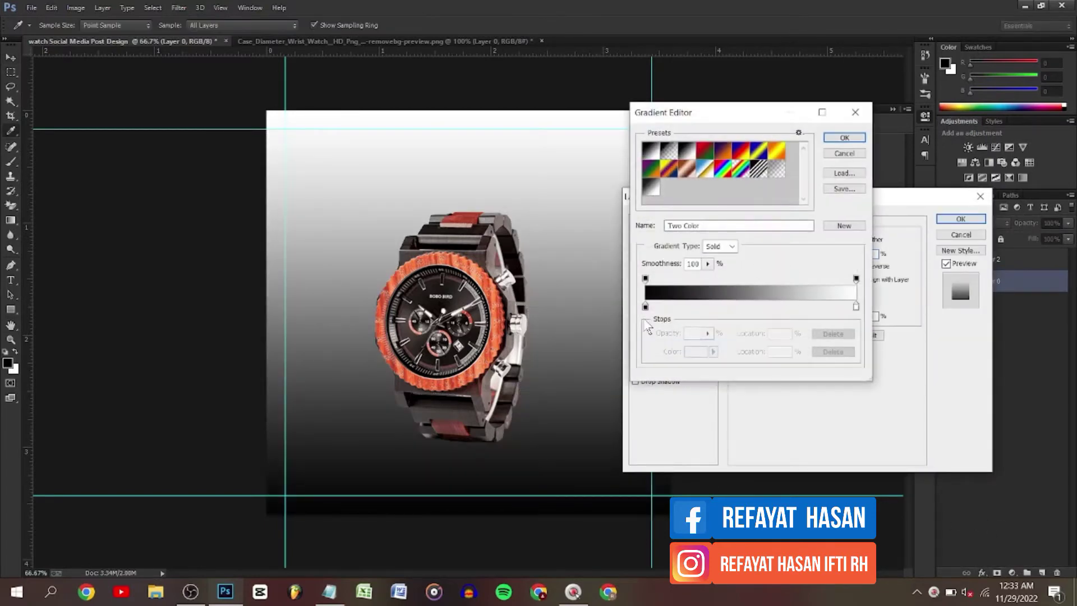
{"action": "left_click", "coordinate": [645, 306]}
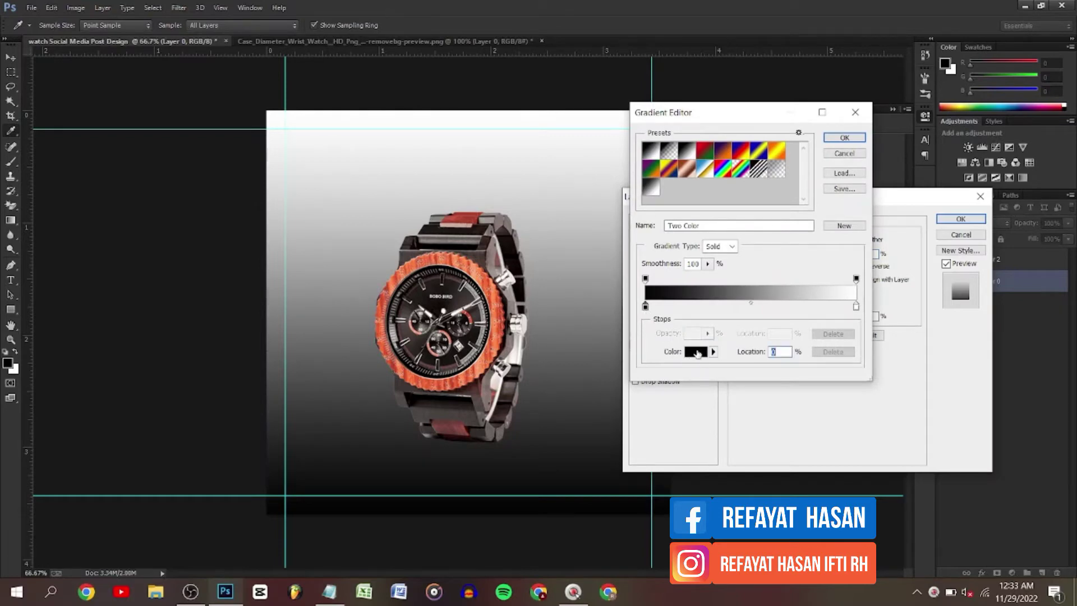
{"action": "left_click", "coordinate": [697, 352]}
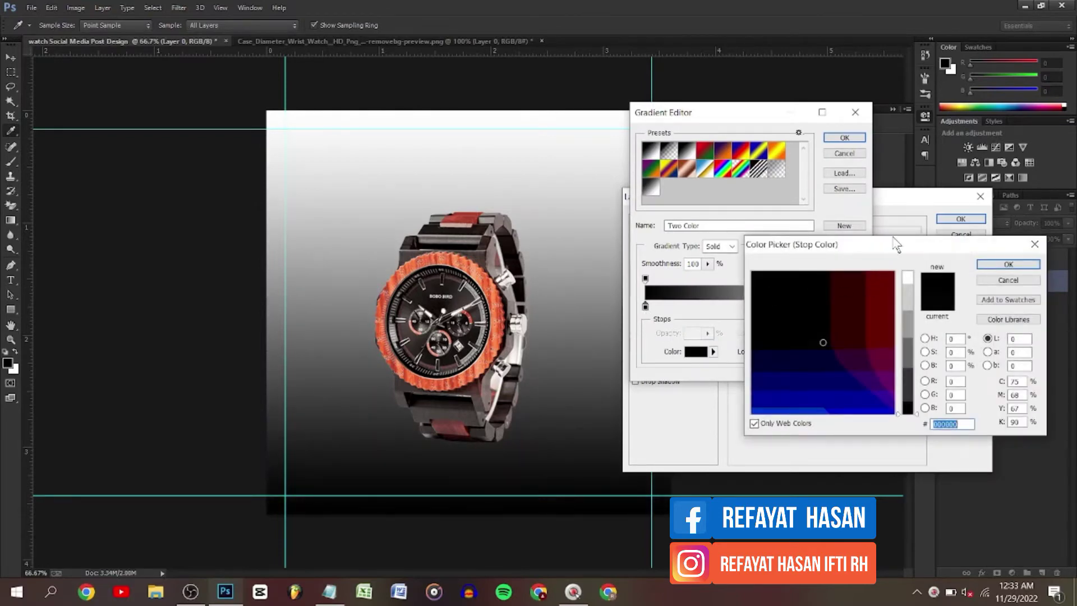
{"action": "left_click_drag", "start_coordinate": [886, 239], "coordinate": [242, 216]}
{"action": "left_click", "coordinate": [464, 259]}
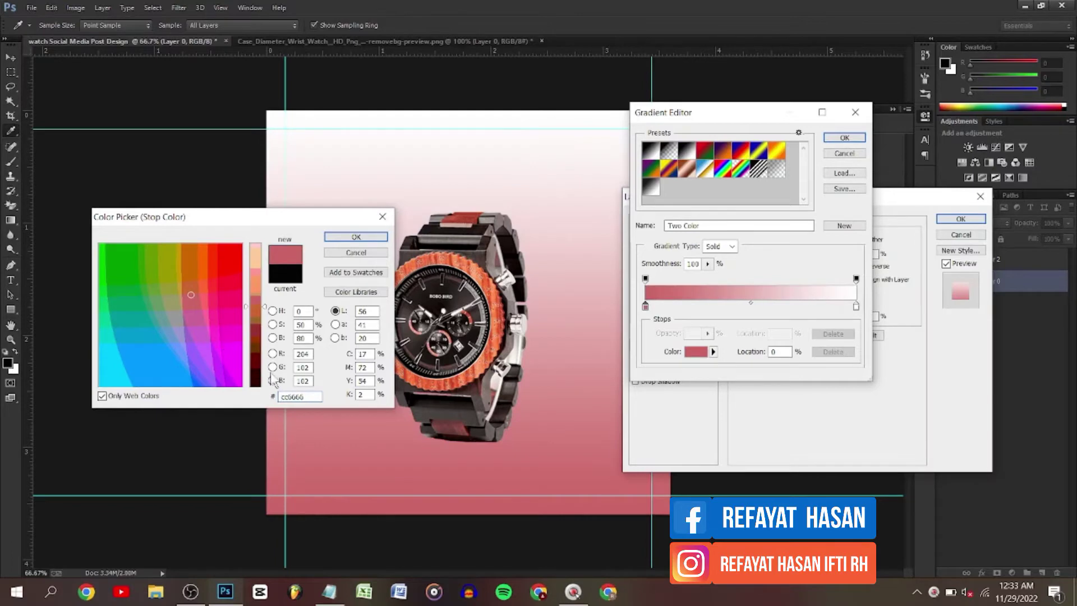
{"action": "double_click", "coordinate": [310, 396]}
{"action": "left_click", "coordinate": [308, 397]}
{"action": "left_click", "coordinate": [357, 236]}
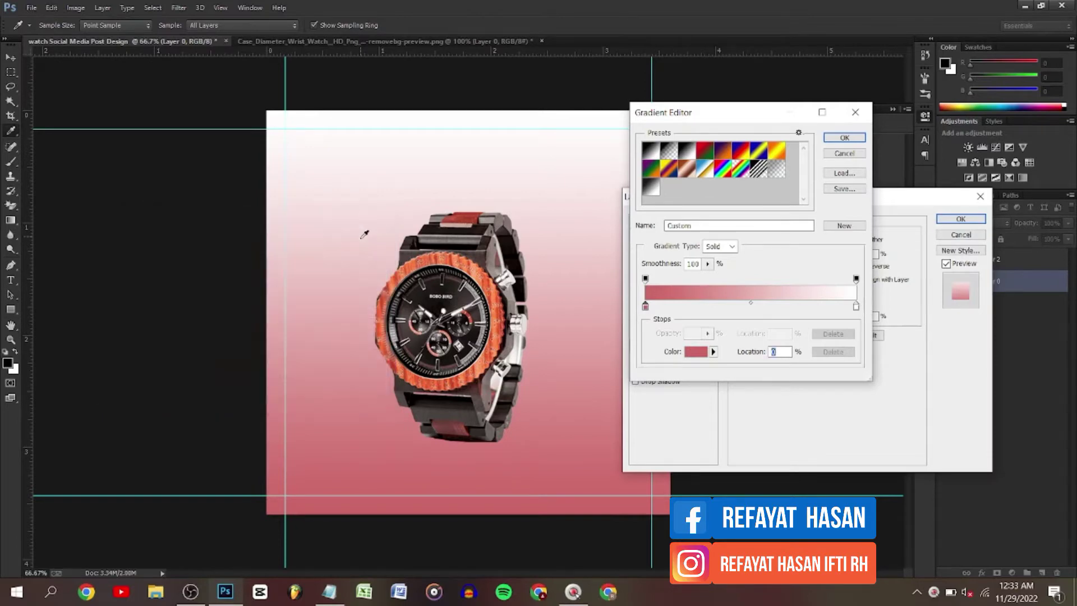
Step: Set the gradient's end colour stop to black #000000, sampled from the dark part of the watch band
{"action": "left_click", "coordinate": [856, 307]}
{"action": "left_click", "coordinate": [696, 352]}
{"action": "type", "text": "333333"}
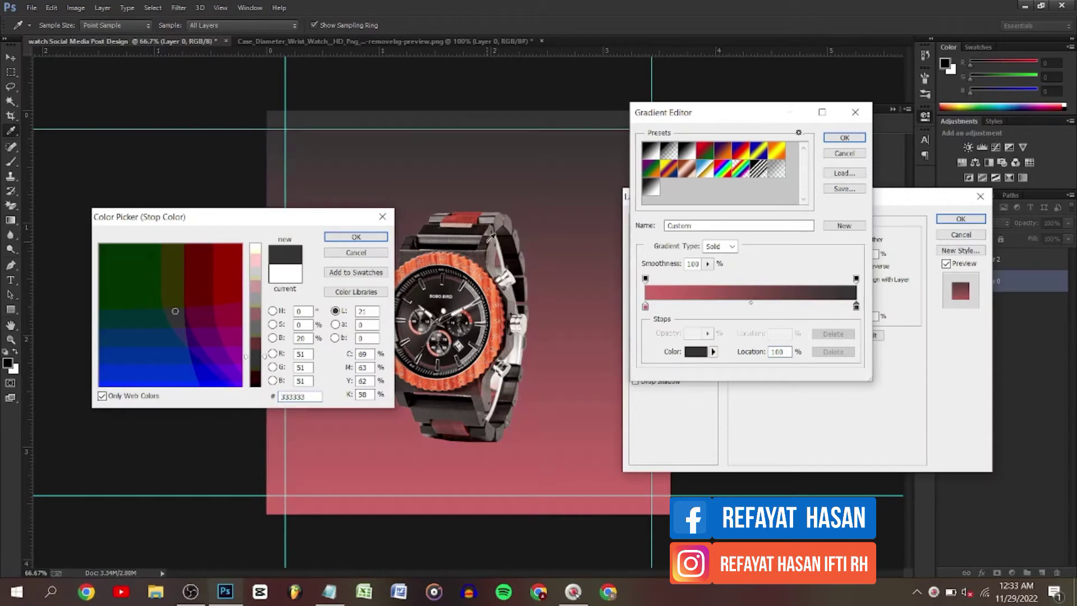
{"action": "left_click", "coordinate": [316, 396]}
{"action": "left_click", "coordinate": [477, 245]}
{"action": "left_click", "coordinate": [477, 232]}
{"action": "left_click", "coordinate": [474, 241]}
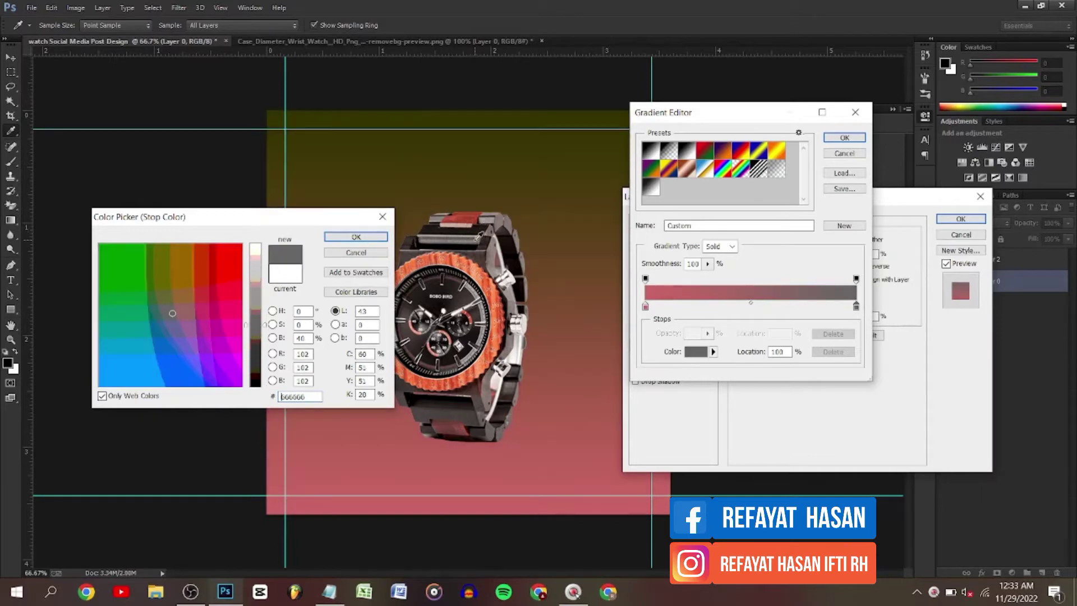
{"action": "left_click", "coordinate": [471, 247]}
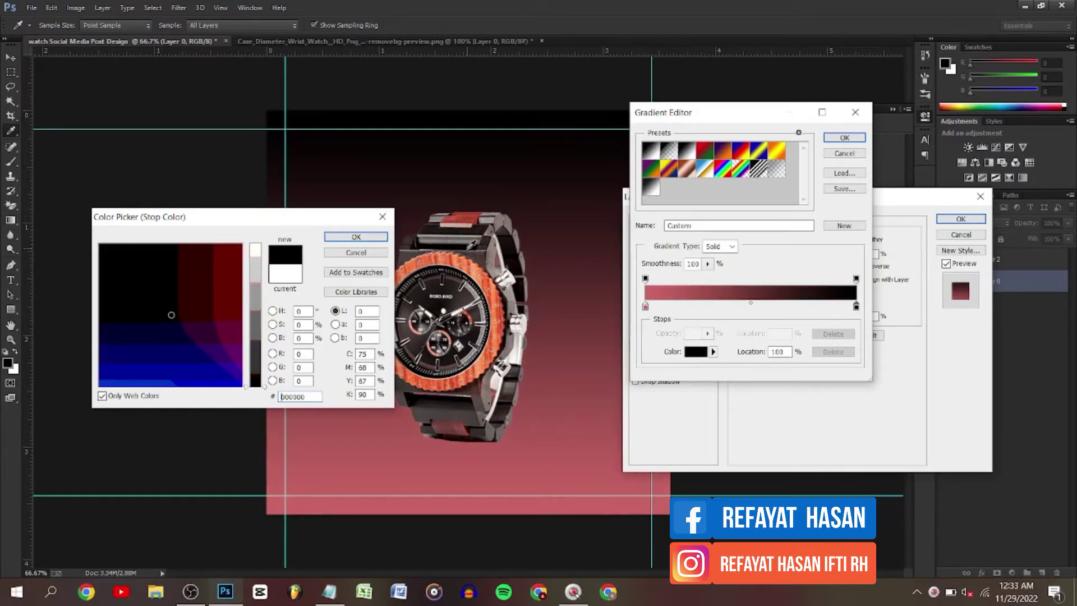
{"action": "left_click", "coordinate": [340, 239]}
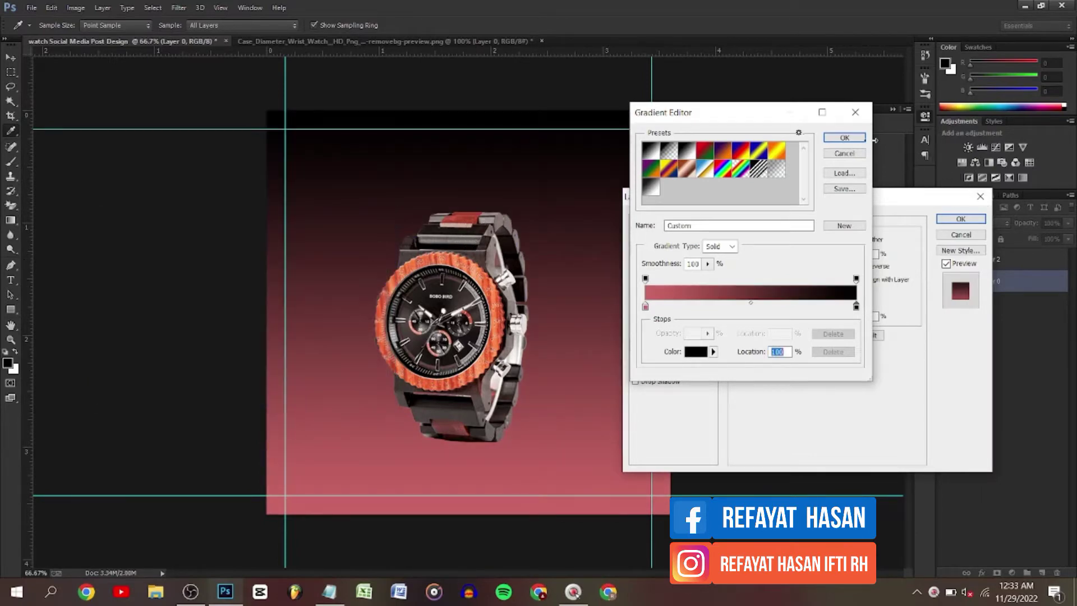
Step: Accept the edited gradient colours and change the background Gradient Overlay's style to Radial, without reversing it
{"action": "left_click", "coordinate": [845, 138]}
{"action": "left_click", "coordinate": [861, 266]}
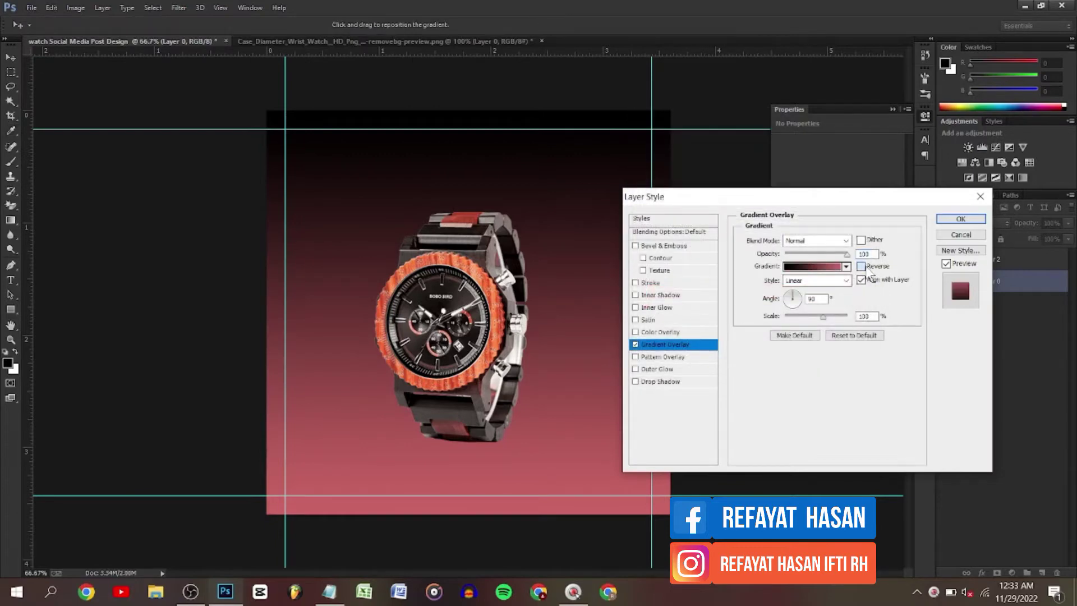
{"action": "left_click", "coordinate": [861, 266]}
{"action": "left_click", "coordinate": [821, 281]}
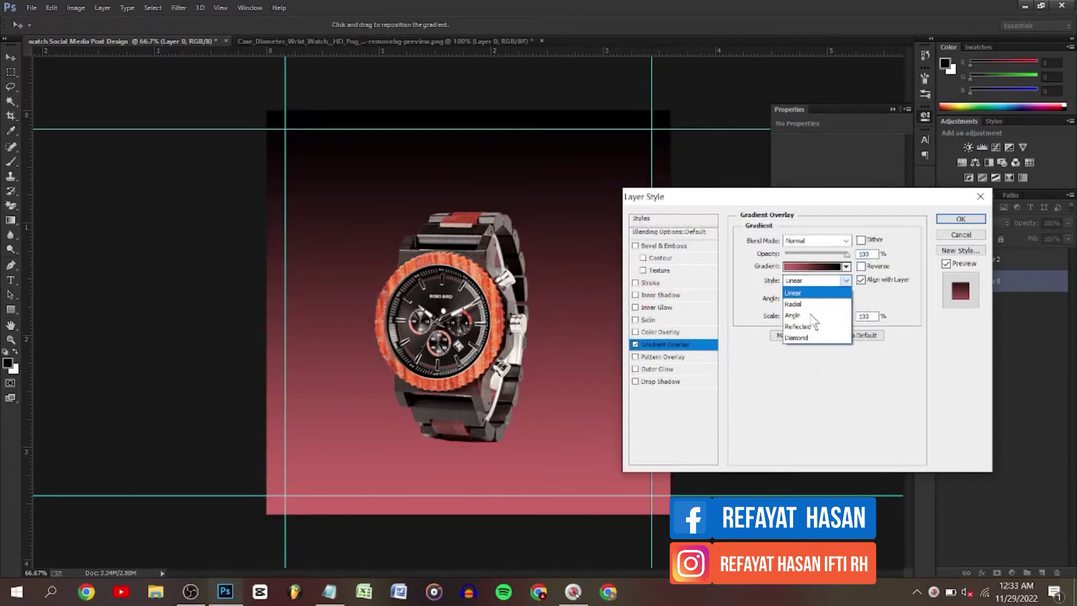
{"action": "left_click", "coordinate": [802, 306]}
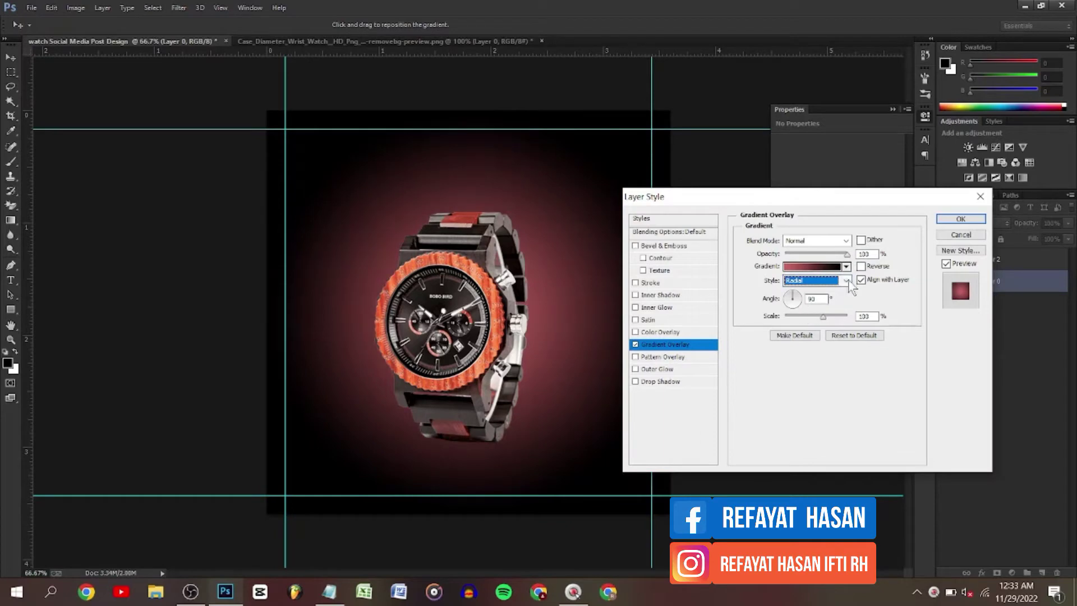
{"action": "left_click", "coordinate": [861, 266]}
{"action": "left_click", "coordinate": [861, 266]}
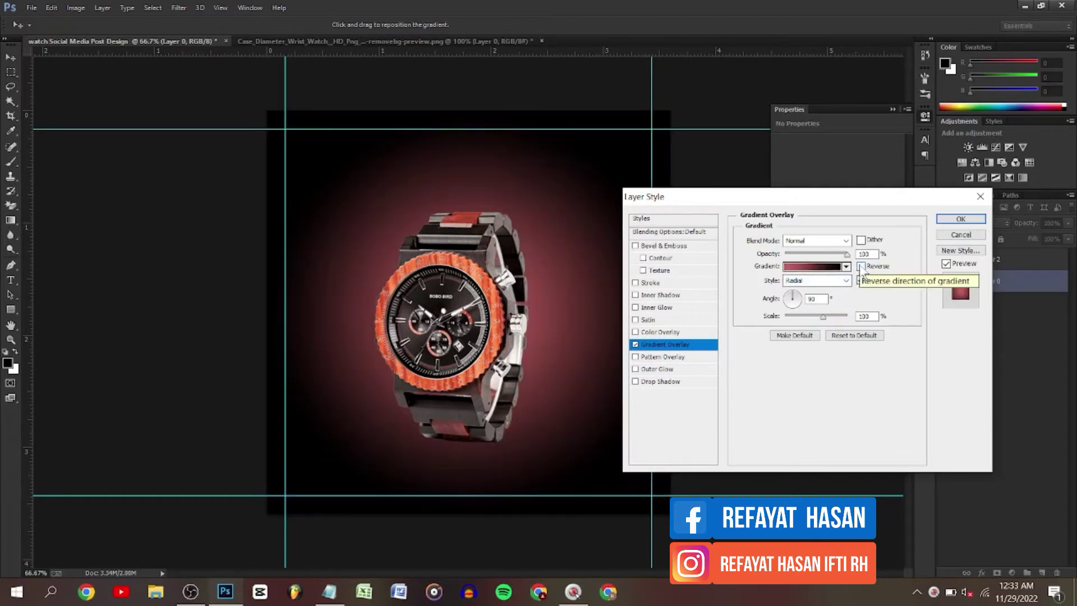
Step: Set the radial gradient's scale to 150% and apply the layer style
{"action": "left_click", "coordinate": [838, 317]}
{"action": "left_click_drag", "start_coordinate": [840, 318], "coordinate": [861, 318]}
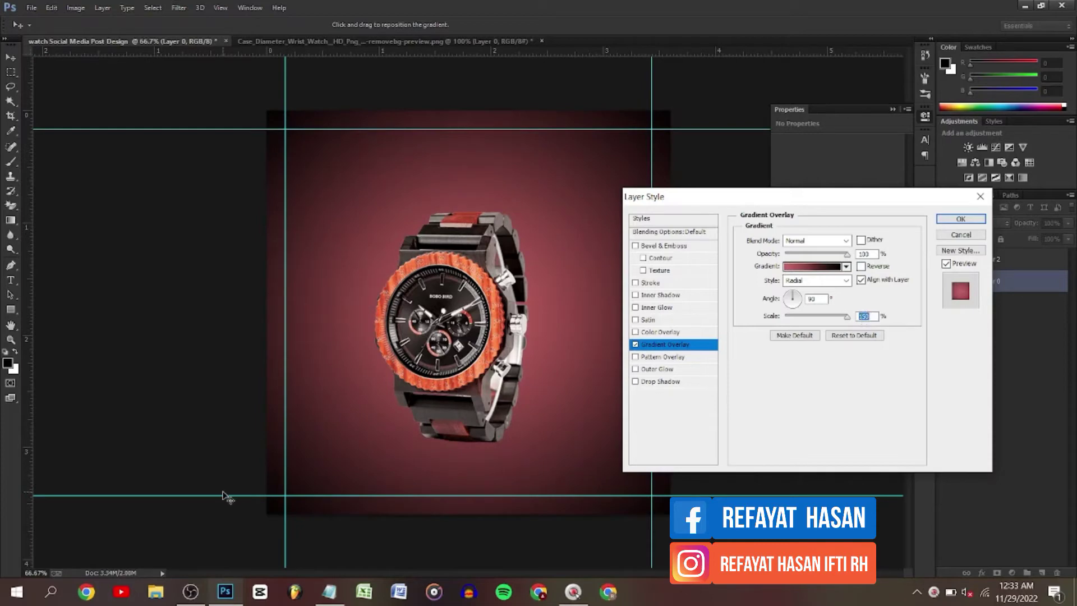
{"action": "left_click", "coordinate": [961, 220]}
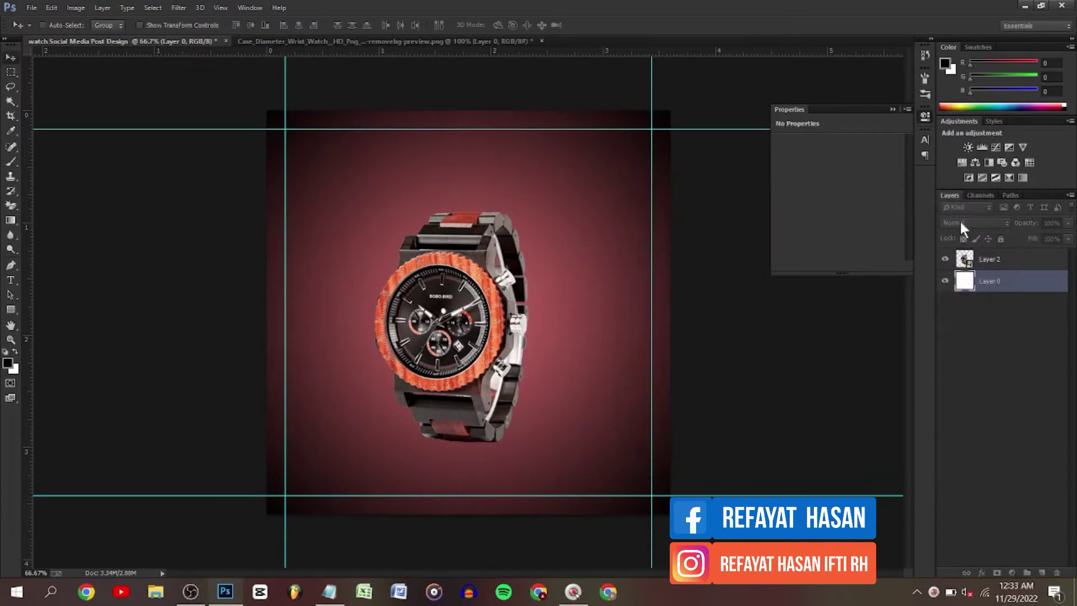
Step: Reposition the watch on the canvas to about X 0.91 in, Y 0.92 in
{"action": "left_click", "coordinate": [1013, 259]}
{"action": "left_click_drag", "start_coordinate": [484, 269], "coordinate": [509, 268]}
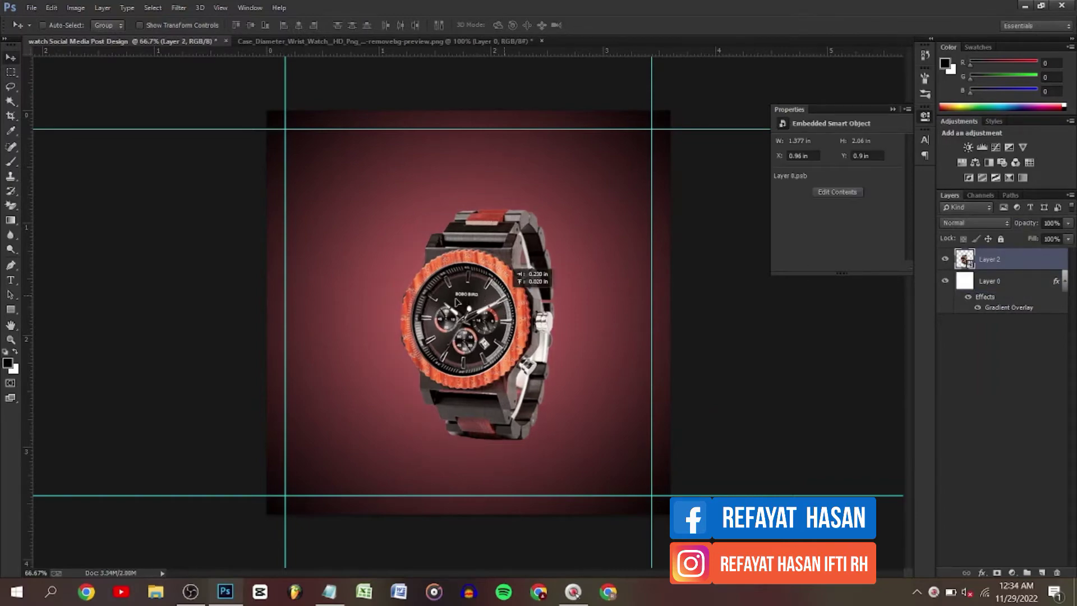
{"action": "left_click_drag", "start_coordinate": [440, 301], "coordinate": [509, 301]}
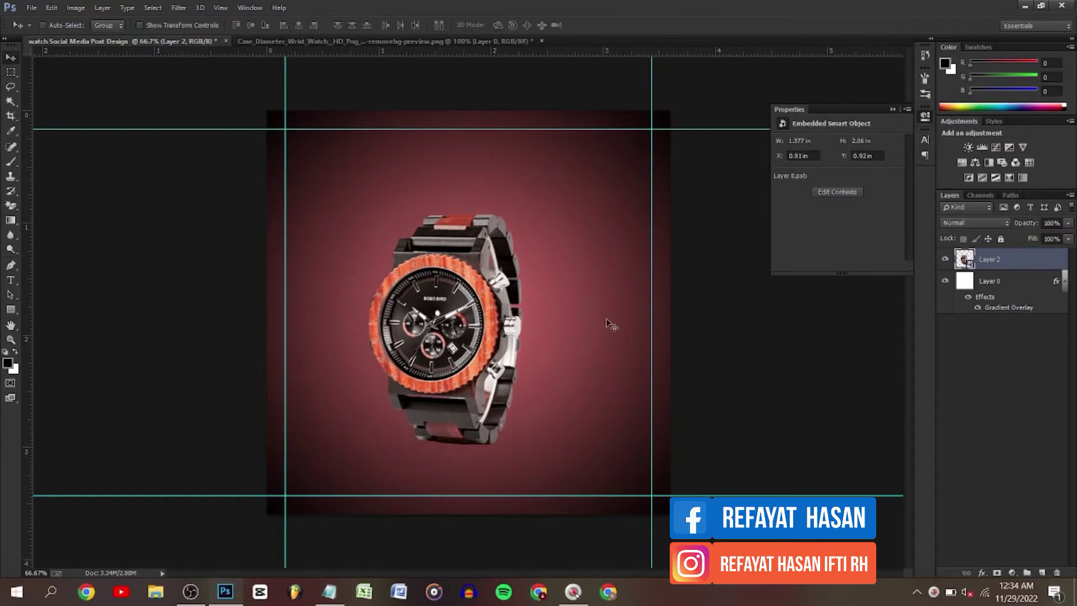
Step: Try #333333 as the background gradient's end colour and set it back to black #000000
{"action": "left_click", "coordinate": [1010, 291]}
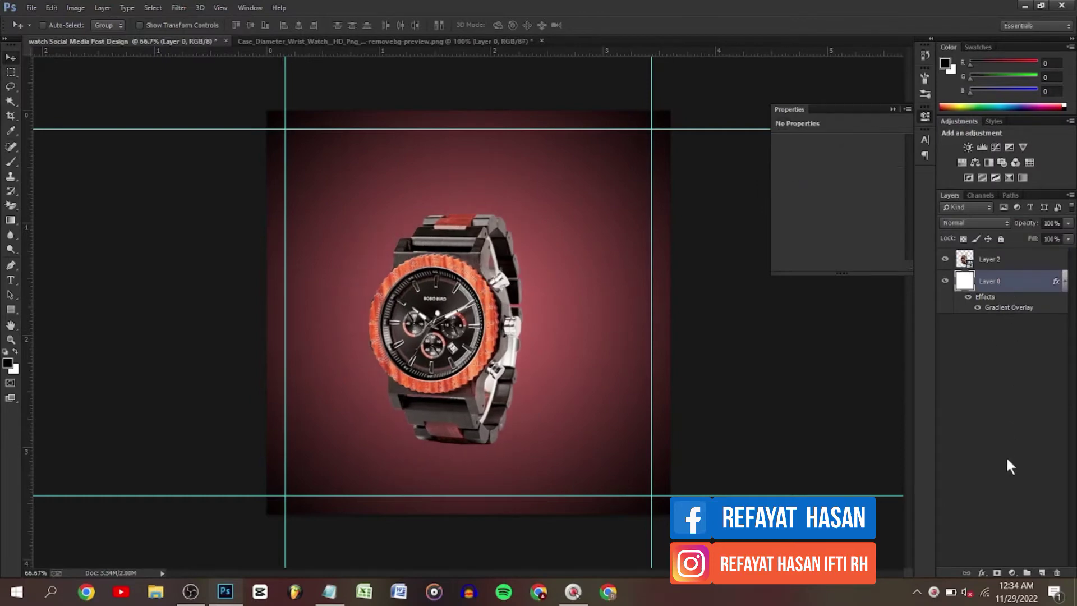
{"action": "left_click", "coordinate": [982, 573]}
{"action": "left_click", "coordinate": [996, 542]}
{"action": "left_click", "coordinate": [828, 269]}
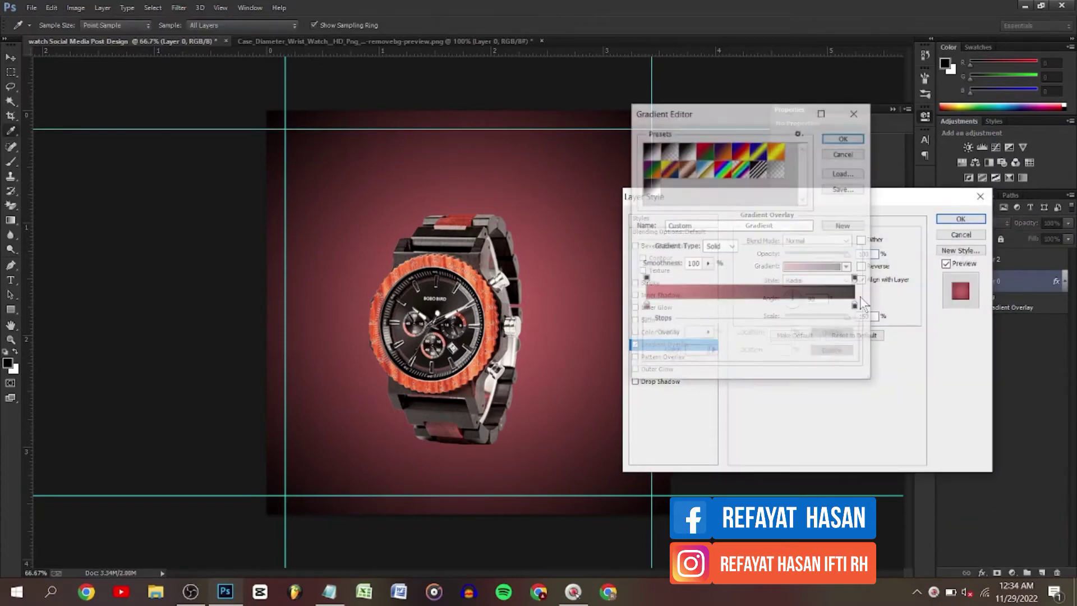
{"action": "left_click", "coordinate": [856, 307]}
{"action": "left_click", "coordinate": [699, 352]}
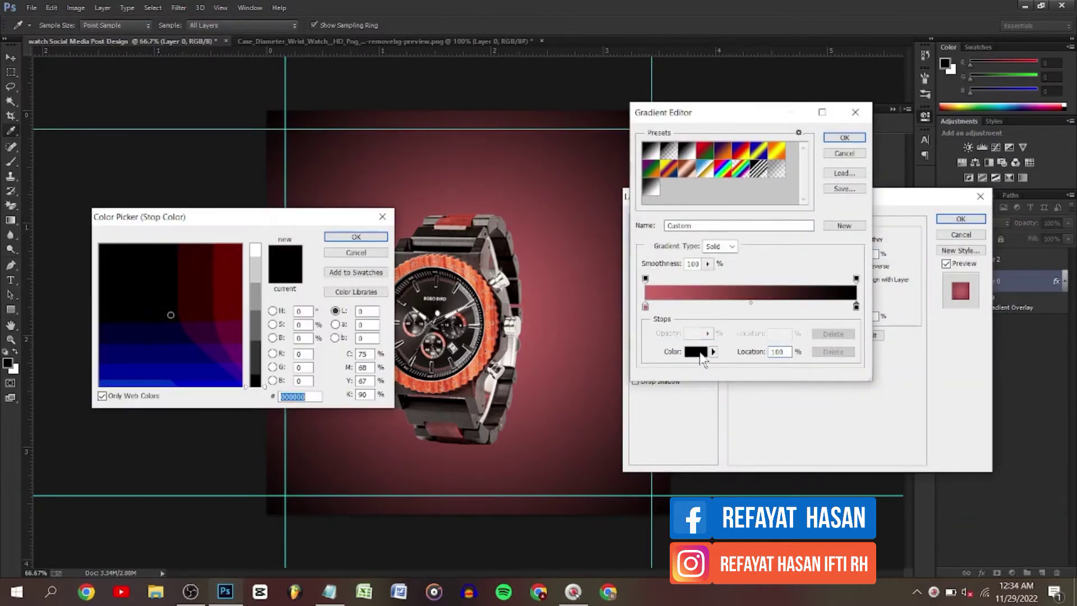
{"action": "left_click", "coordinate": [259, 371]}
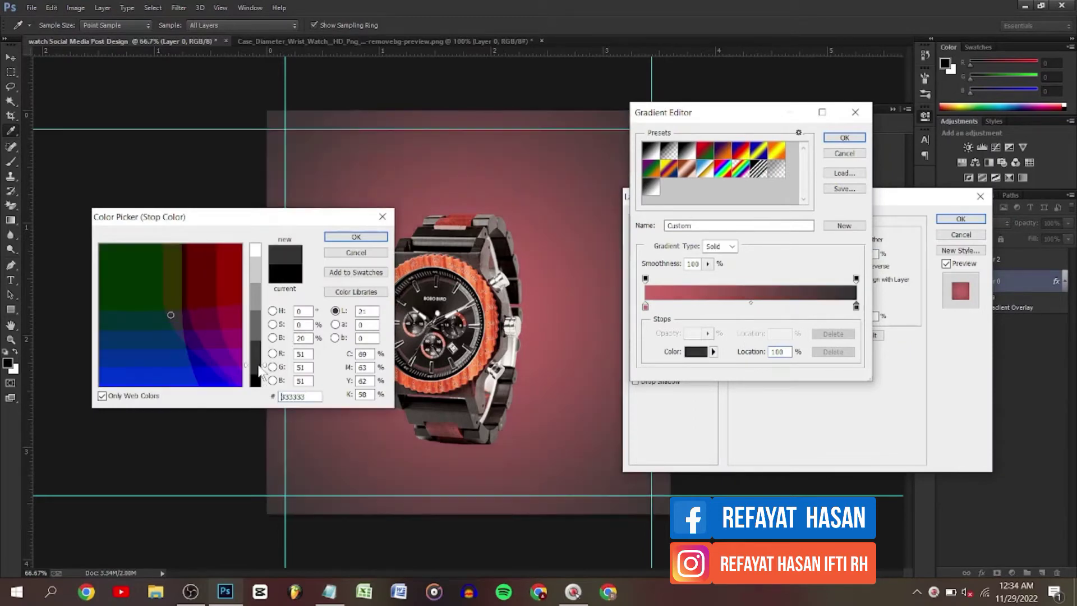
{"action": "left_click_drag", "start_coordinate": [258, 375], "coordinate": [256, 383]}
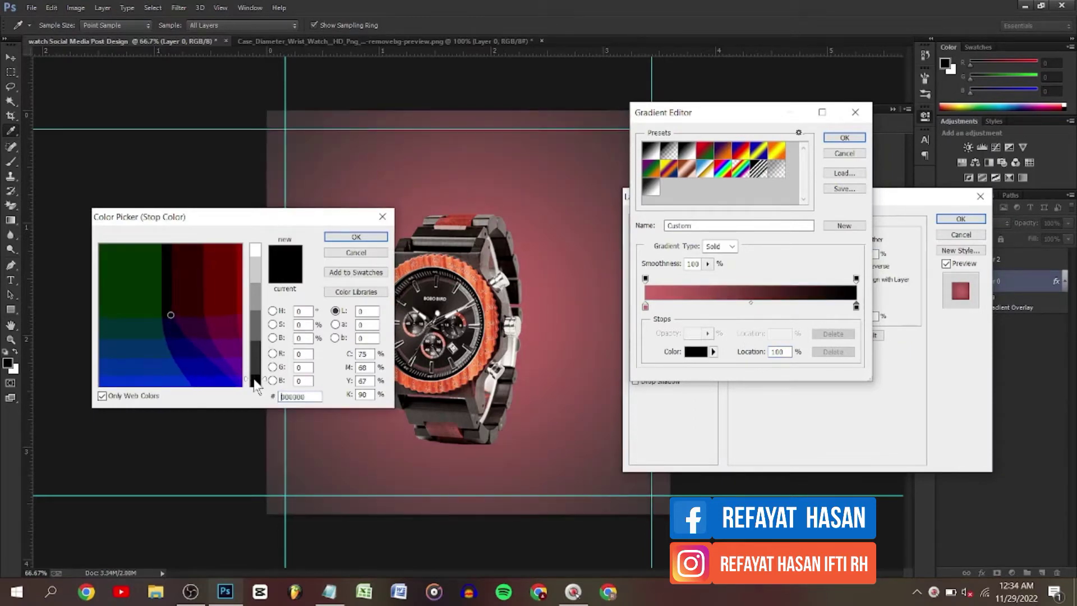
{"action": "left_click", "coordinate": [356, 237]}
{"action": "left_click", "coordinate": [850, 138]}
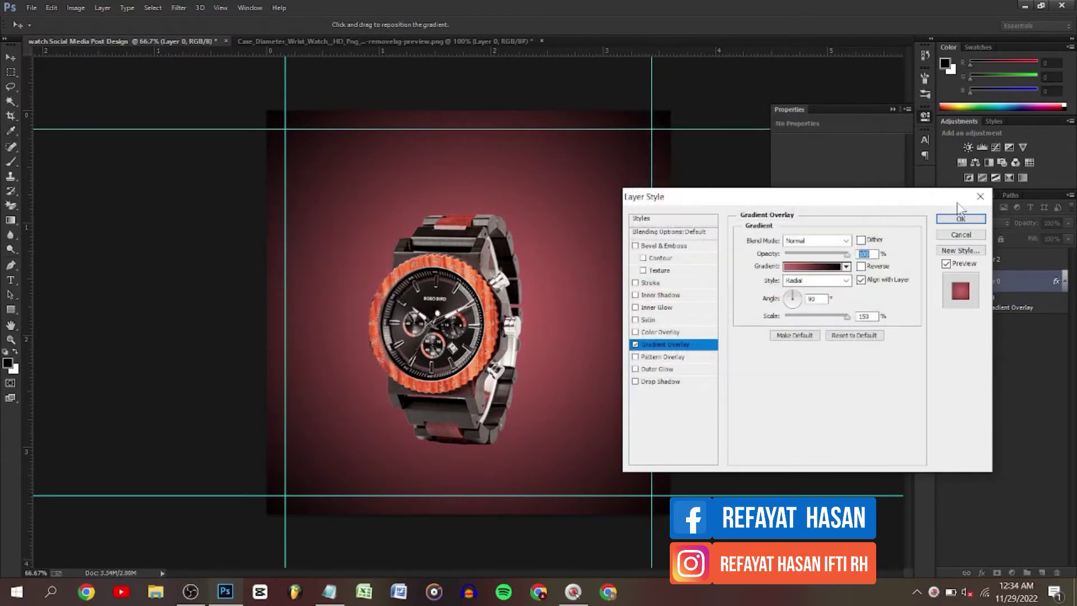
{"action": "left_click", "coordinate": [954, 220]}
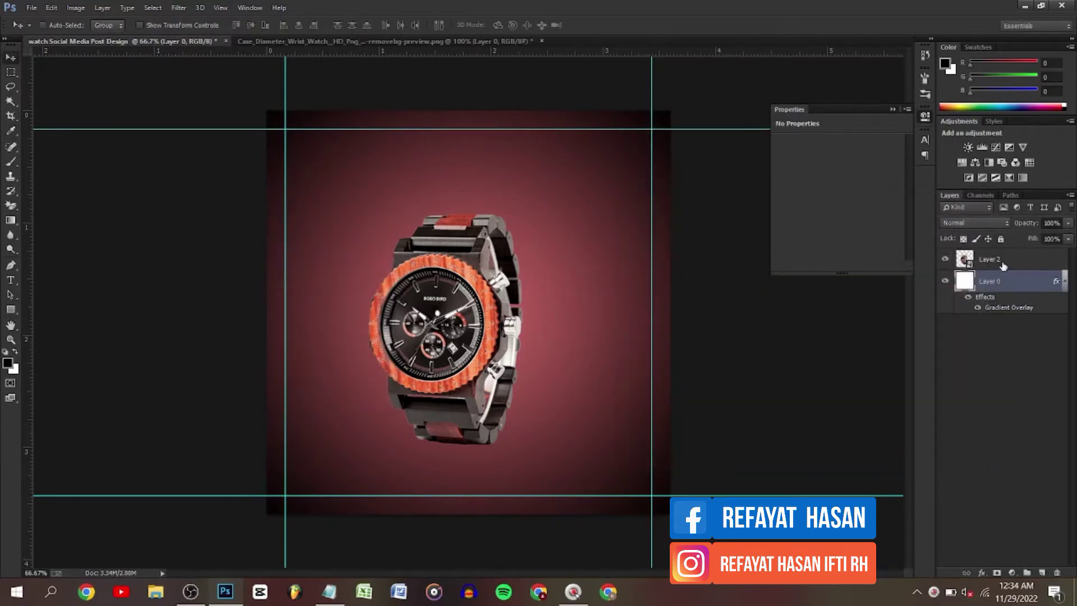
Step: Centre the watch layer horizontally and vertically on the whole canvas
{"action": "left_click", "coordinate": [1004, 266]}
{"action": "left_click_drag", "start_coordinate": [414, 320], "coordinate": [421, 308]}
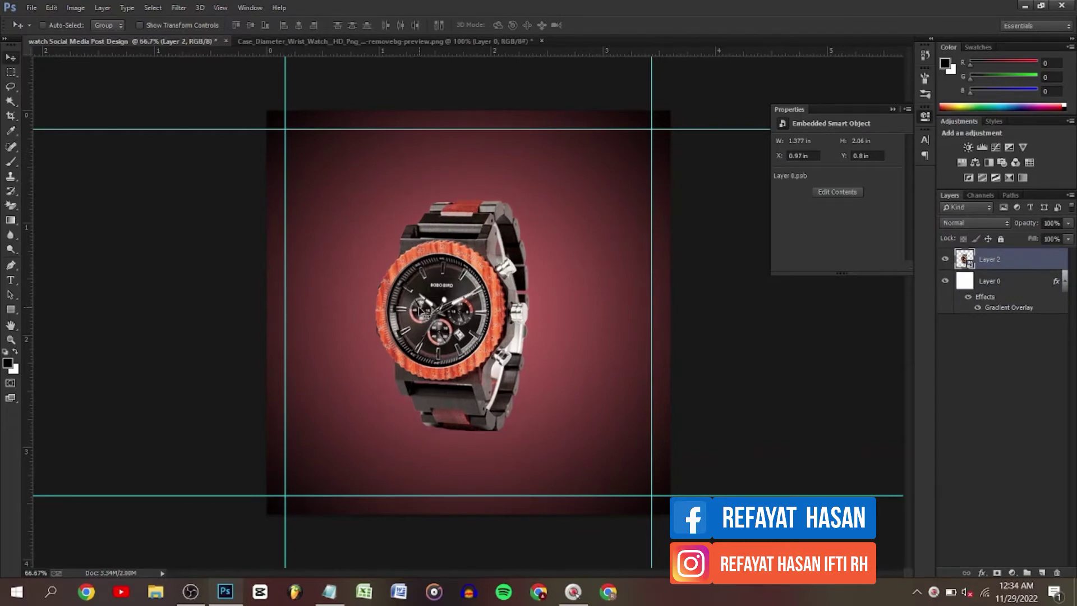
{"action": "key", "text": "ctrl+a"}
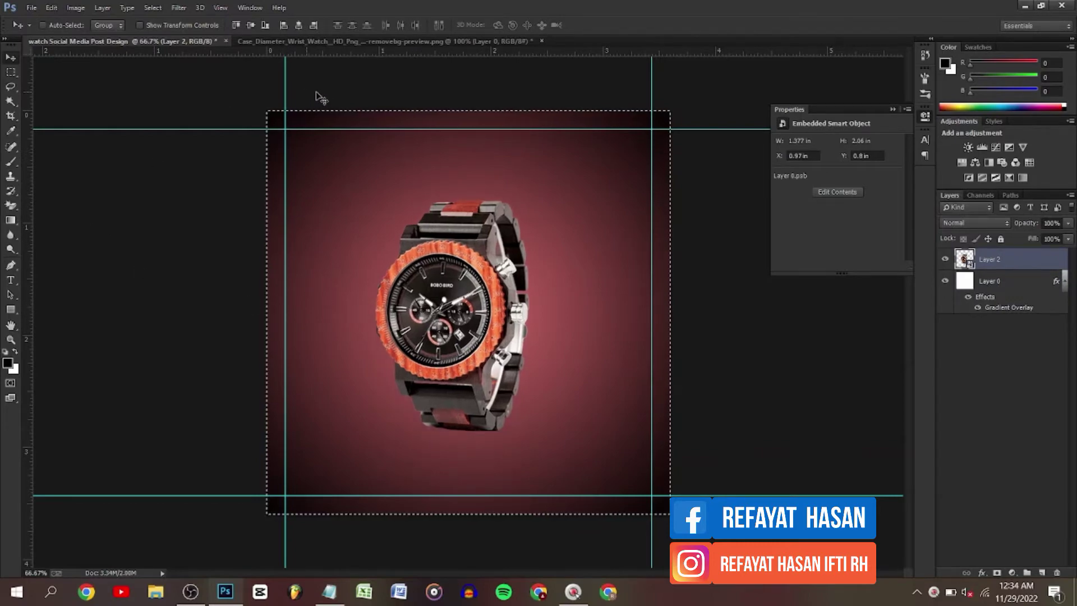
{"action": "left_click", "coordinate": [300, 28]}
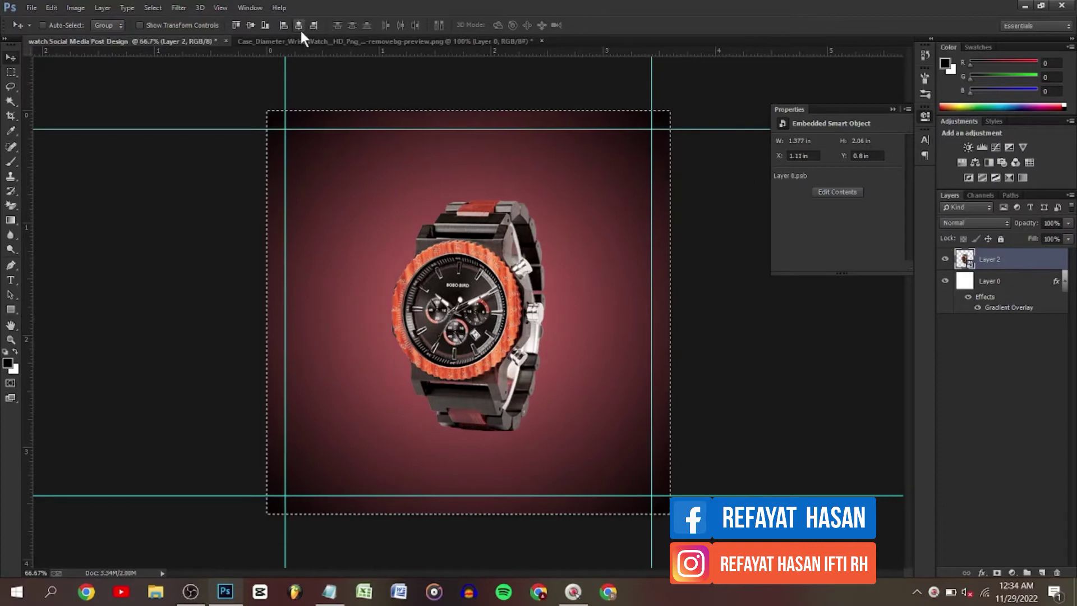
{"action": "left_click", "coordinate": [248, 25]}
{"action": "key", "text": "ctrl+d"}
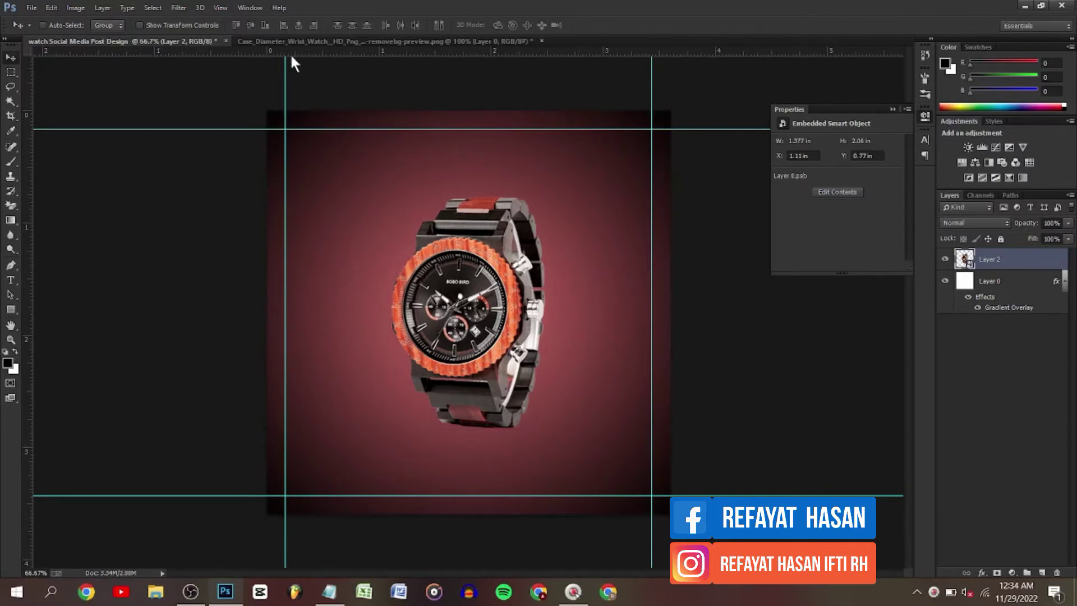
Step: Nudge the watch slightly down and to the left, to about X 1.02 in, Y 0.86 in
{"action": "key", "text": "Down"}
{"action": "key", "text": "Down"}
{"action": "key", "text": "Down"}
{"action": "key", "text": "Down"}
{"action": "key", "text": "Down"}
{"action": "key", "text": "Down"}
{"action": "key", "text": "Down"}
{"action": "key", "text": "Down"}
{"action": "key", "text": "Down"}
{"action": "key", "text": "Down"}
{"action": "key", "text": "Down"}
{"action": "key", "text": "Down"}
{"action": "key", "text": "Down"}
{"action": "key", "text": "Down"}
{"action": "key", "text": "Down"}
{"action": "key", "text": "Down"}
{"action": "key", "text": "Down"}
{"action": "key", "text": "Down"}
{"action": "key", "text": "Down"}
{"action": "key", "text": "Down"}
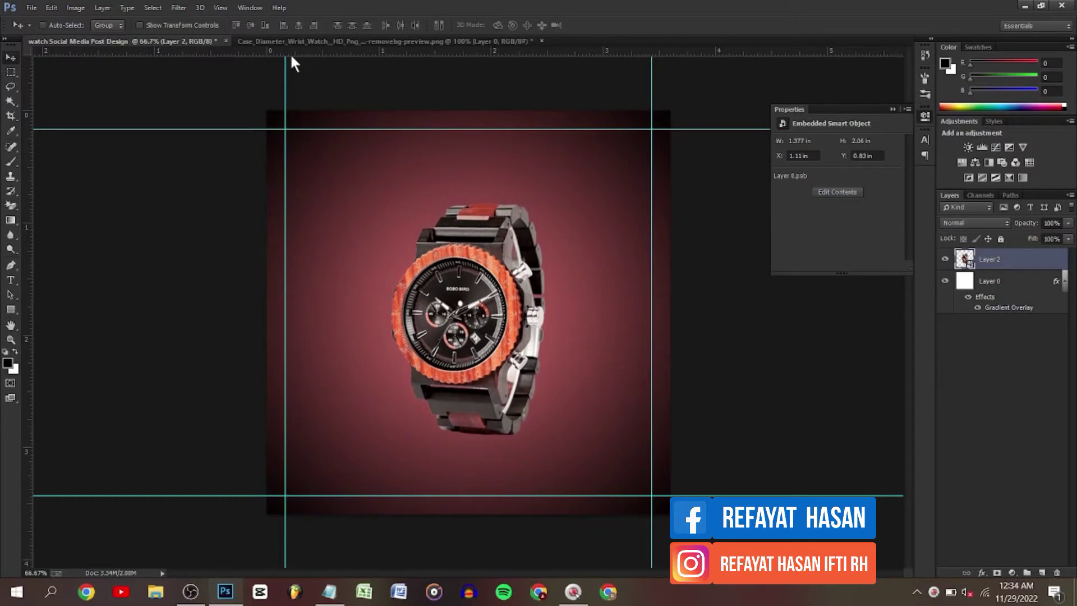
{"action": "key", "text": "Left"}
{"action": "key", "text": "Left"}
{"action": "key", "text": "Left"}
{"action": "key", "text": "Left"}
{"action": "key", "text": "Left"}
{"action": "key", "text": "Left"}
{"action": "key", "text": "Left"}
{"action": "key", "text": "Left"}
{"action": "key", "text": "Left"}
{"action": "key", "text": "Left"}
{"action": "key", "text": "Left"}
{"action": "key", "text": "Left"}
{"action": "key", "text": "Left"}
{"action": "key", "text": "Left"}
{"action": "key", "text": "Left"}
{"action": "key", "text": "Left"}
{"action": "key", "text": "Left"}
{"action": "key", "text": "Left"}
{"action": "key", "text": "Left"}
{"action": "key", "text": "Left"}
{"action": "key", "text": "Down"}
{"action": "key", "text": "Down"}
{"action": "key", "text": "Down"}
{"action": "key", "text": "Down"}
{"action": "key", "text": "Down"}
{"action": "key", "text": "Down"}
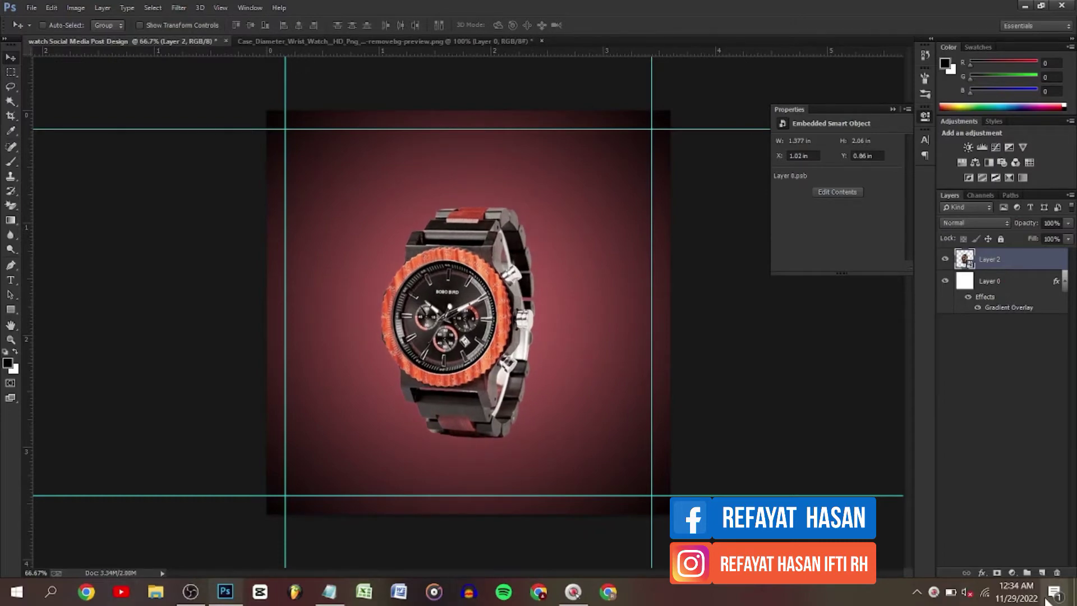
Step: Create a new layer and paint one soft black brush dab beside the watch, about 456 px in size with 0% hardness
{"action": "left_click", "coordinate": [1039, 574]}
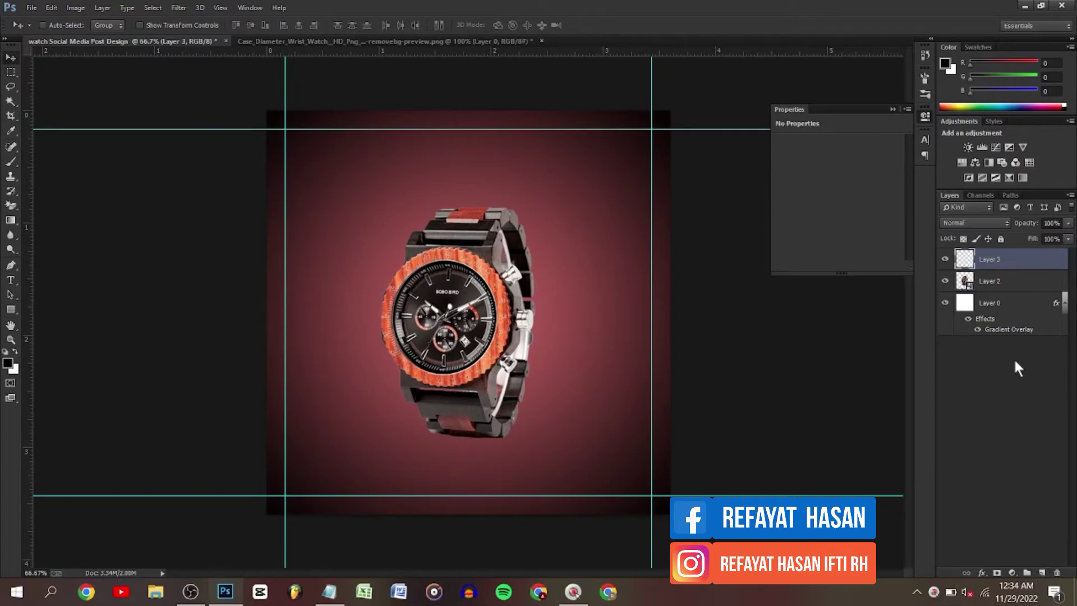
{"action": "left_click", "coordinate": [11, 161]}
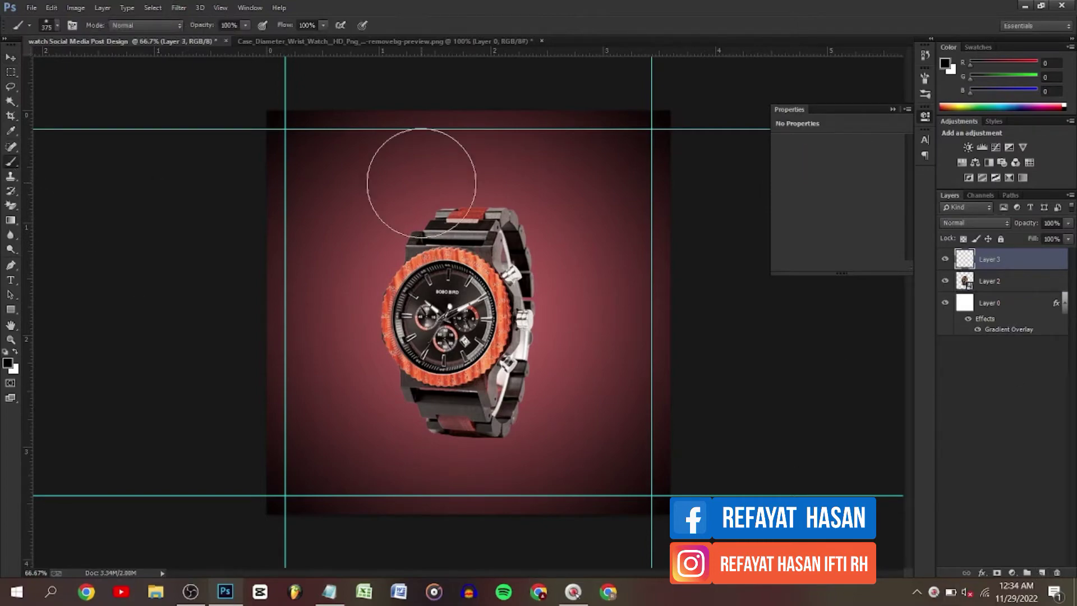
{"action": "left_click", "coordinate": [58, 28]}
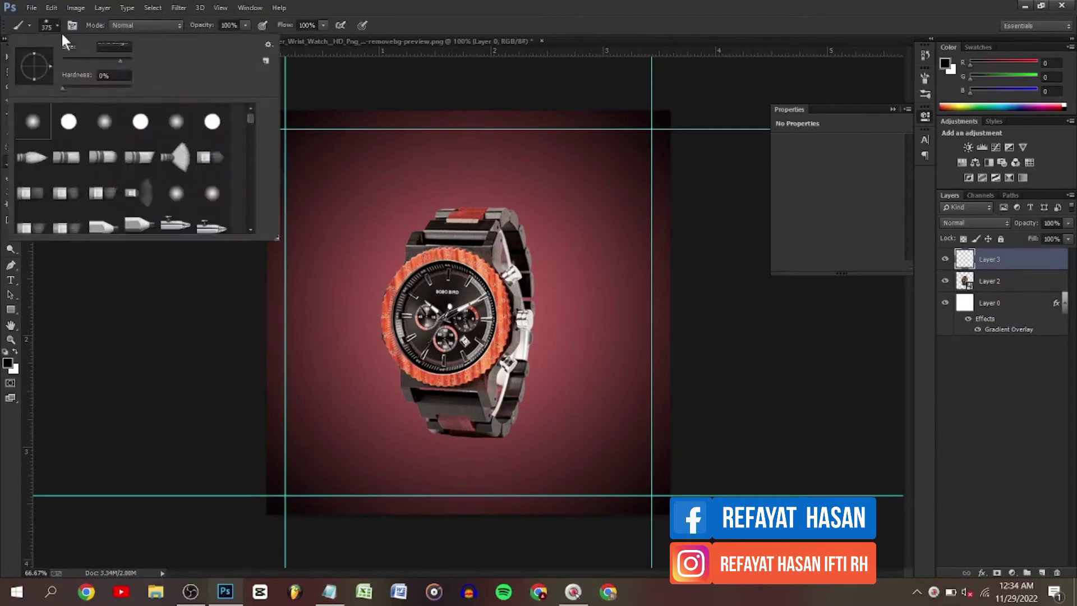
{"action": "left_click", "coordinate": [61, 31]}
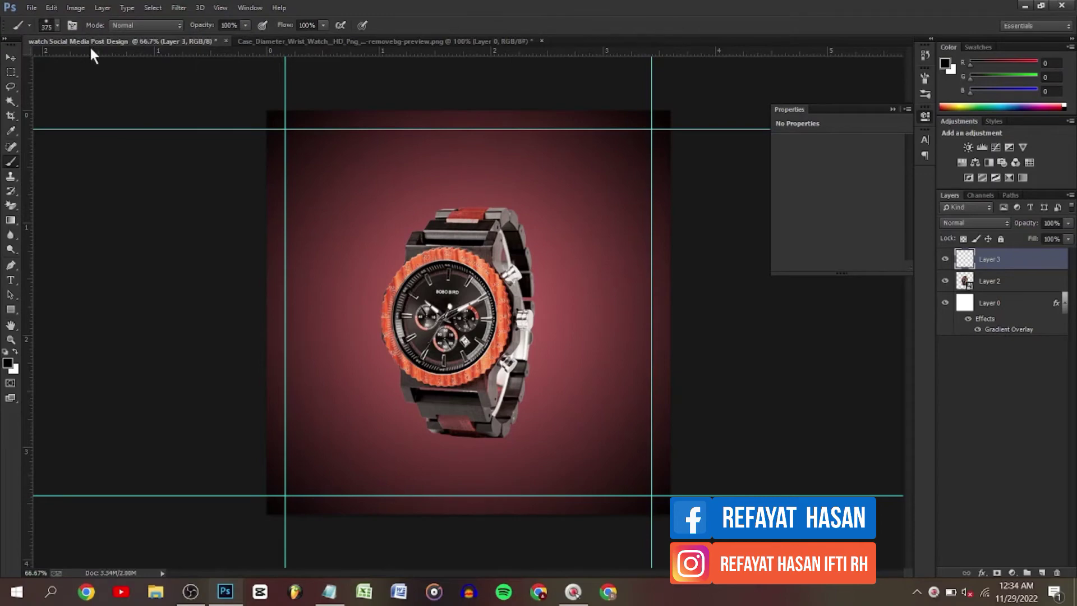
{"action": "left_click", "coordinate": [57, 26]}
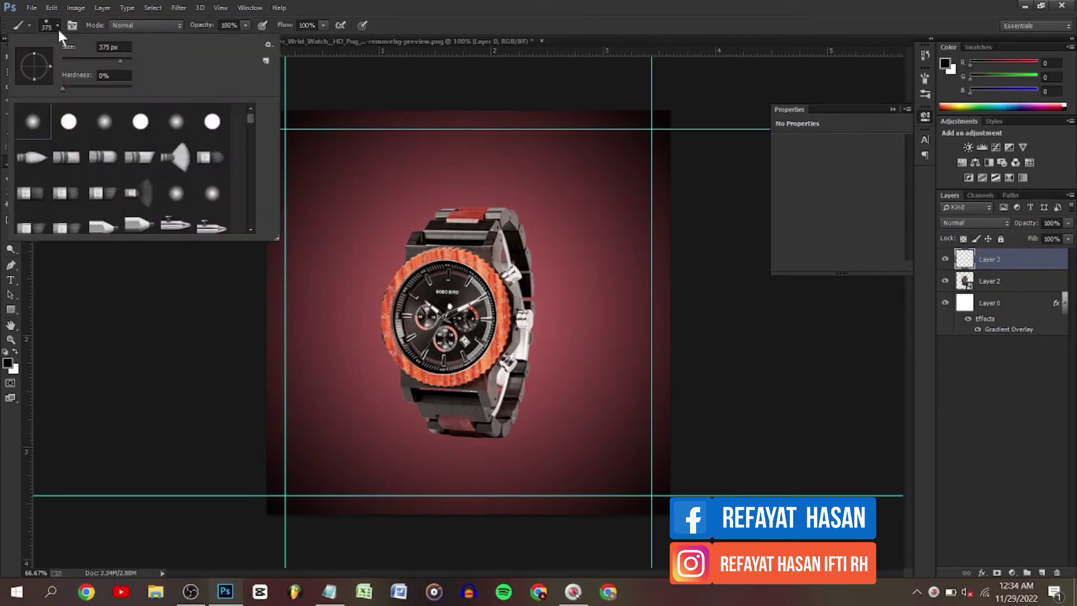
{"action": "left_click_drag", "start_coordinate": [122, 59], "coordinate": [123, 60]}
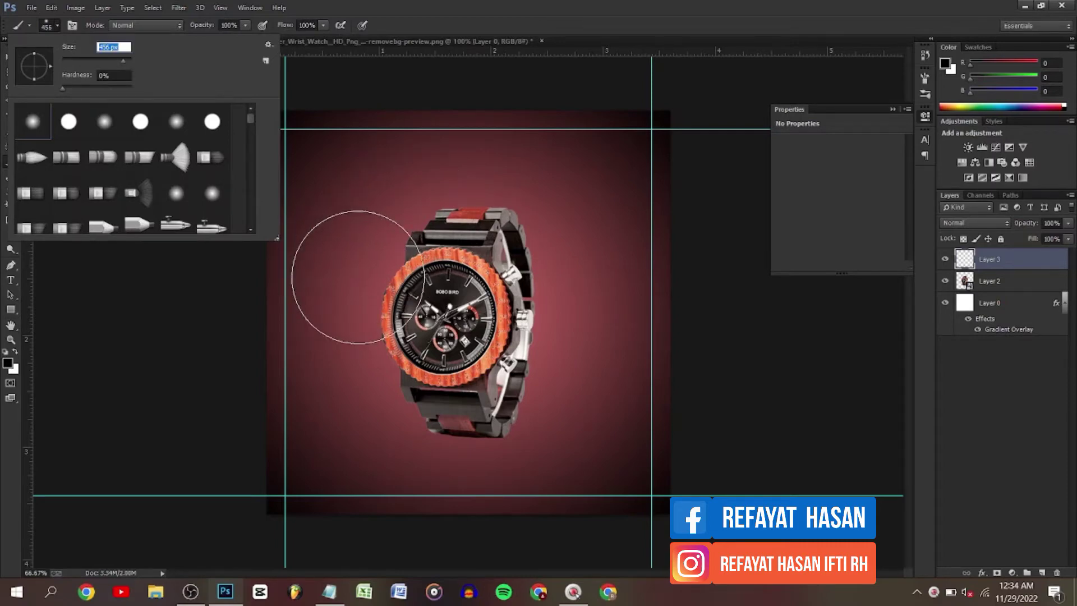
{"action": "left_click", "coordinate": [358, 277]}
Step: Transform the black dab into a flat shadow under the watch's base, about 64.7% wide and 7.7% high
{"action": "left_click", "coordinate": [11, 56]}
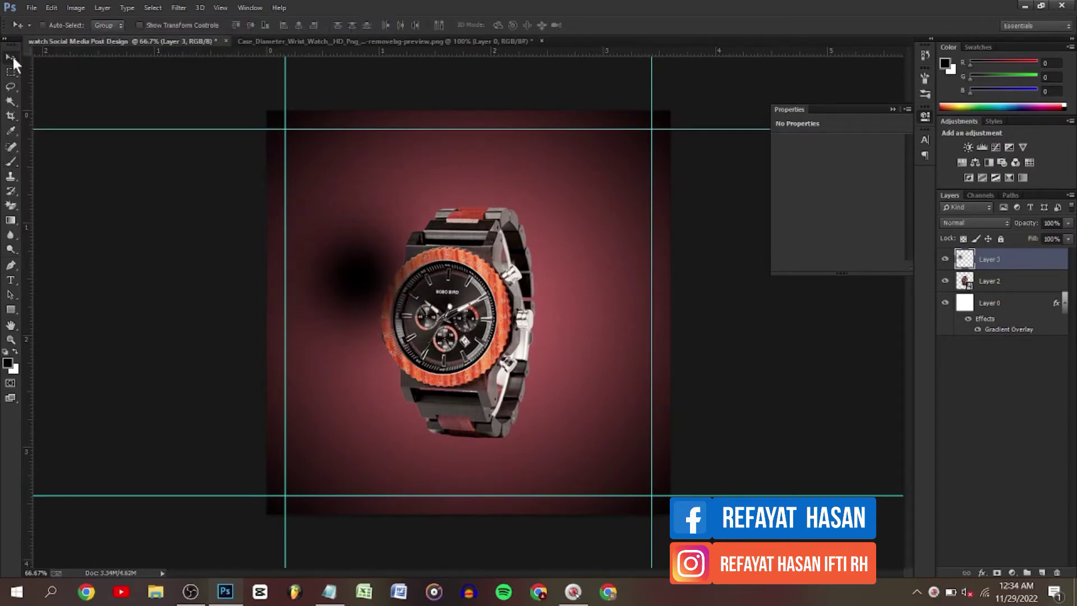
{"action": "key", "text": "ctrl+t"}
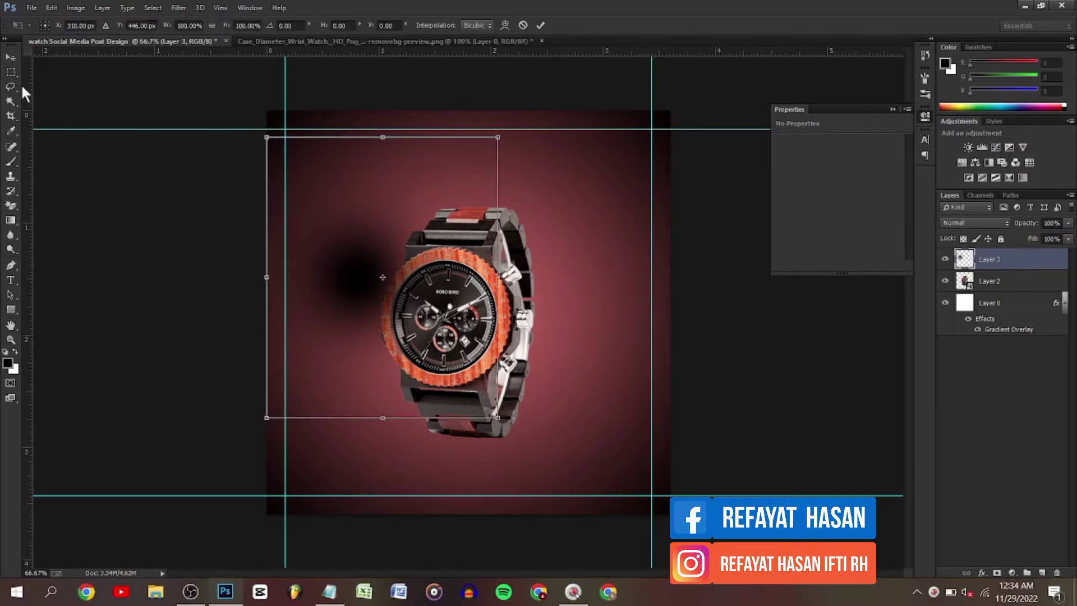
{"action": "left_click_drag", "start_coordinate": [388, 134], "coordinate": [480, 421]}
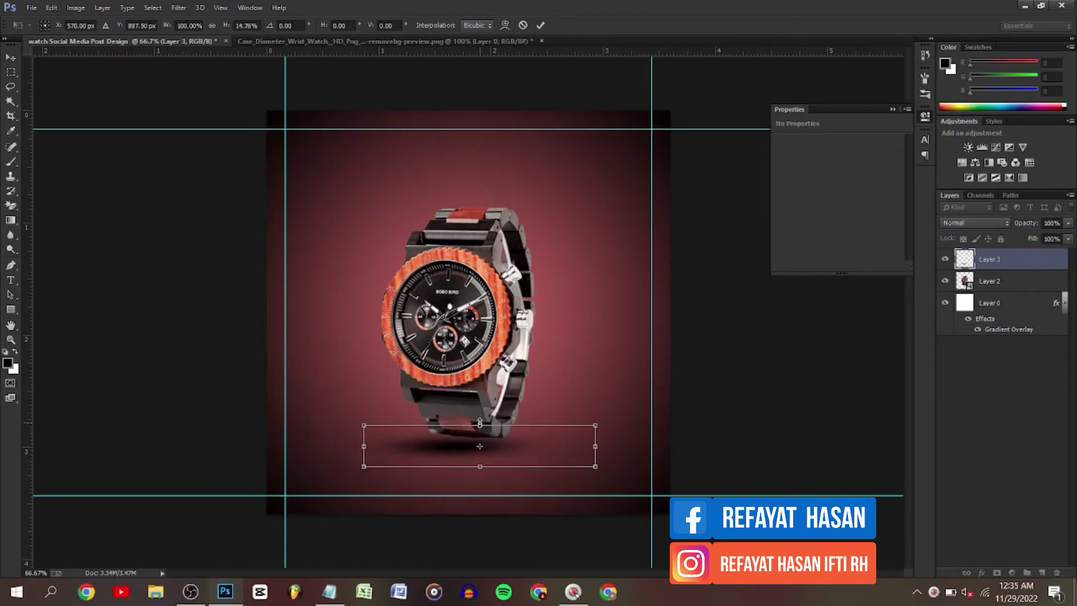
{"action": "left_click_drag", "start_coordinate": [597, 425], "coordinate": [559, 428]}
{"action": "left_click_drag", "start_coordinate": [504, 461], "coordinate": [494, 429]}
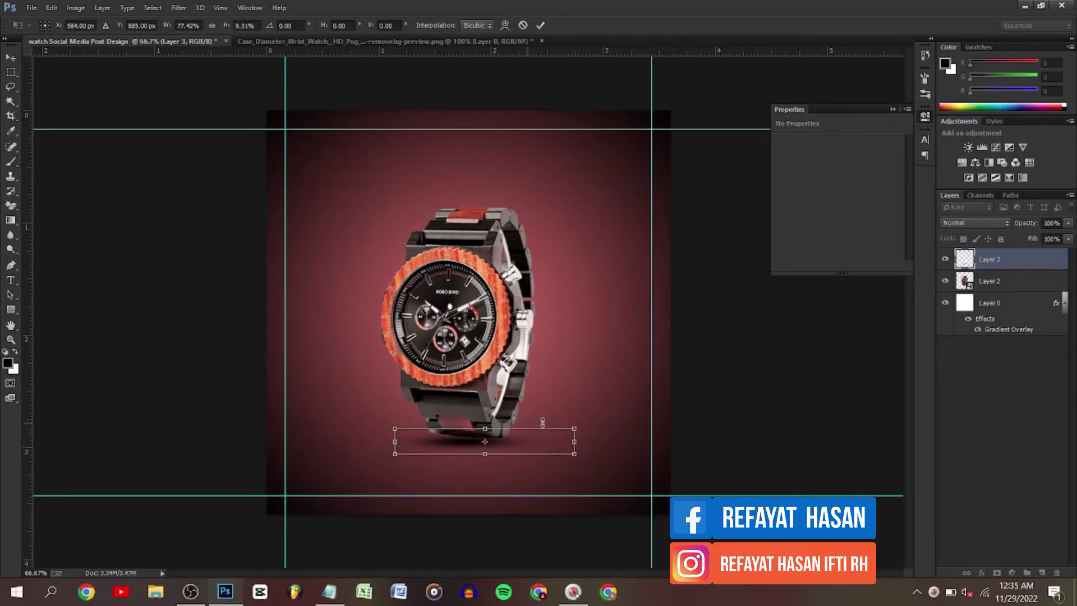
{"action": "left_click_drag", "start_coordinate": [573, 428], "coordinate": [526, 442]}
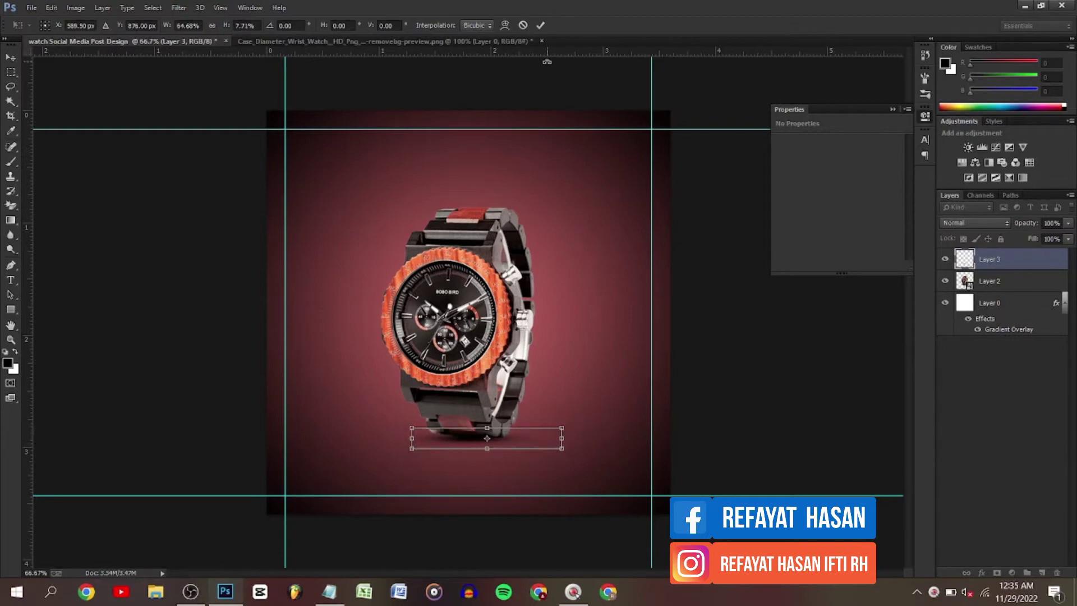
{"action": "left_click", "coordinate": [541, 24]}
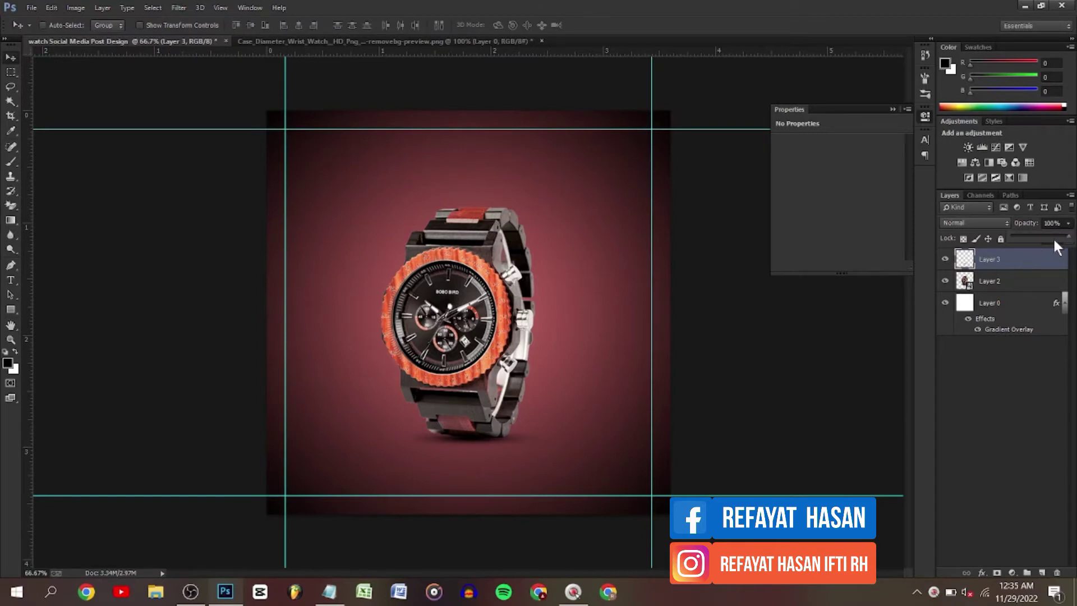
Step: Lower the opacity of the shadow layer to soften the shadow under the watch
{"action": "left_click_drag", "start_coordinate": [1053, 236], "coordinate": [1052, 238]}
{"action": "double_click", "coordinate": [1034, 287]}
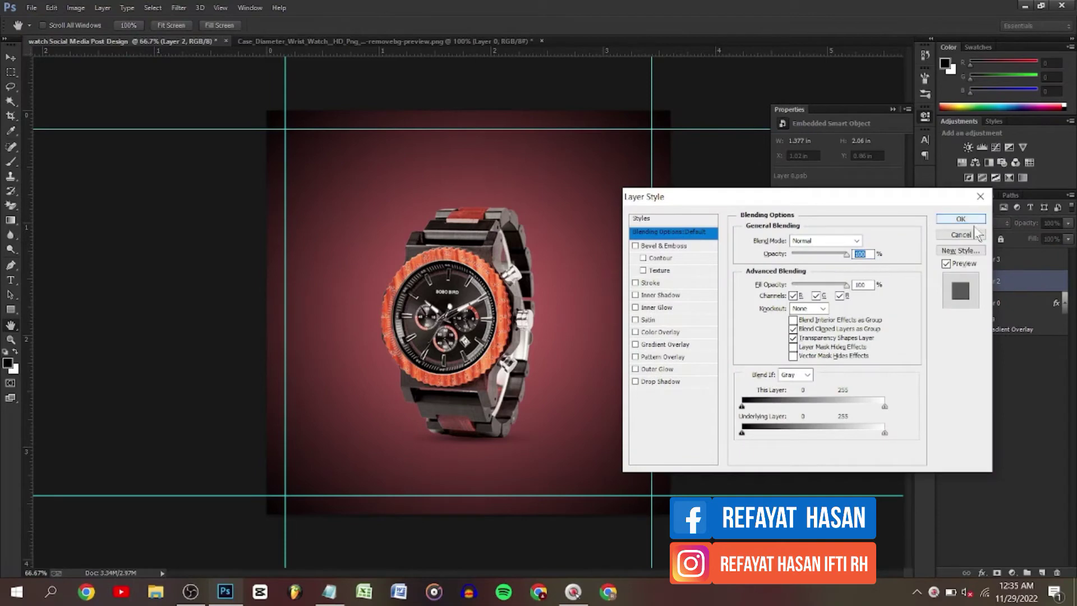
{"action": "left_click", "coordinate": [973, 238]}
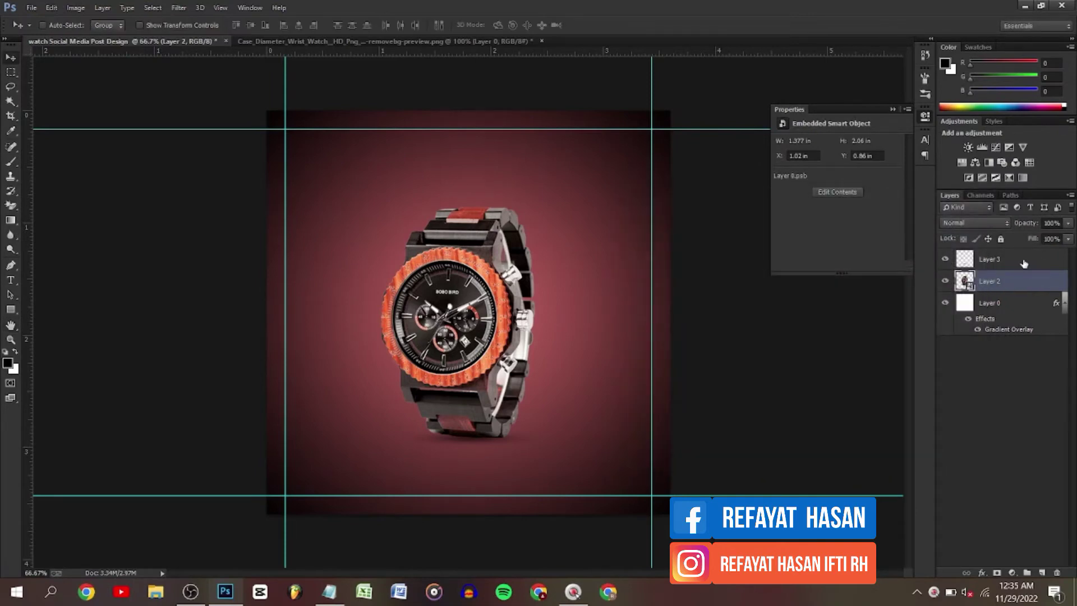
Step: Align the watch and its shadow layer on their horizontal centres
{"action": "left_click", "coordinate": [1024, 263], "text": "shift"}
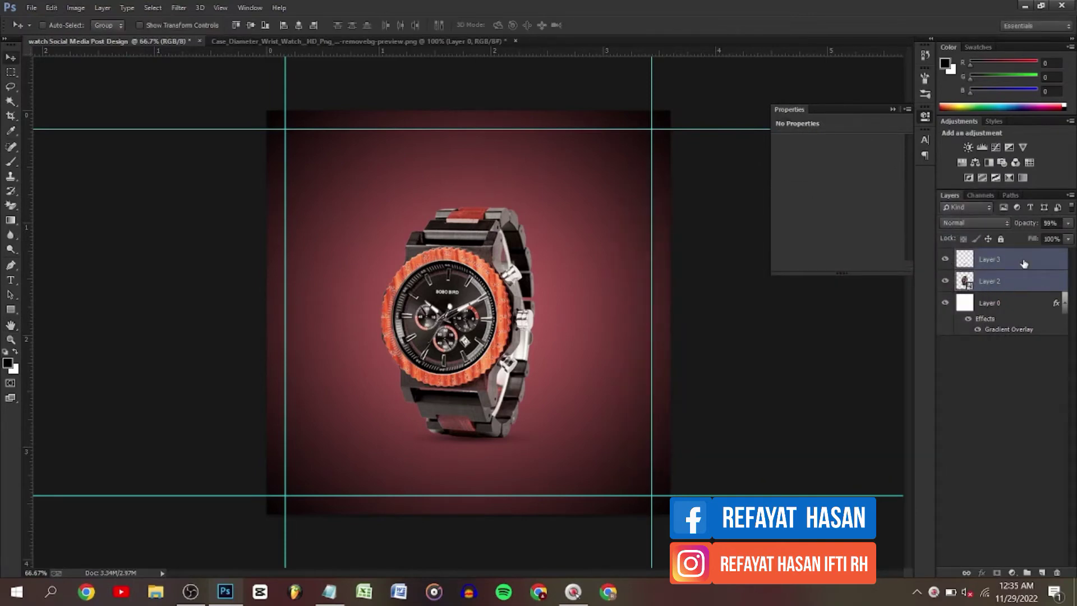
{"action": "left_click", "coordinate": [298, 26]}
{"action": "key", "text": "ctrl+d"}
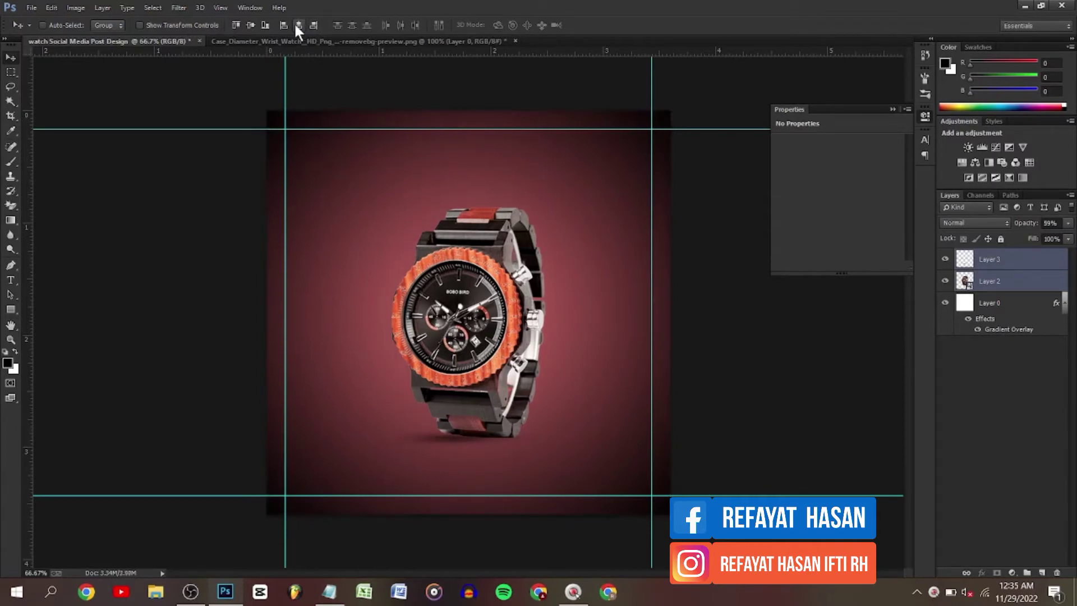
Step: Move the watch and its shadow together slightly to the left on the canvas
{"action": "left_click", "coordinate": [1021, 268]}
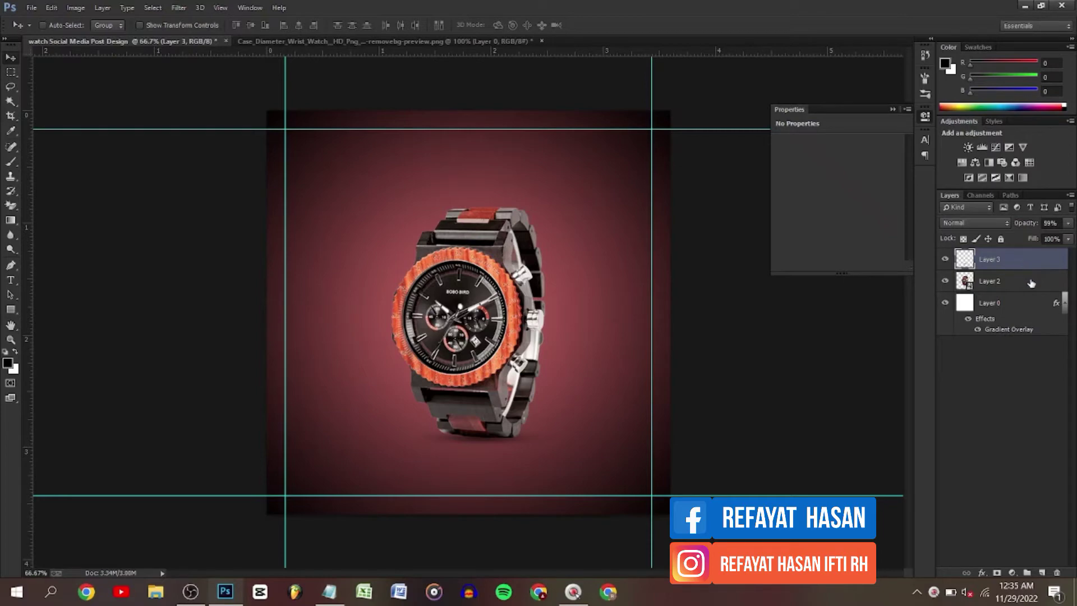
{"action": "left_click", "coordinate": [1032, 283], "text": "ctrl"}
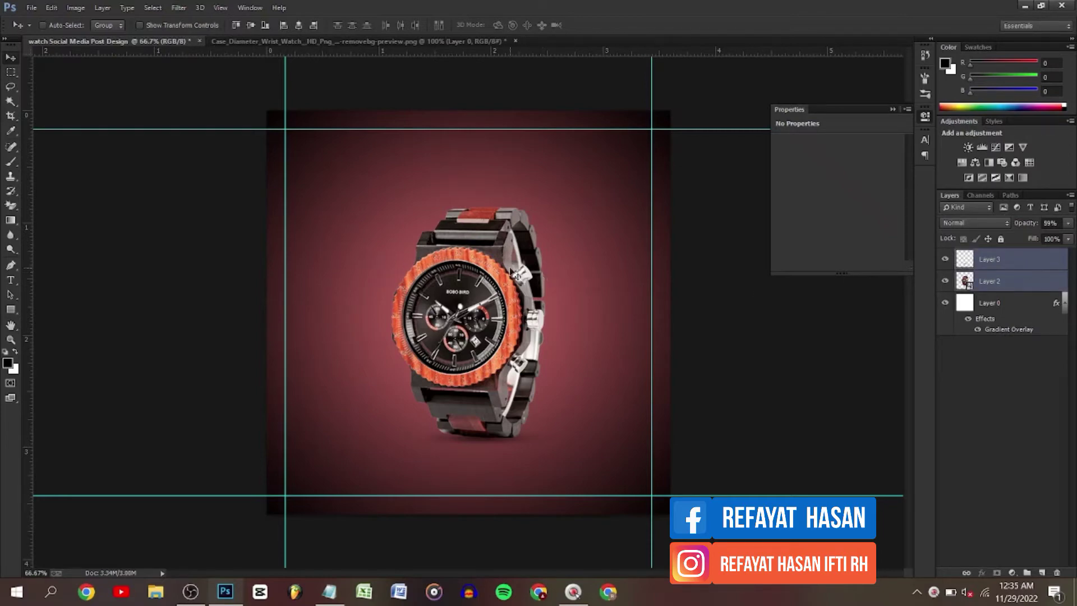
{"action": "left_click_drag", "start_coordinate": [517, 275], "coordinate": [499, 256]}
Step: Recolour the outer stop of the background's gradient overlay with the orange sampled from the watch bezel
{"action": "left_click", "coordinate": [1026, 297]}
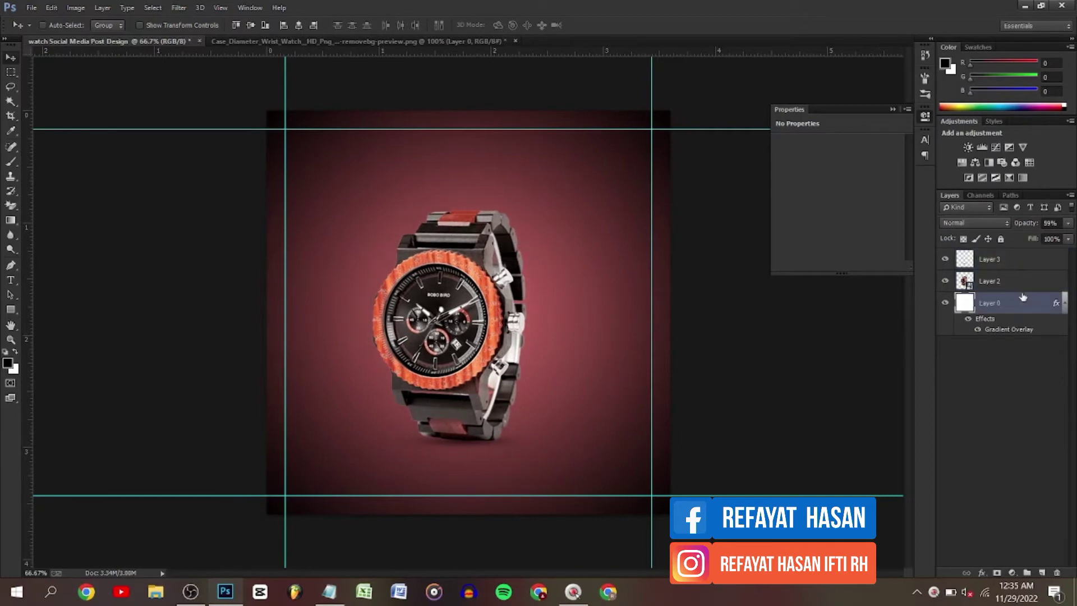
{"action": "left_click", "coordinate": [982, 573]}
{"action": "left_click", "coordinate": [989, 523]}
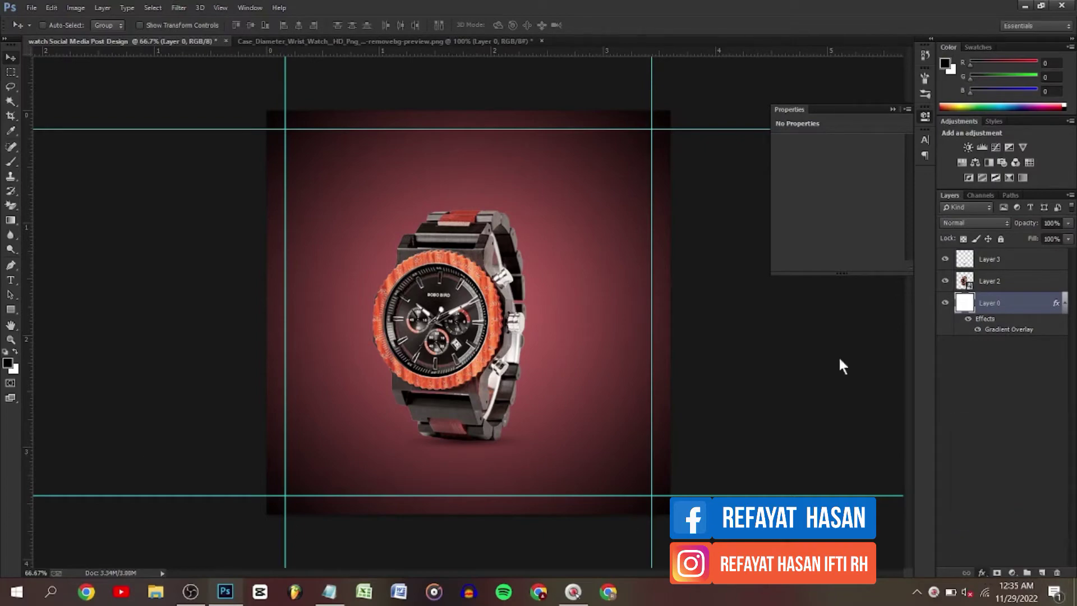
{"action": "left_click", "coordinate": [822, 265]}
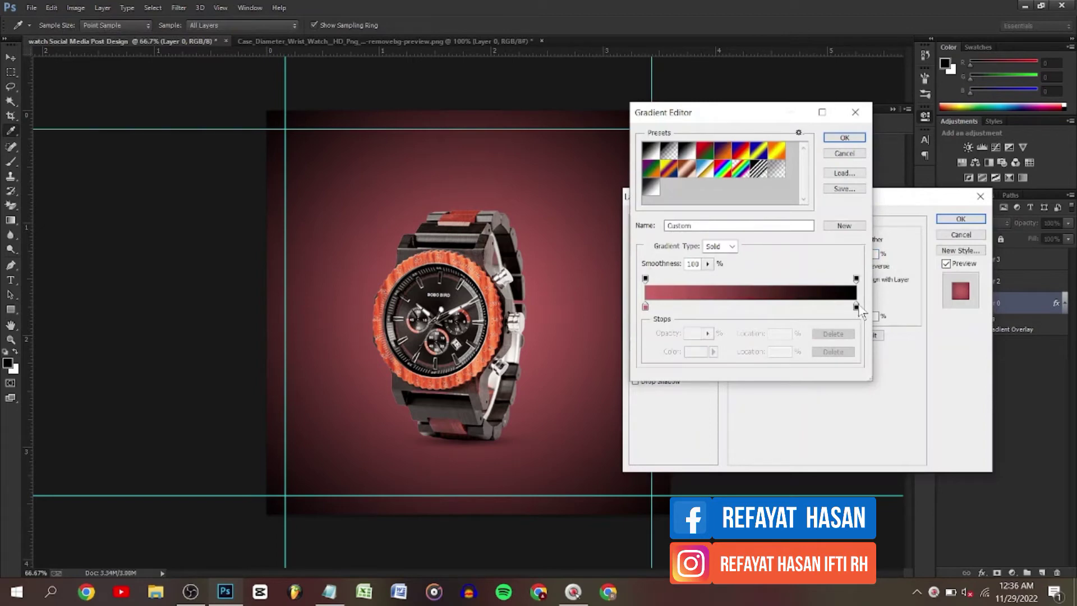
{"action": "left_click", "coordinate": [857, 306]}
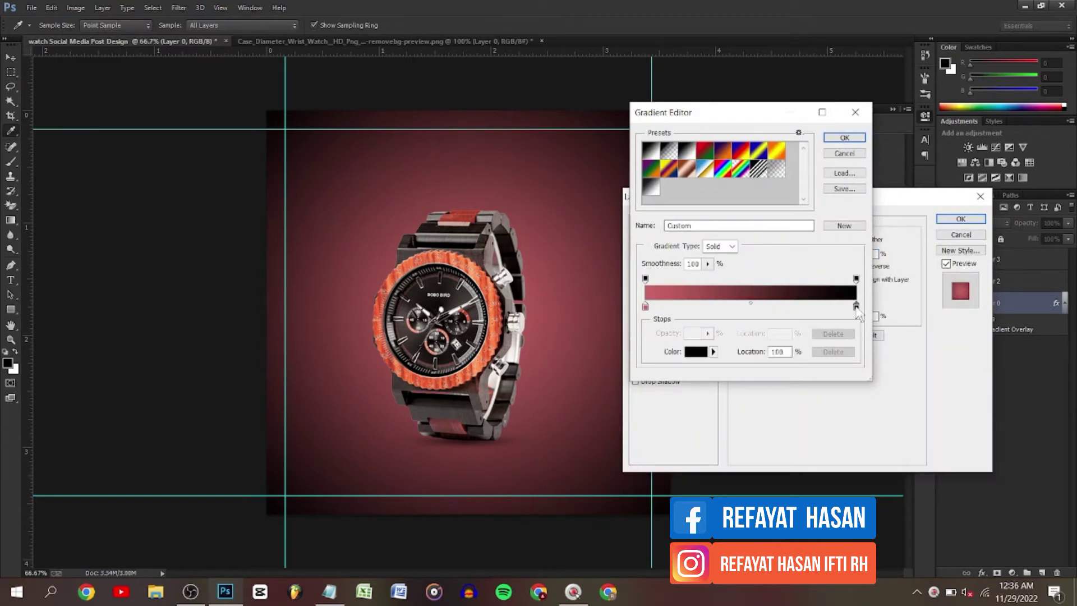
{"action": "left_click", "coordinate": [493, 298]}
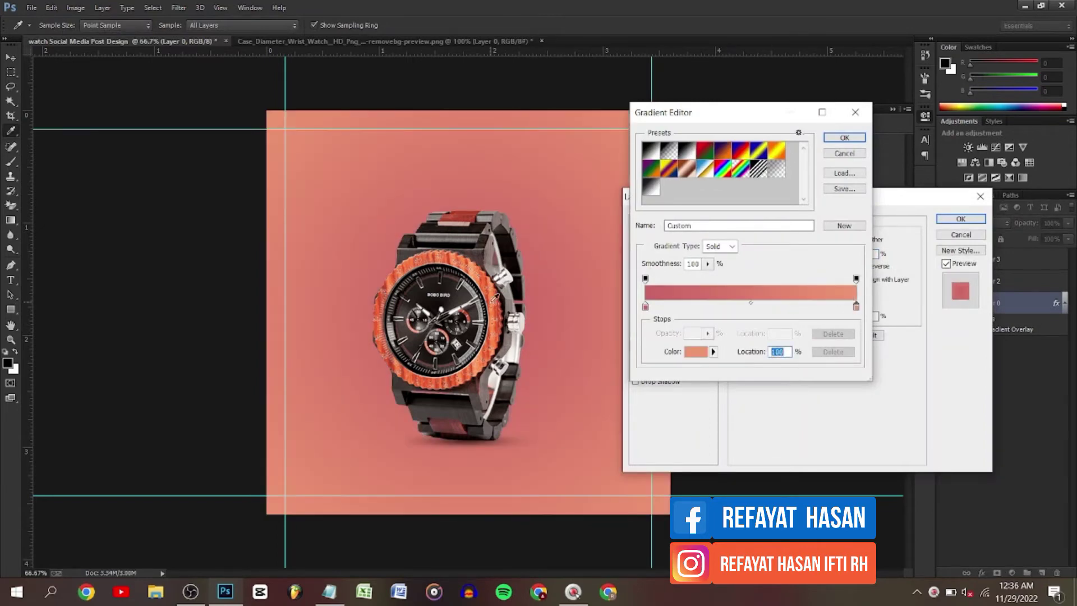
{"action": "left_click", "coordinate": [844, 137]}
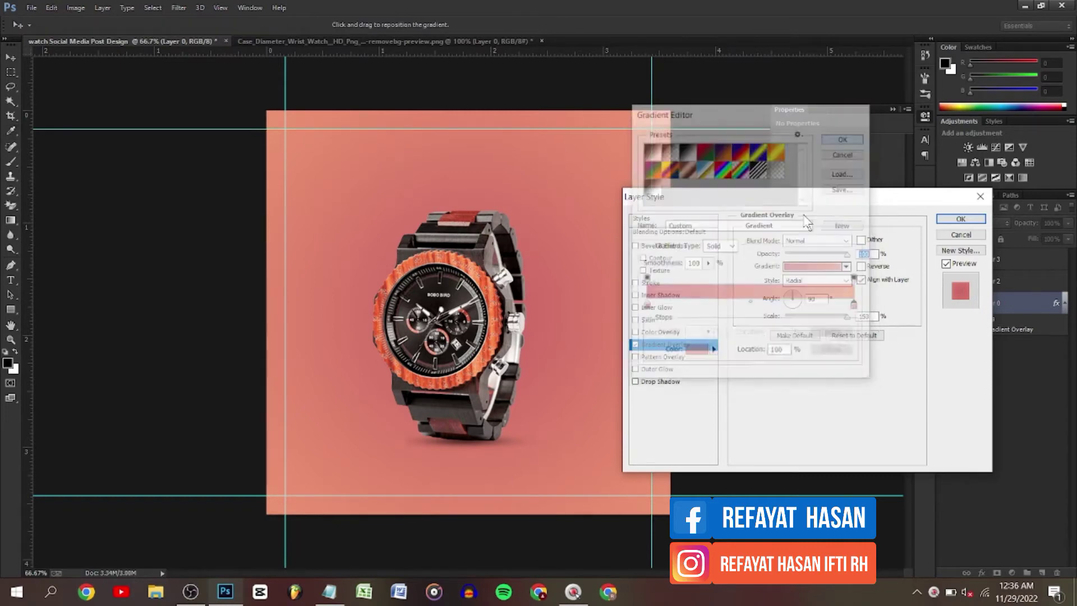
{"action": "left_click", "coordinate": [812, 267]}
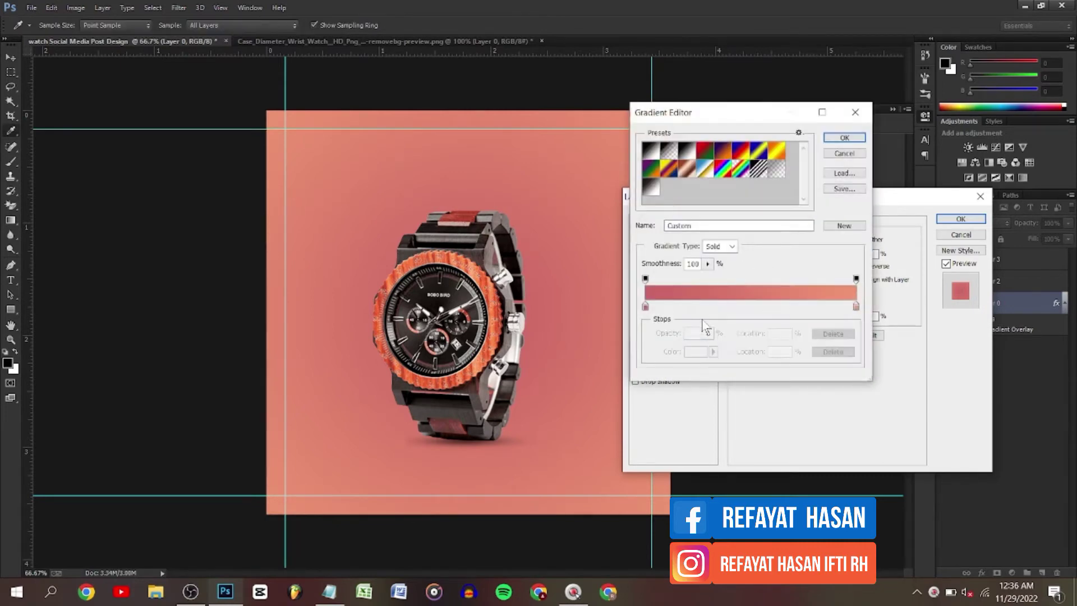
{"action": "left_click", "coordinate": [646, 306]}
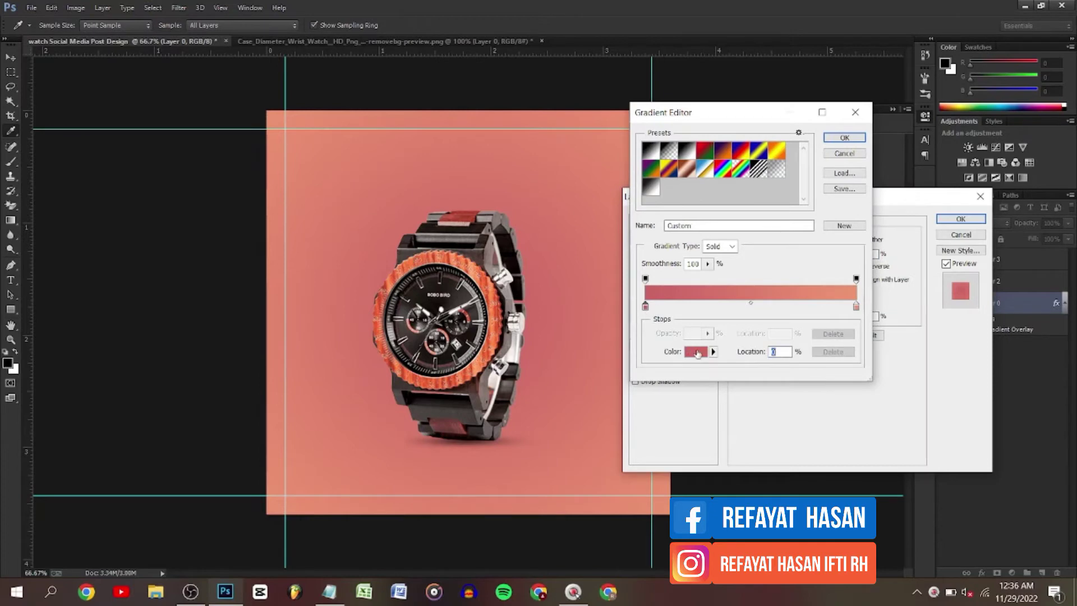
{"action": "left_click", "coordinate": [696, 351]}
{"action": "type", "text": "ff6633"}
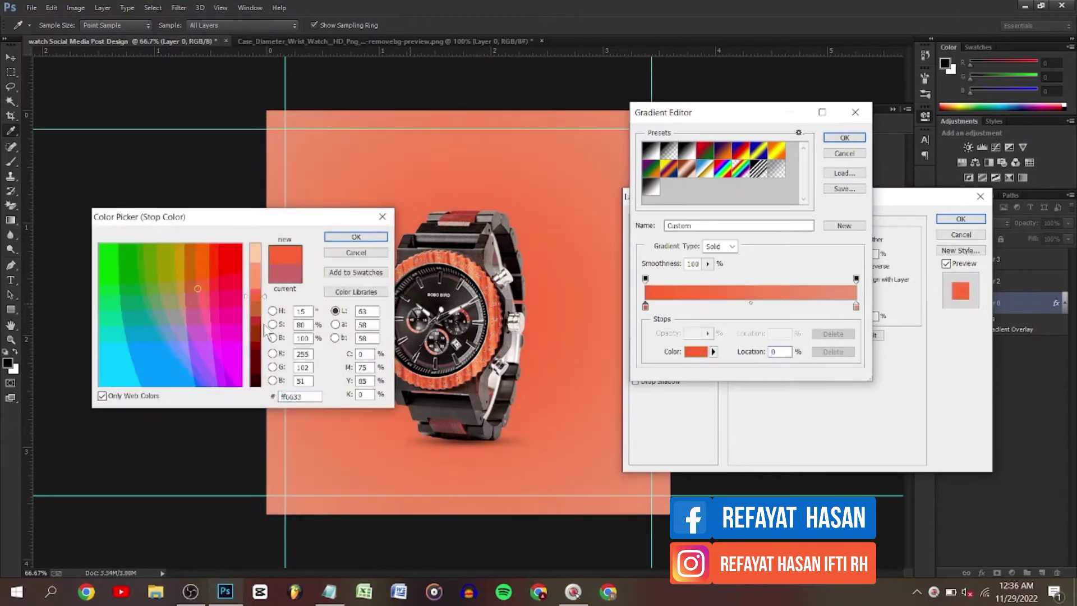
{"action": "left_click", "coordinate": [259, 307]}
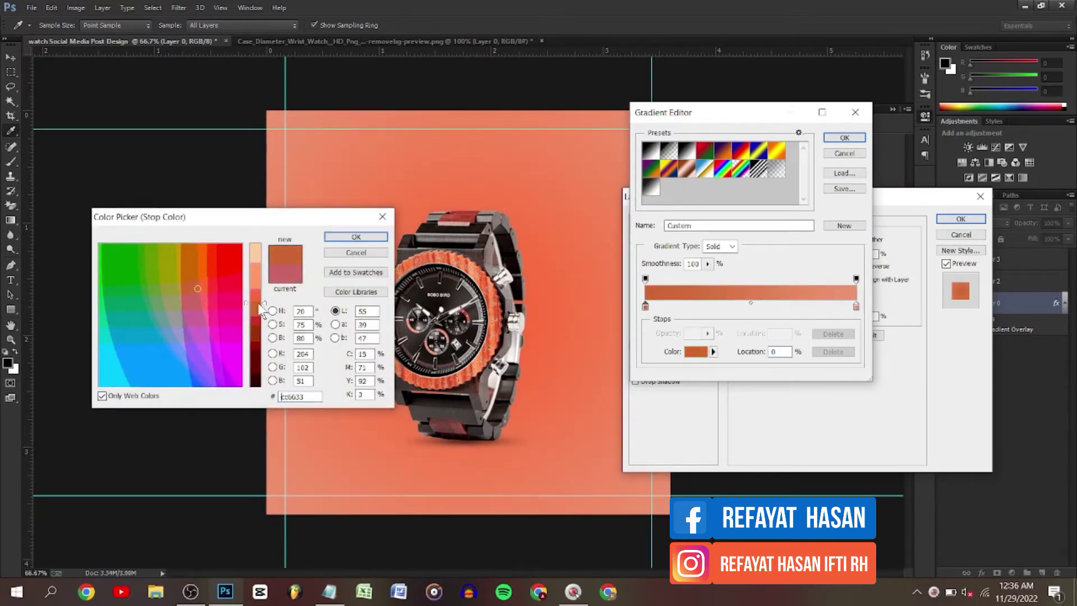
{"action": "left_click", "coordinate": [254, 274]}
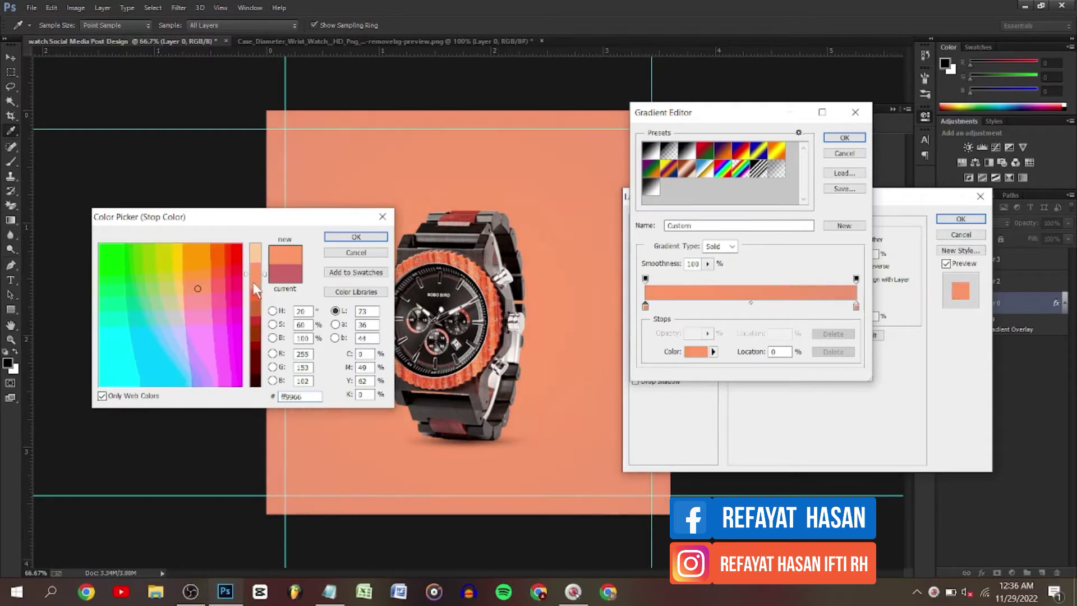
{"action": "left_click", "coordinate": [254, 334]}
{"action": "left_click_drag", "start_coordinate": [254, 359], "coordinate": [257, 384]}
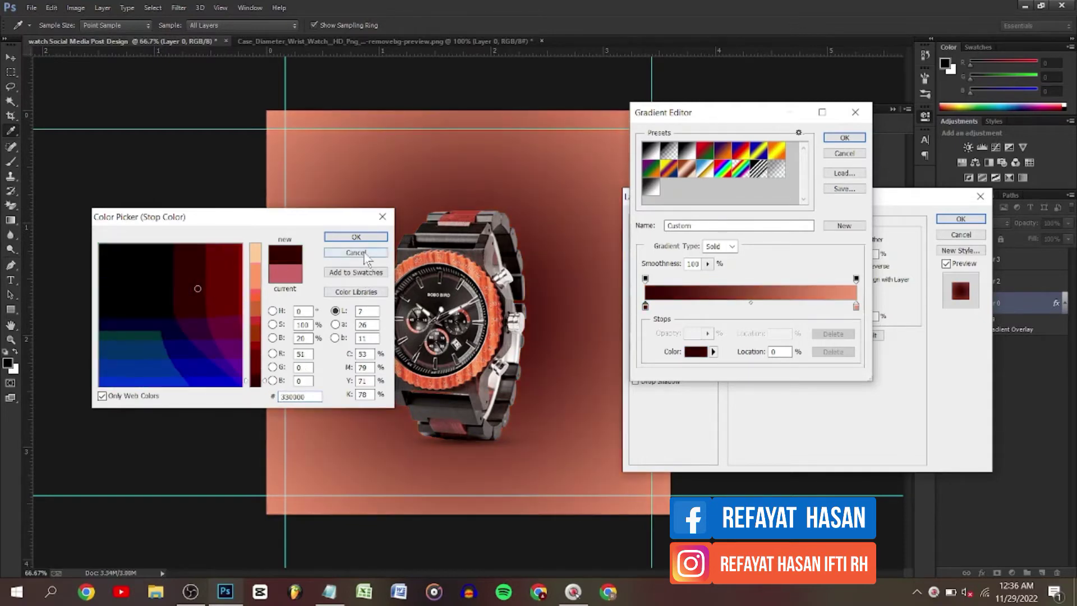
{"action": "left_click", "coordinate": [339, 253]}
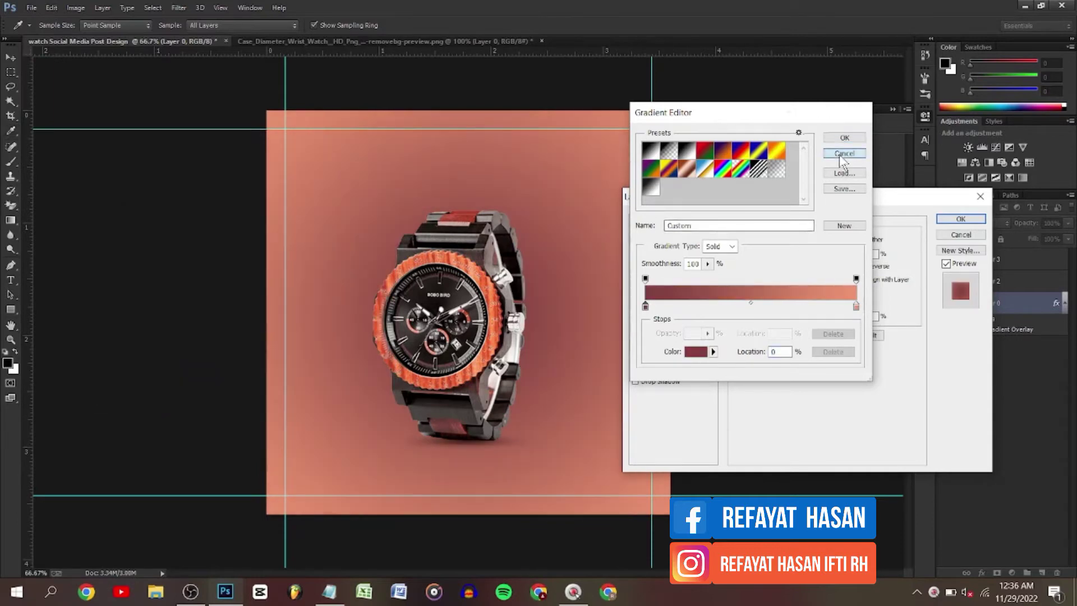
{"action": "left_click", "coordinate": [839, 153]}
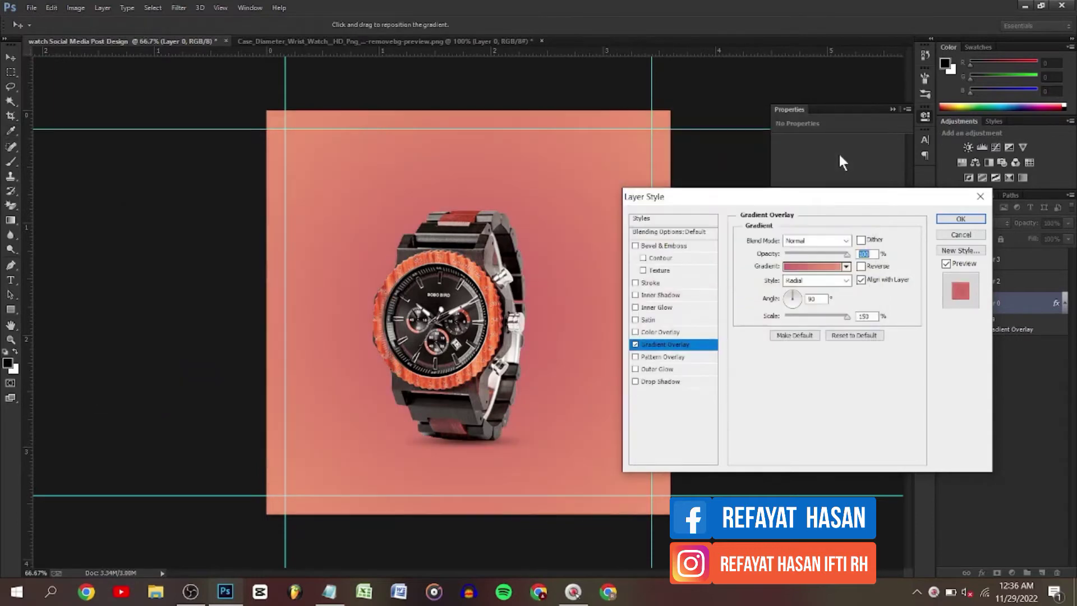
Step: Set the outer stop of the background's gradient overlay to black (000000), sampled from the watch strap, and apply the layer style
{"action": "left_click", "coordinate": [791, 268]}
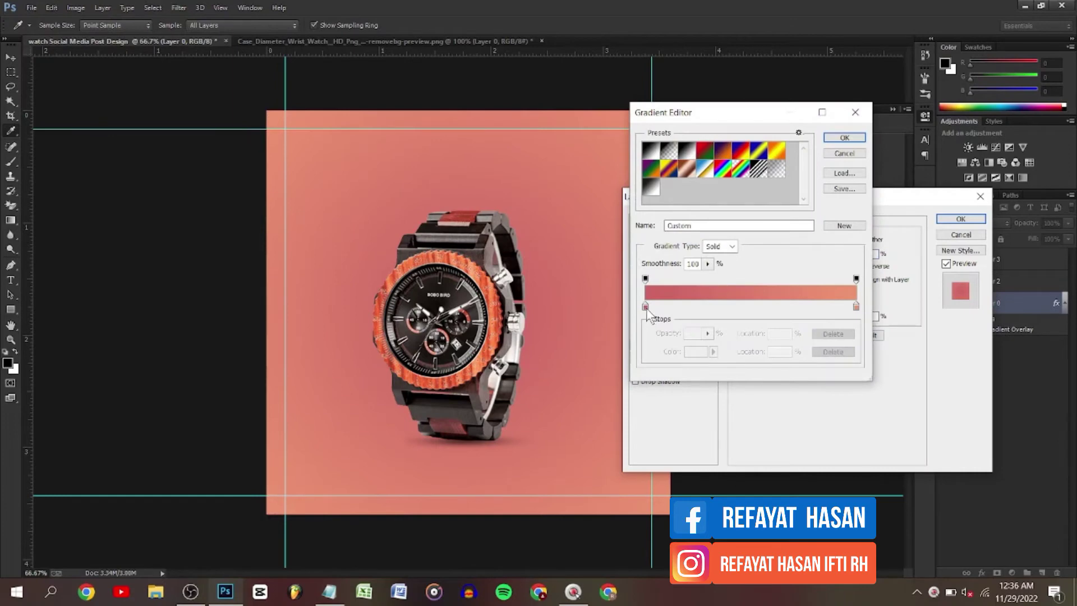
{"action": "left_click", "coordinate": [856, 307]}
{"action": "left_click", "coordinate": [697, 354]}
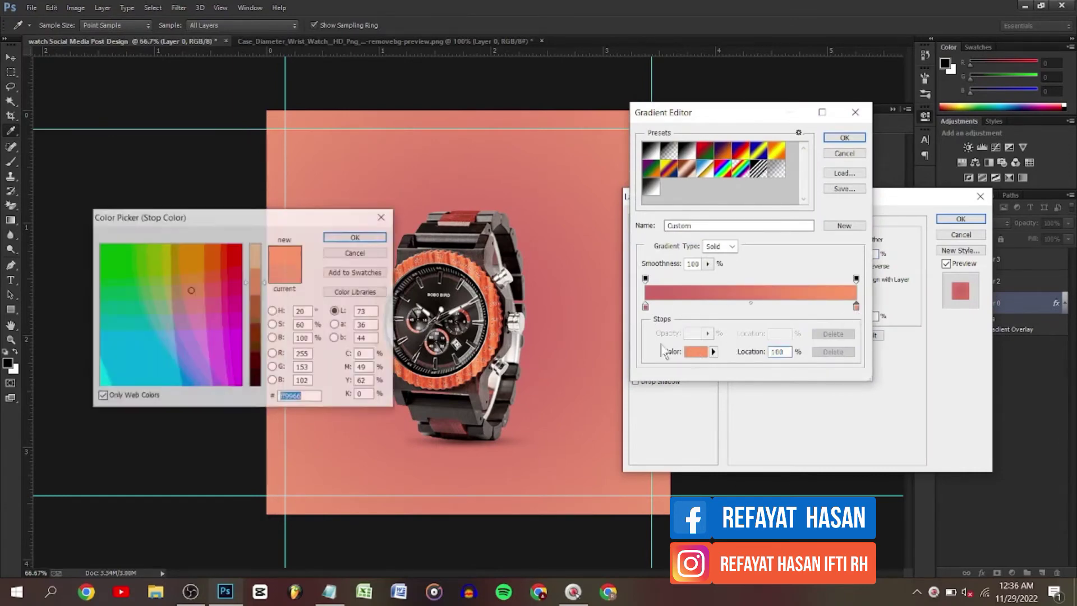
{"action": "left_click", "coordinate": [464, 243]}
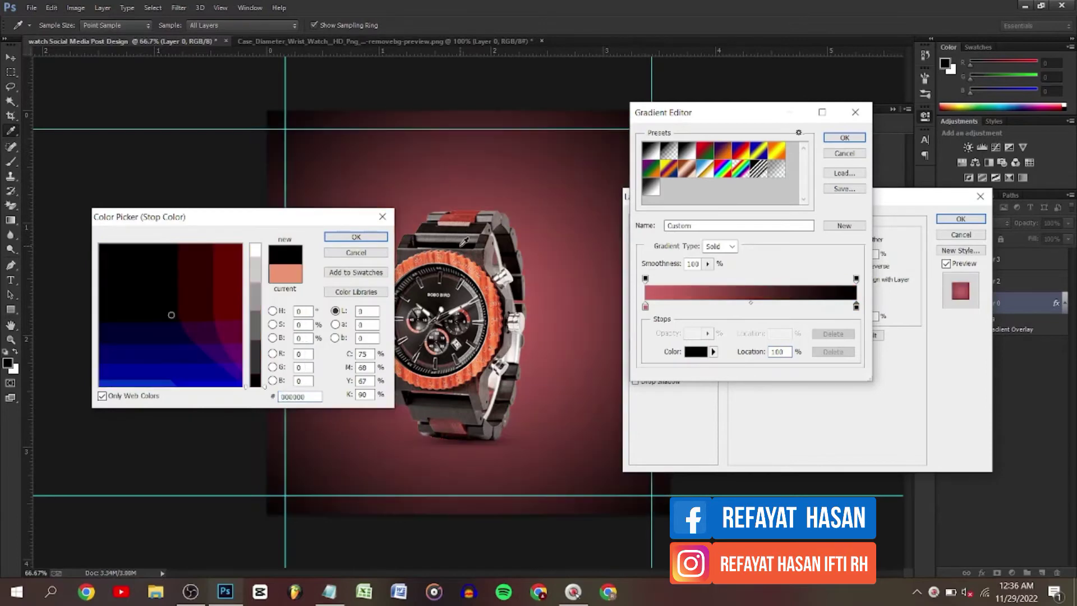
{"action": "left_click", "coordinate": [355, 237]}
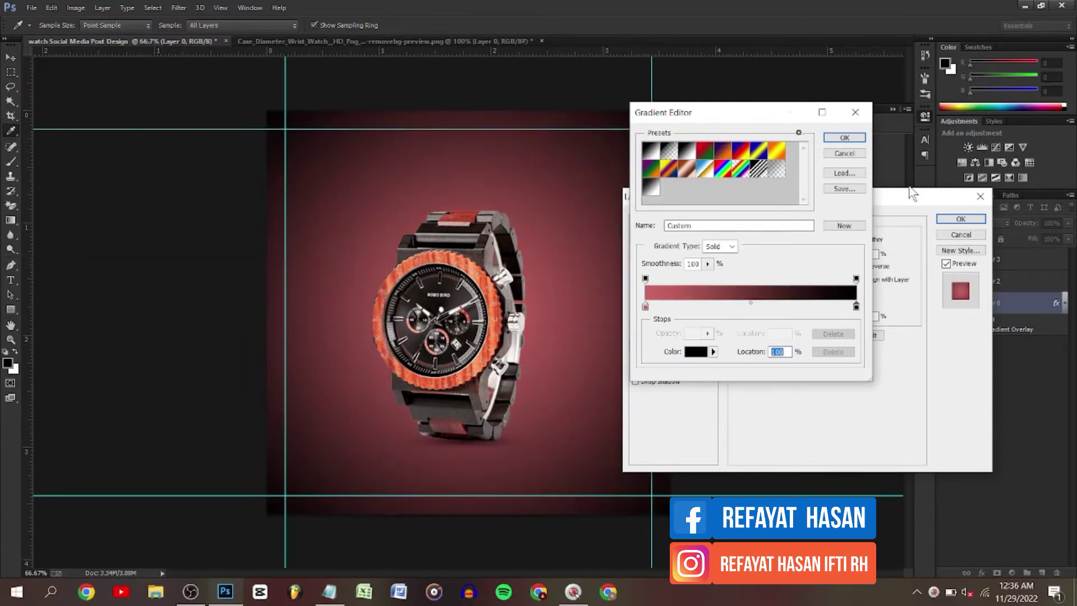
{"action": "left_click", "coordinate": [845, 141]}
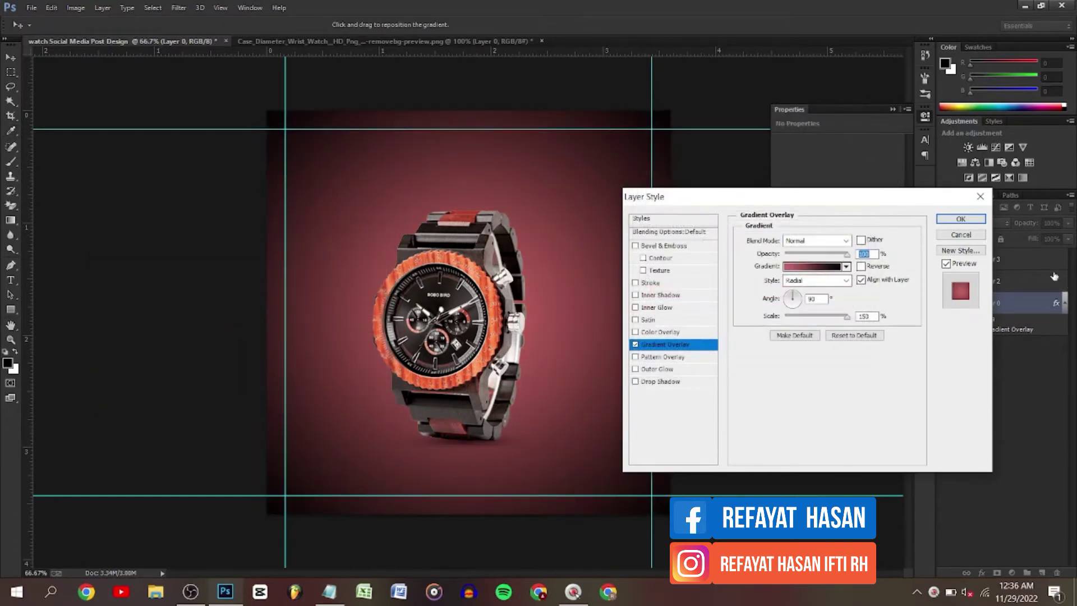
{"action": "left_click", "coordinate": [960, 219]}
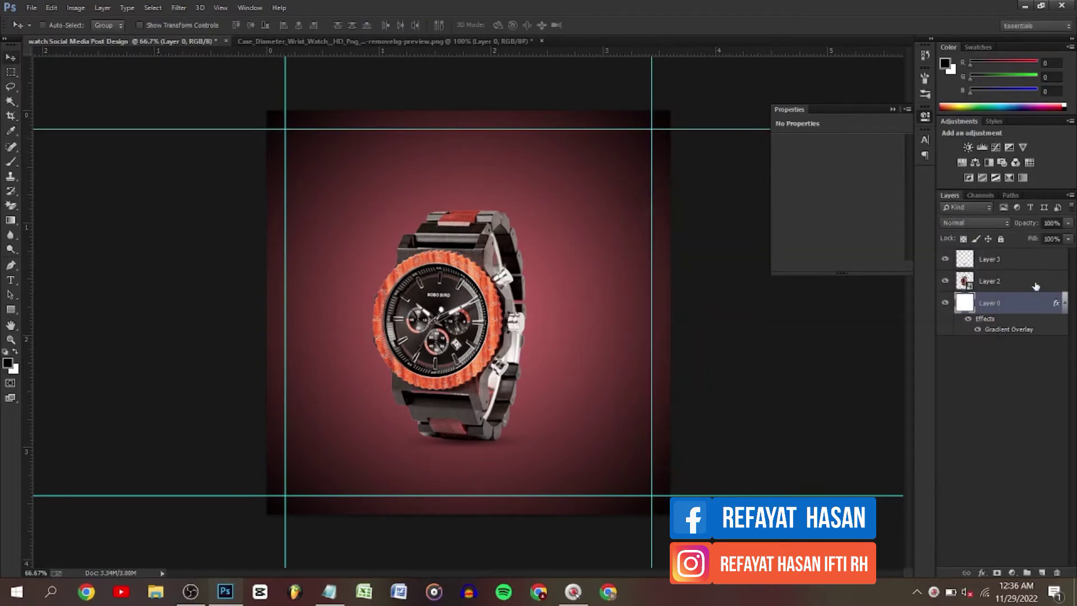
Step: Shift the watch and its shadow together slightly down to leave more room above the watch
{"action": "left_click", "coordinate": [1036, 281]}
{"action": "left_click", "coordinate": [1034, 268], "text": "shift"}
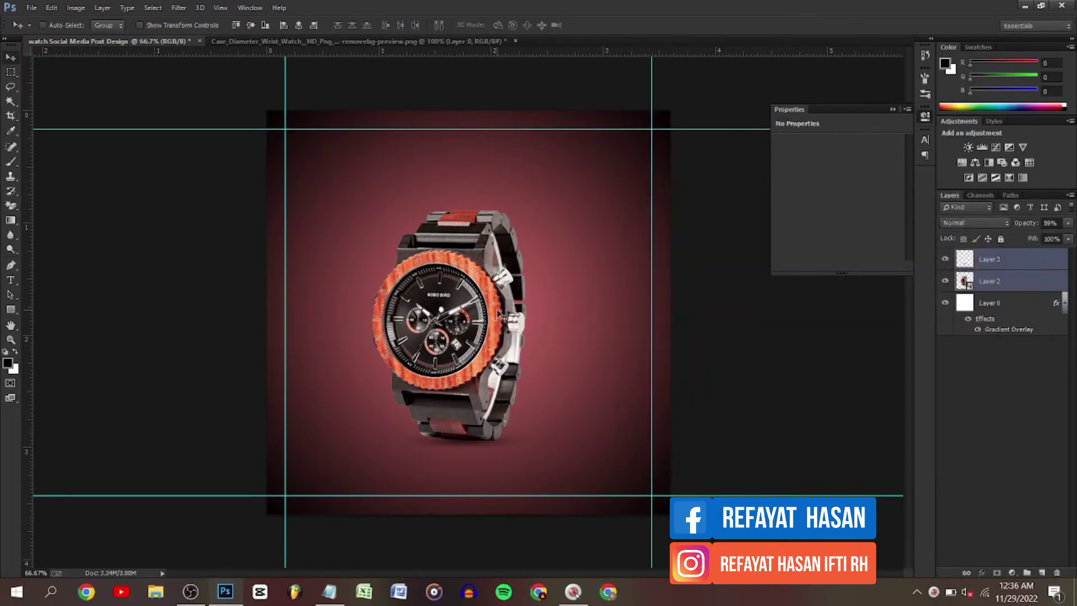
{"action": "left_click_drag", "start_coordinate": [492, 318], "coordinate": [490, 324]}
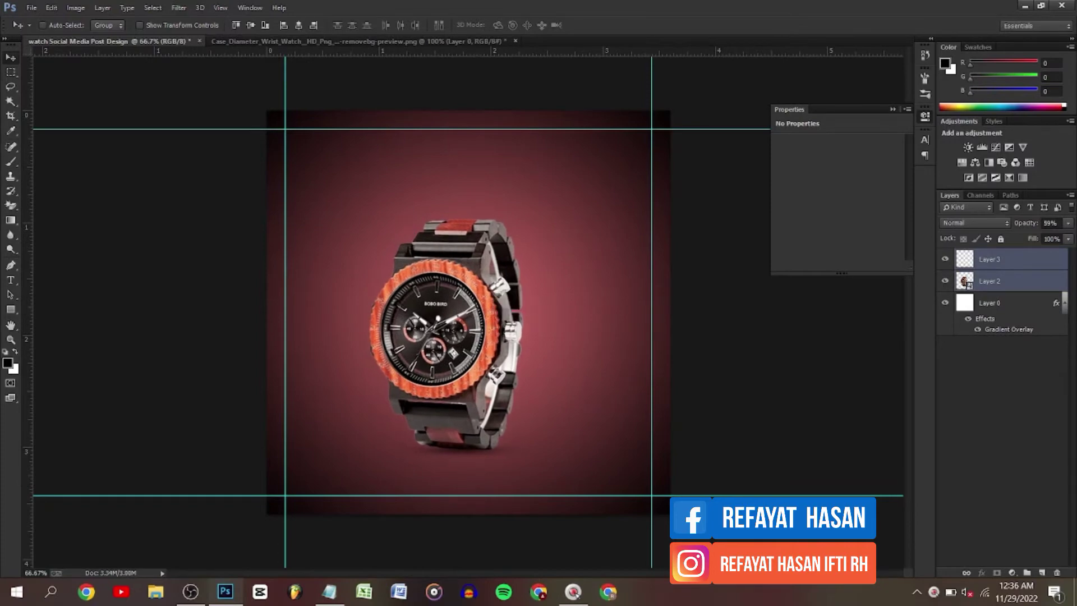
Step: Create one new empty layer above the shadow layer
{"action": "left_click", "coordinate": [1019, 259]}
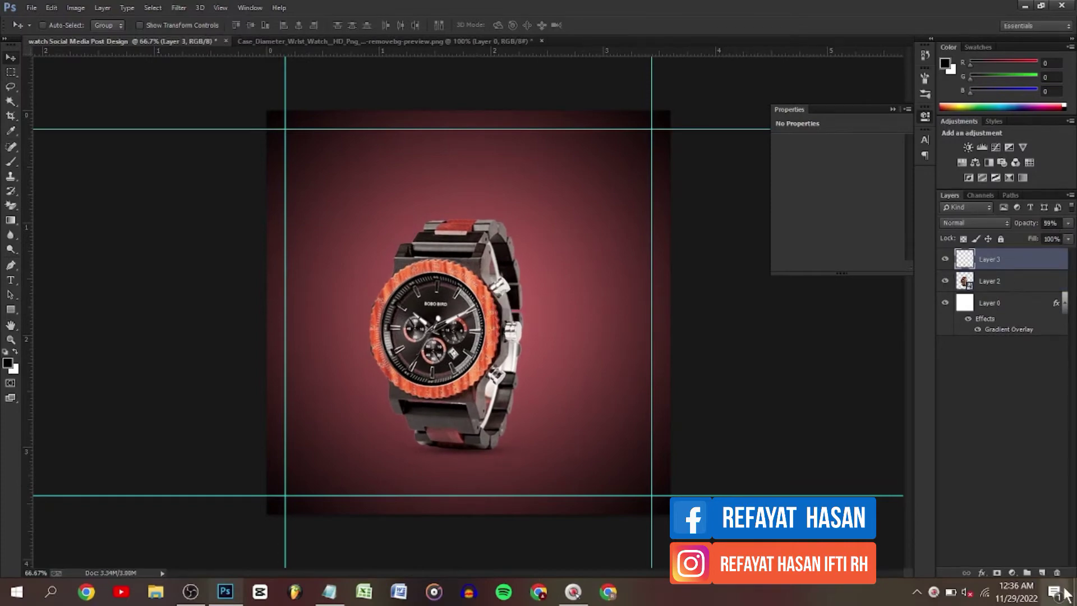
{"action": "left_click", "coordinate": [1047, 571]}
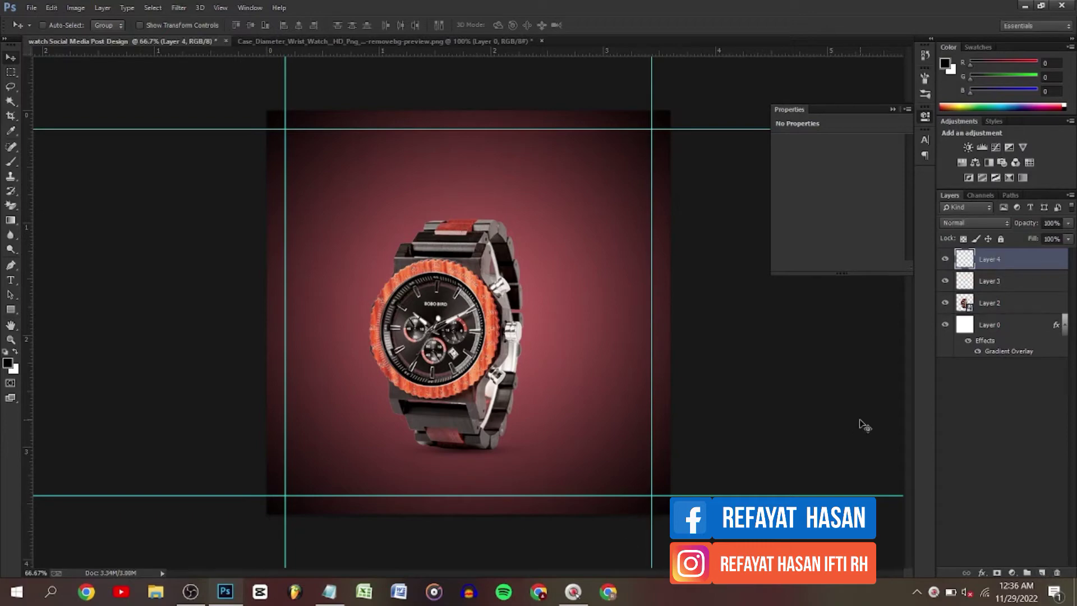
{"action": "key", "text": "ctrl+z"}
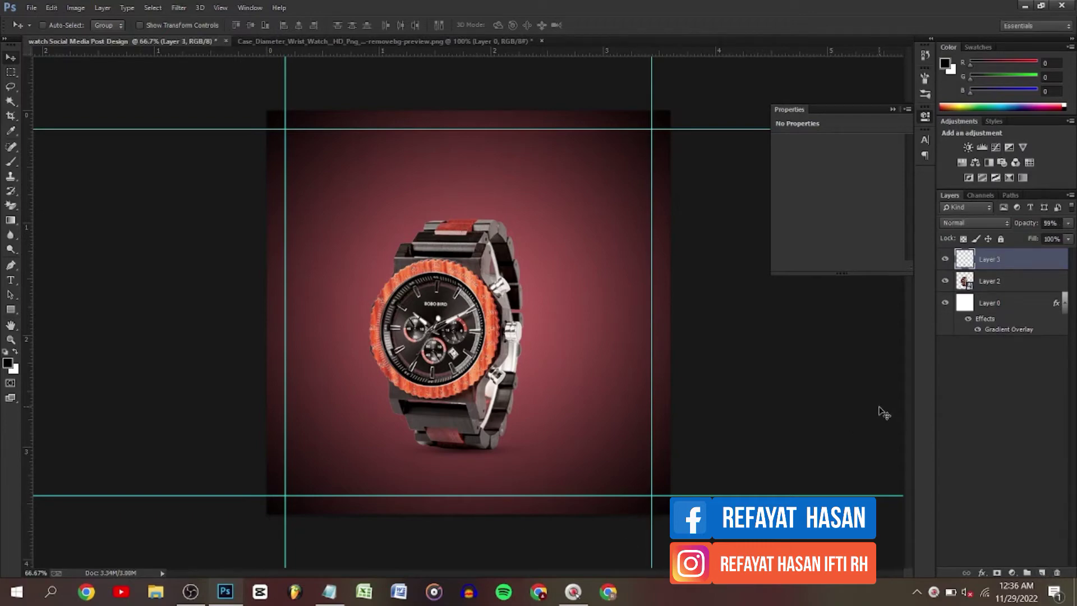
{"action": "left_click", "coordinate": [1042, 573]}
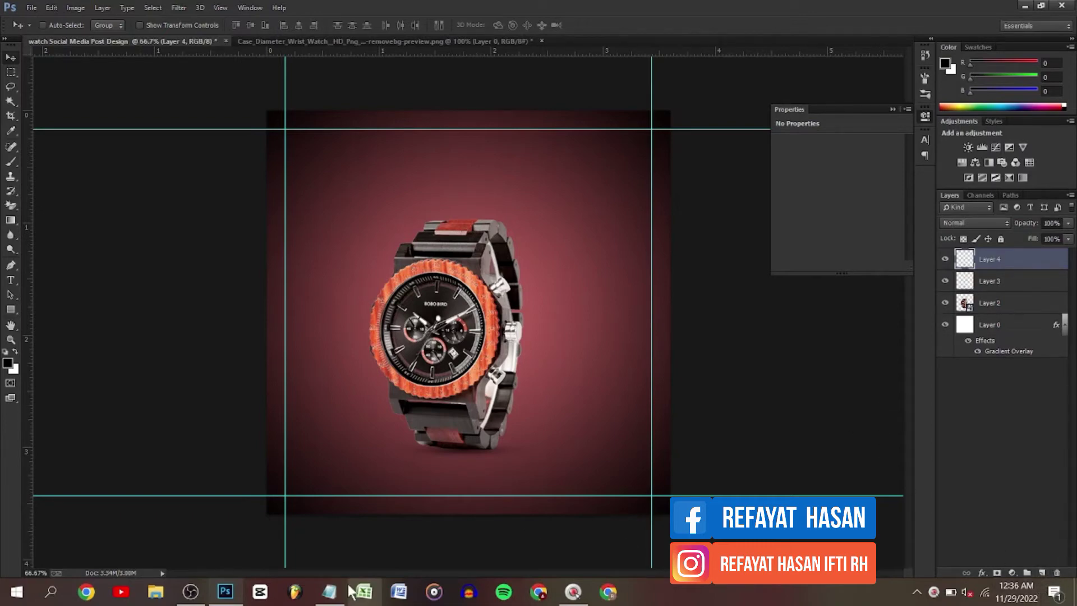
Step: Switch to Notepad, copy the line "New Arrival" from the design text file and return to Photoshop
{"action": "left_click", "coordinate": [329, 592]}
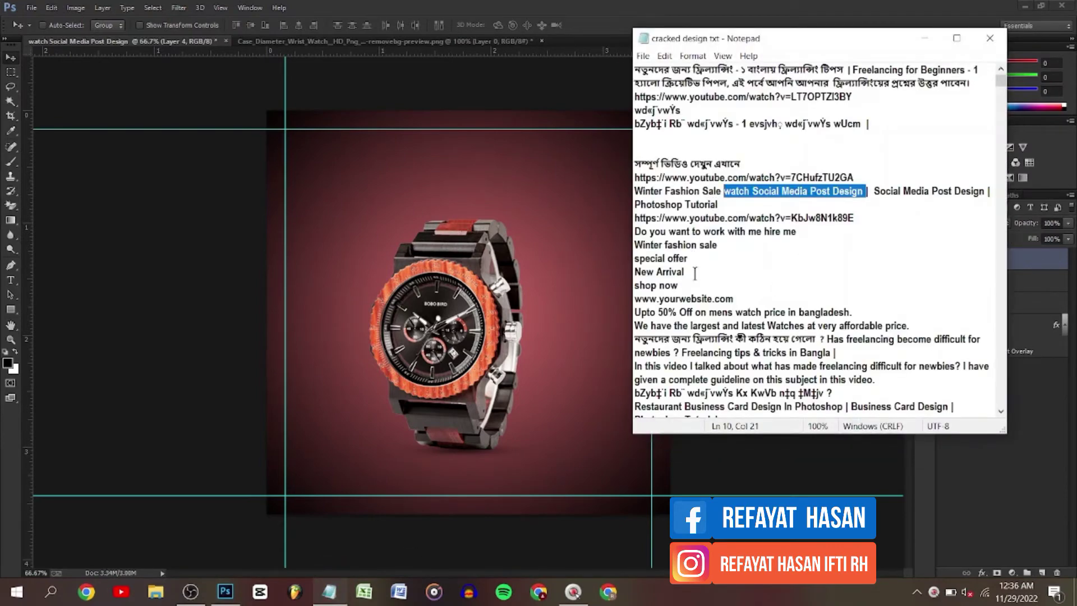
{"action": "left_click_drag", "start_coordinate": [696, 273], "coordinate": [622, 274]}
{"action": "right_click", "coordinate": [665, 274]}
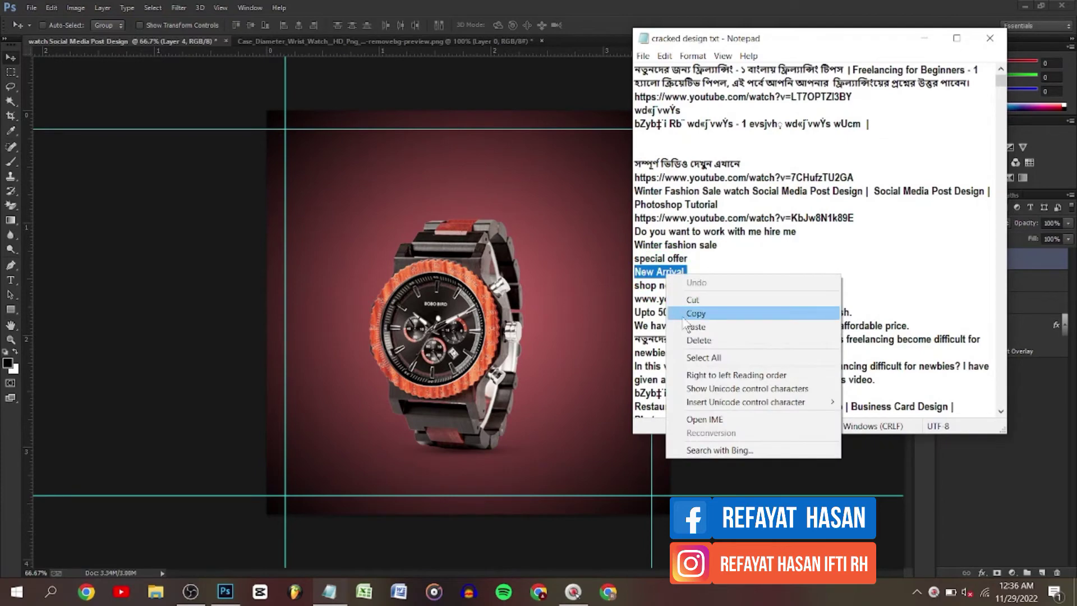
{"action": "left_click", "coordinate": [690, 313]}
{"action": "left_click", "coordinate": [925, 39]}
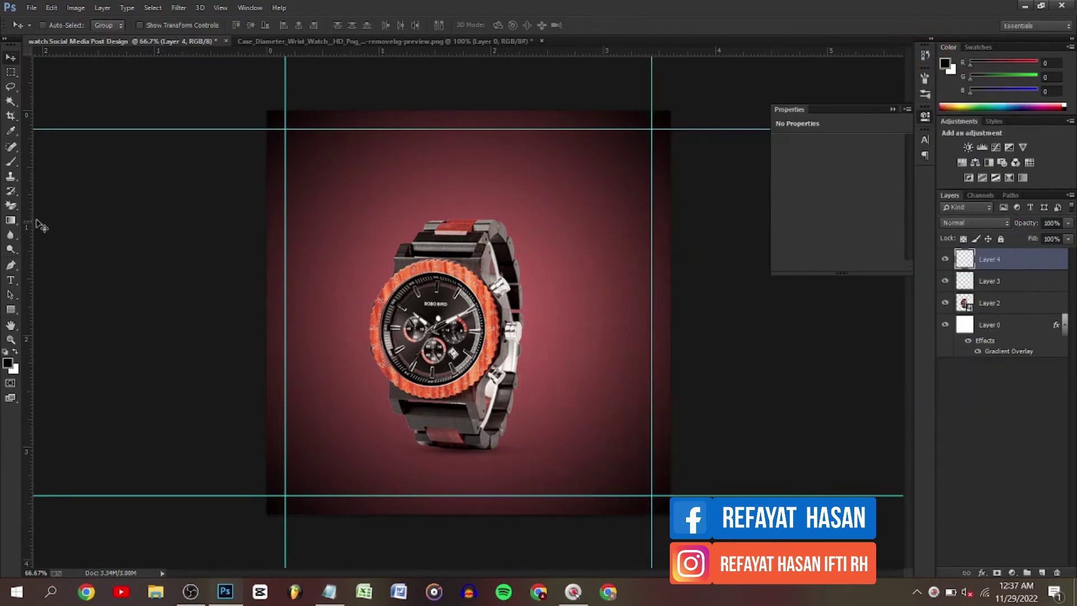
Step: Add the copied text "New Arrival" above the watch in Roboto Bold at 10 pt
{"action": "key", "text": "t"}
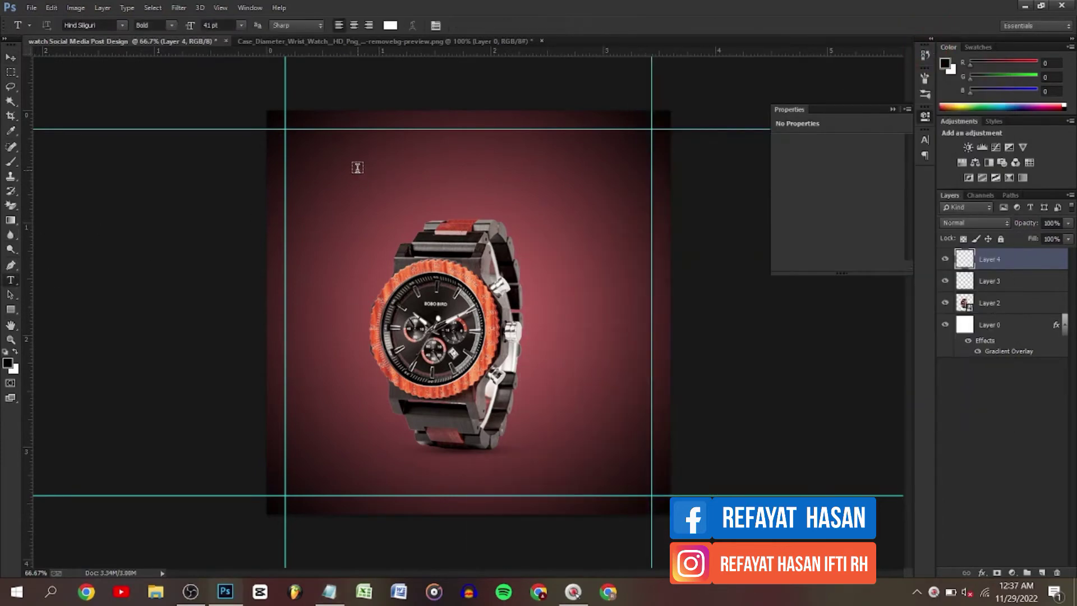
{"action": "left_click", "coordinate": [363, 174]}
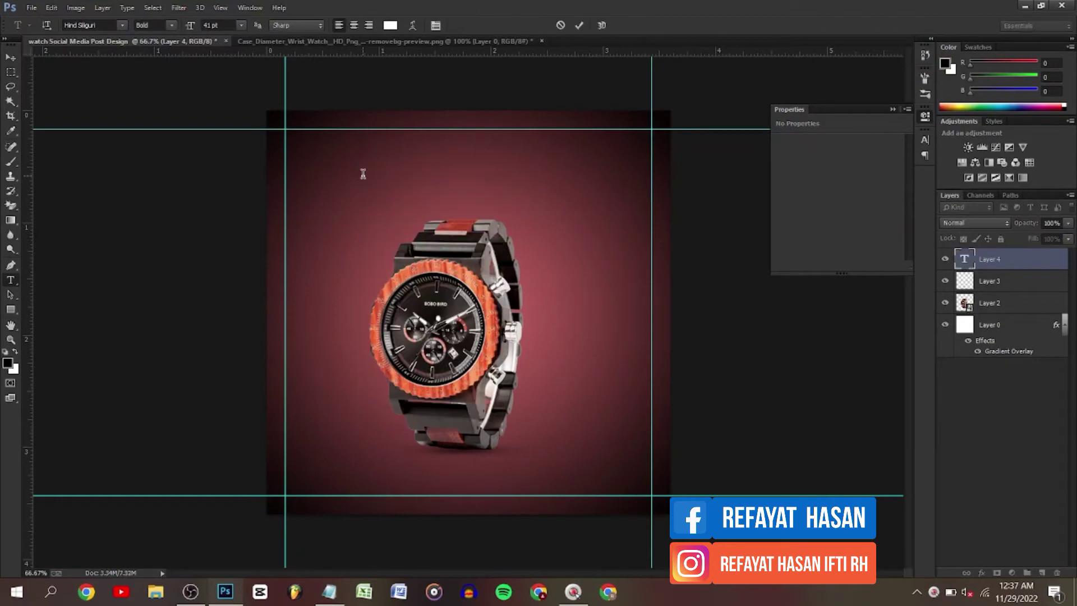
{"action": "left_click", "coordinate": [241, 25]}
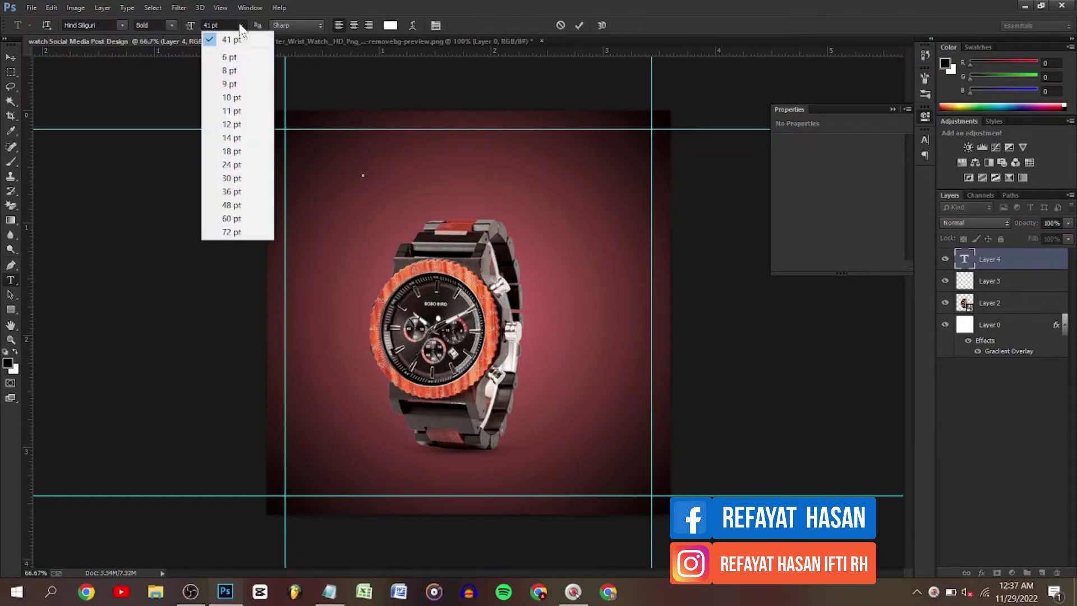
{"action": "left_click", "coordinate": [241, 94]}
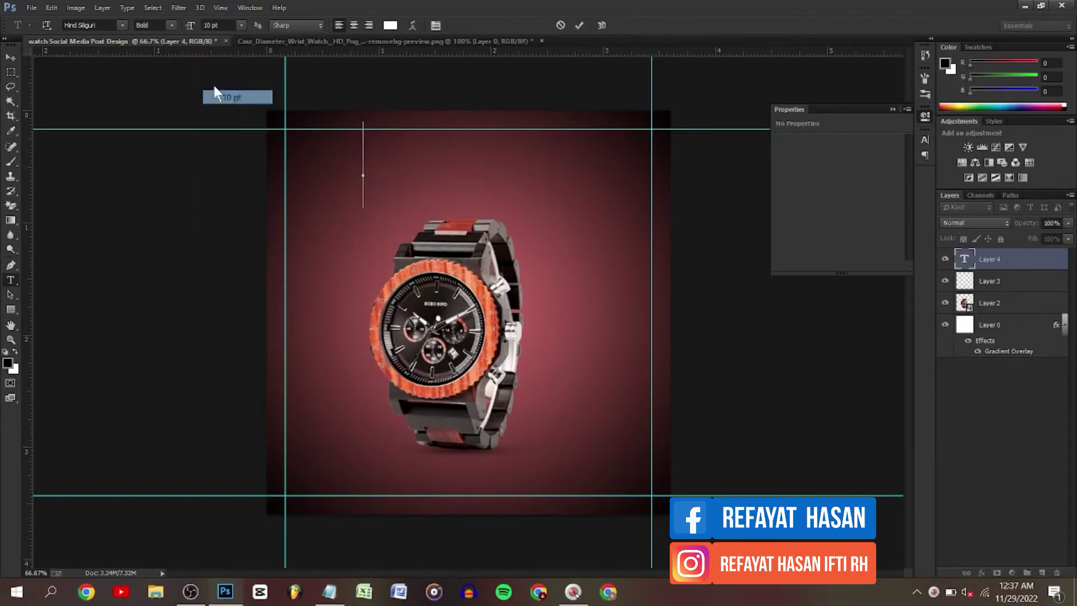
{"action": "left_click", "coordinate": [106, 21]}
{"action": "type", "text": "Roboto"}
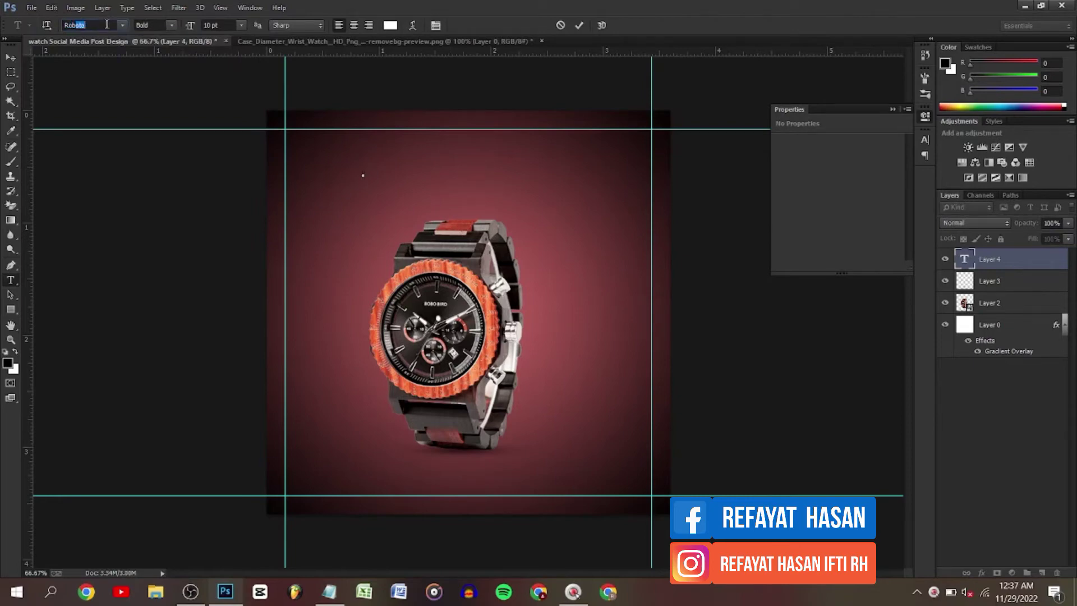
{"action": "left_click", "coordinate": [120, 25]}
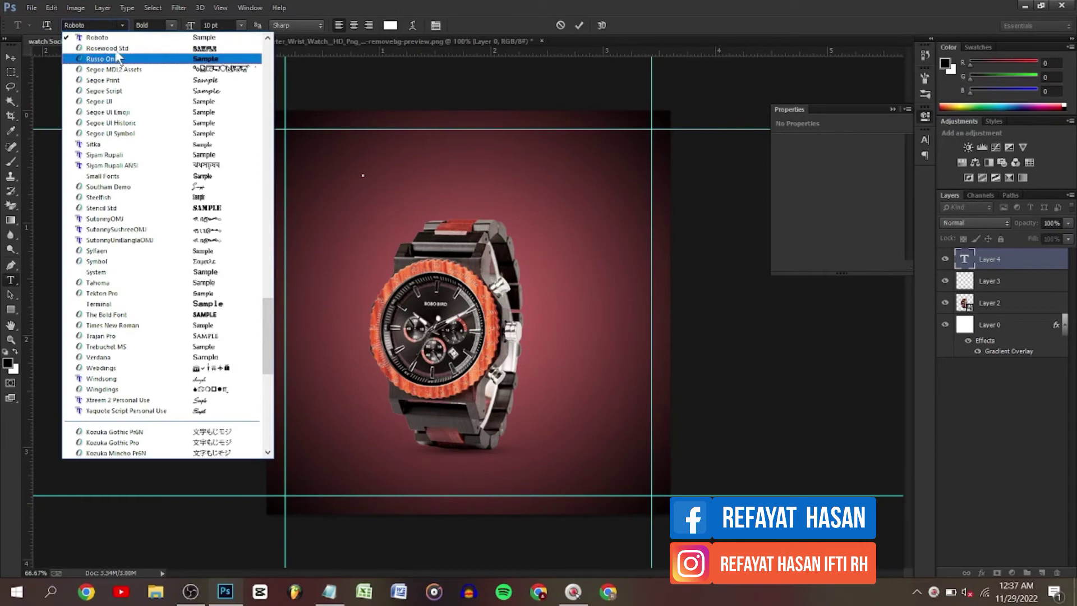
{"action": "left_click", "coordinate": [115, 41]}
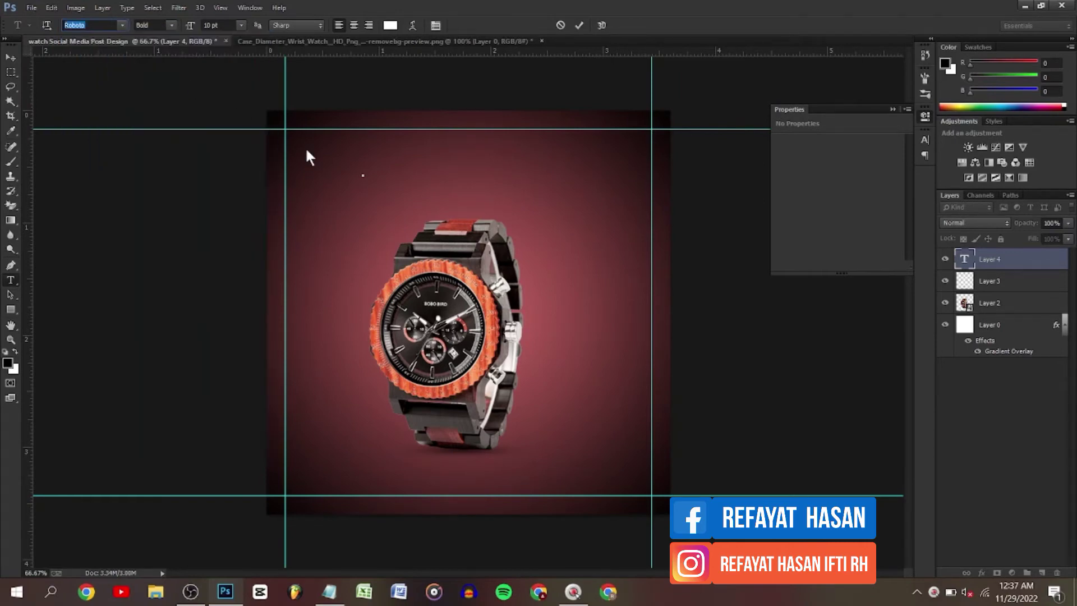
{"action": "right_click", "coordinate": [355, 175]}
{"action": "left_click", "coordinate": [385, 231]}
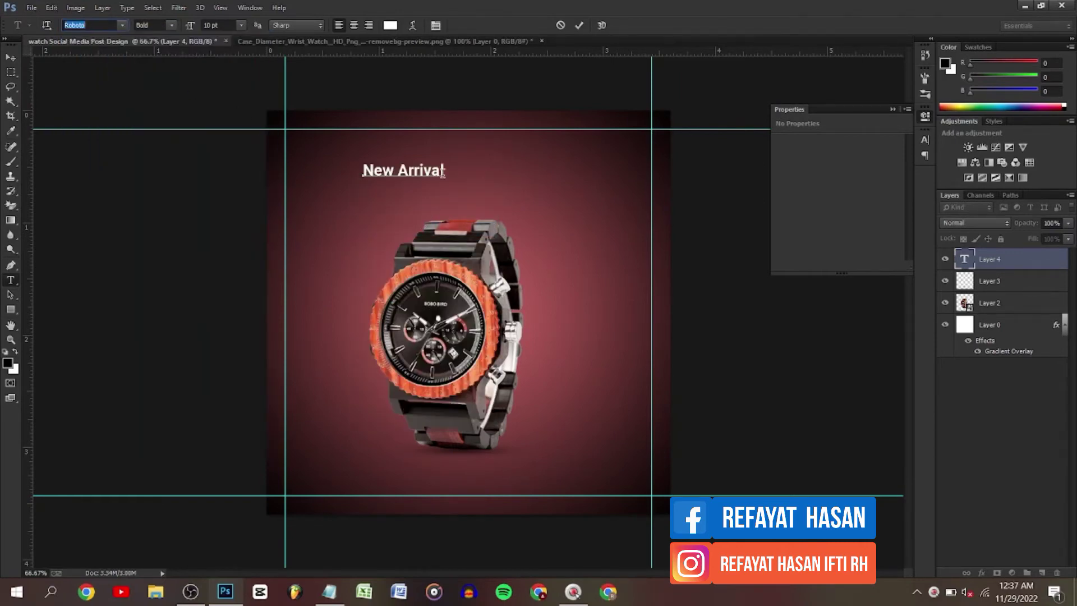
Step: Enlarge the "New Arrival" headline to 24 pt and move it up against the upper horizontal guide
{"action": "left_click_drag", "start_coordinate": [443, 173], "coordinate": [295, 173]}
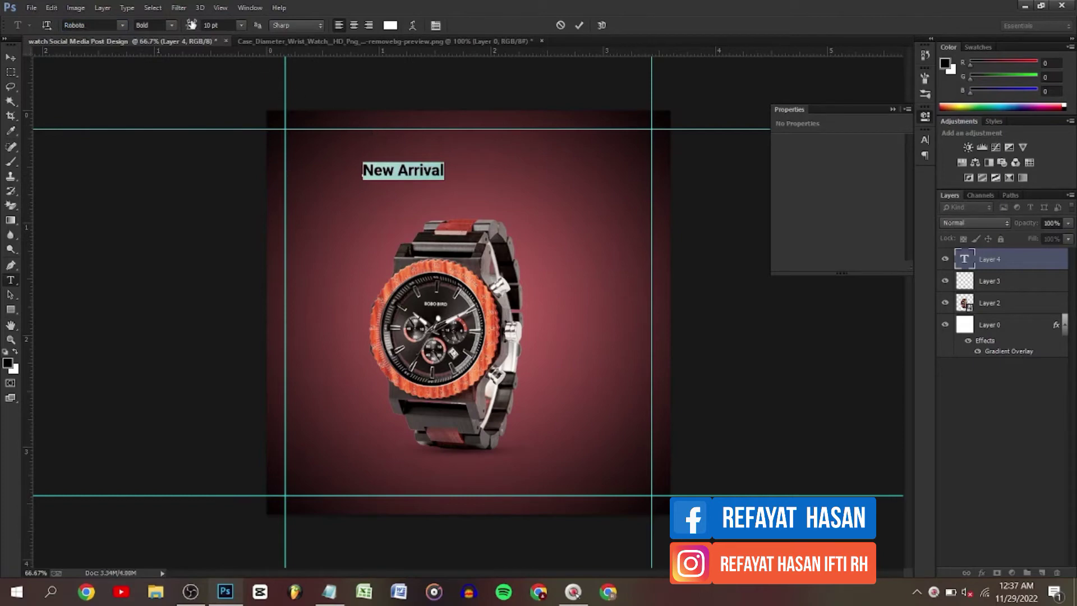
{"action": "left_click_drag", "start_coordinate": [189, 27], "coordinate": [198, 28]}
{"action": "left_click", "coordinate": [11, 56]}
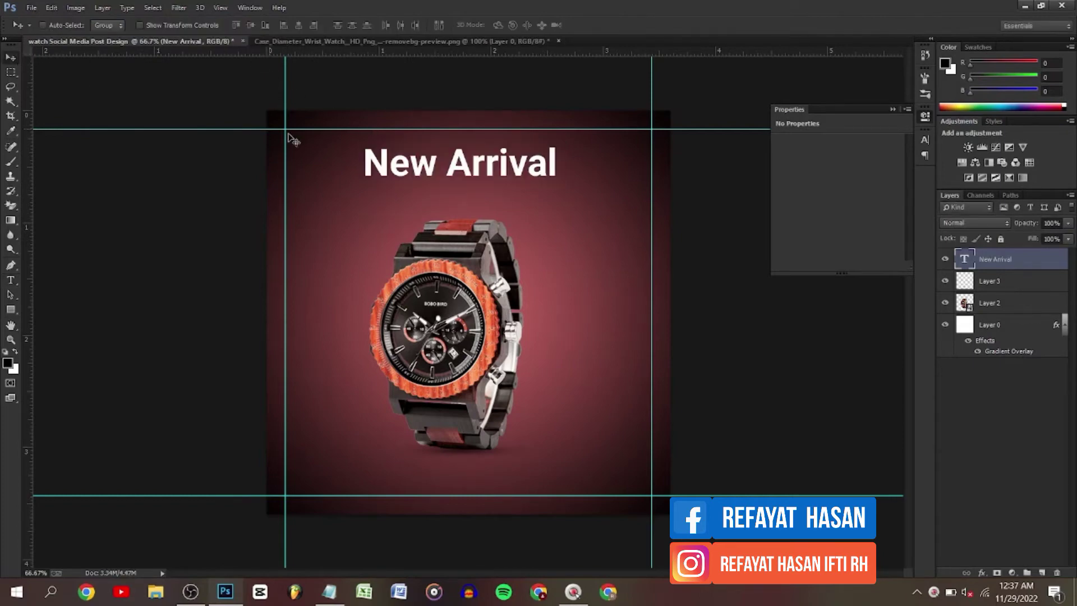
{"action": "left_click_drag", "start_coordinate": [393, 164], "coordinate": [396, 149]}
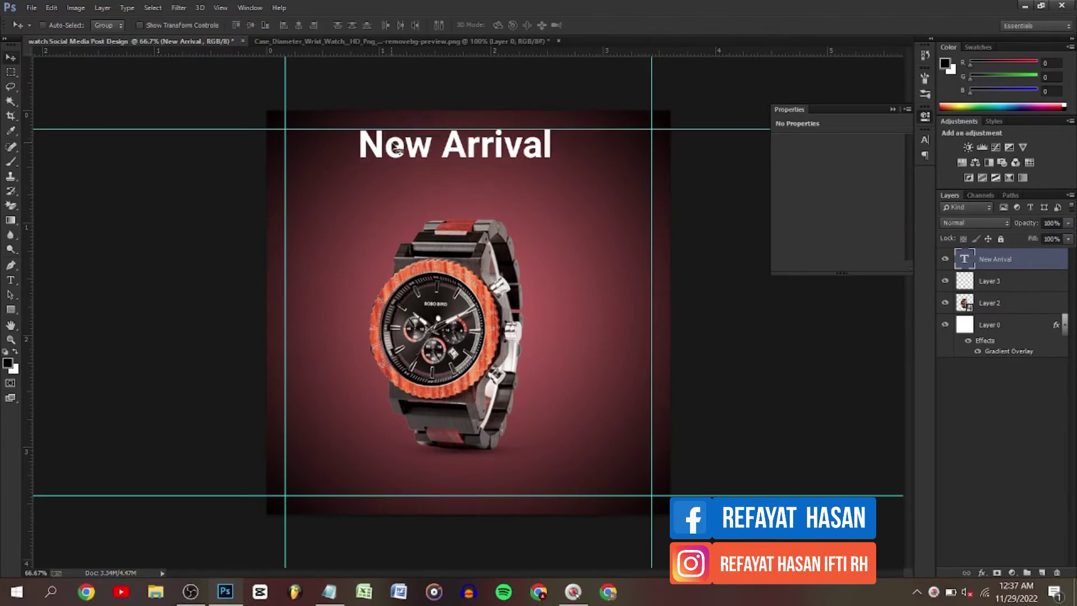
Step: Switch to Notepad, copy the line "special offer" from the design text file and return to Photoshop
{"action": "left_click", "coordinate": [337, 600]}
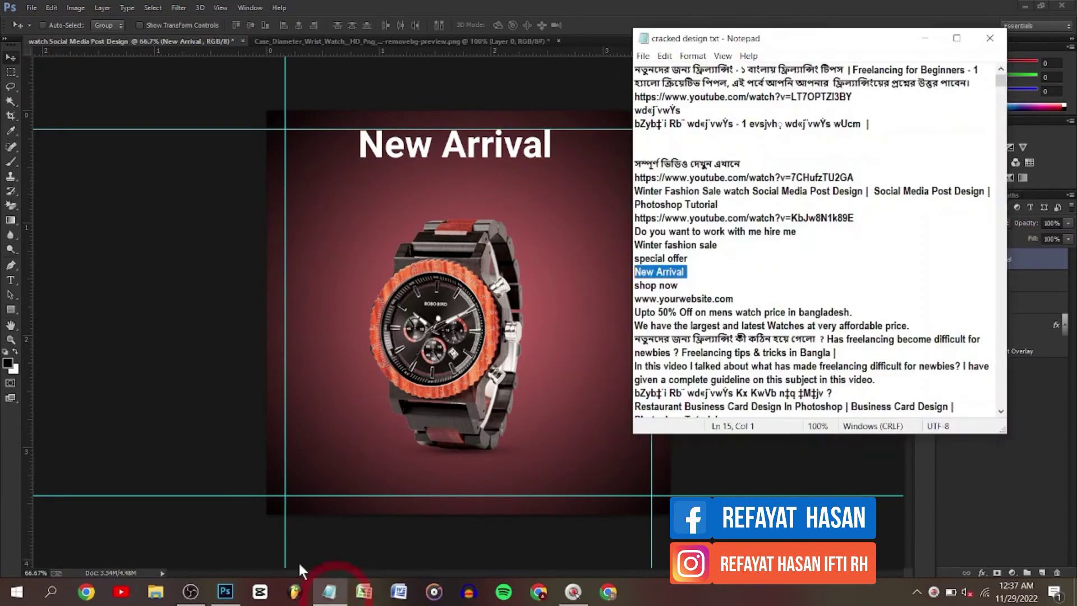
{"action": "left_click_drag", "start_coordinate": [688, 258], "coordinate": [623, 262]}
{"action": "left_click", "coordinate": [623, 261]}
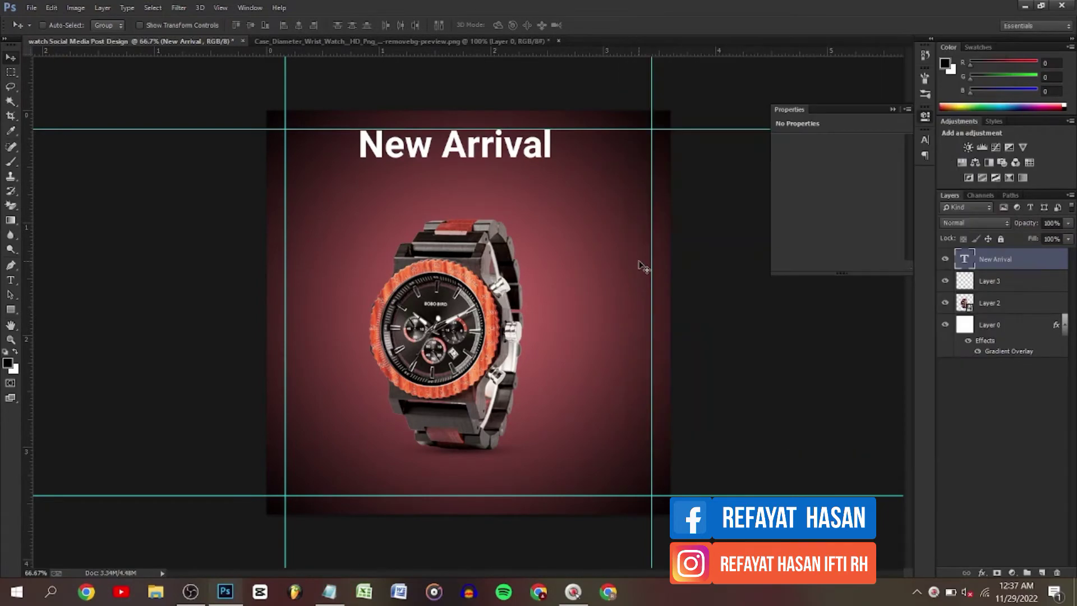
{"action": "left_click", "coordinate": [339, 596]}
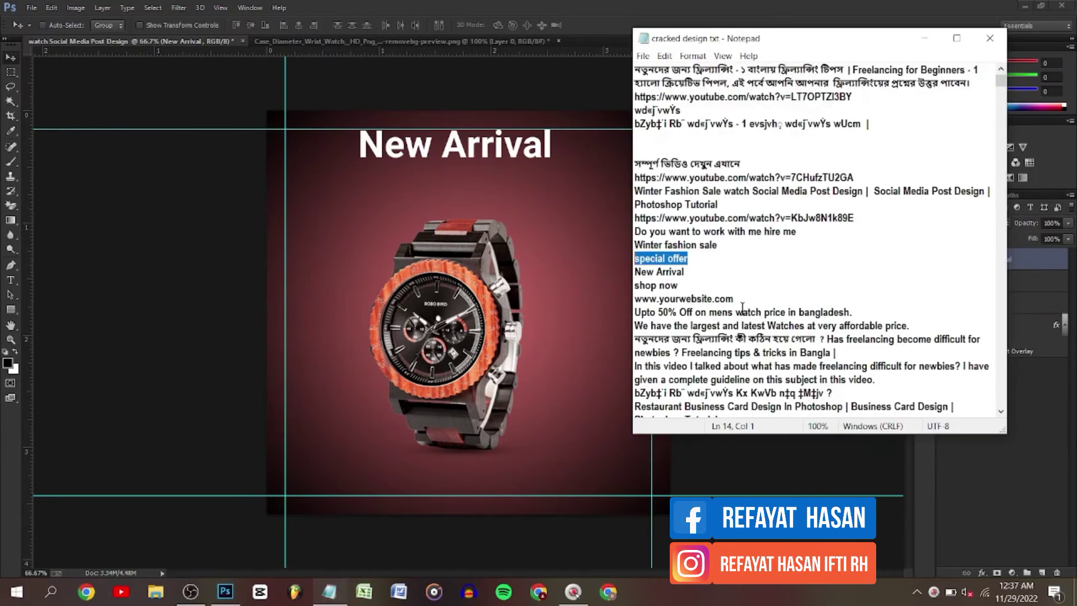
{"action": "right_click", "coordinate": [662, 261]}
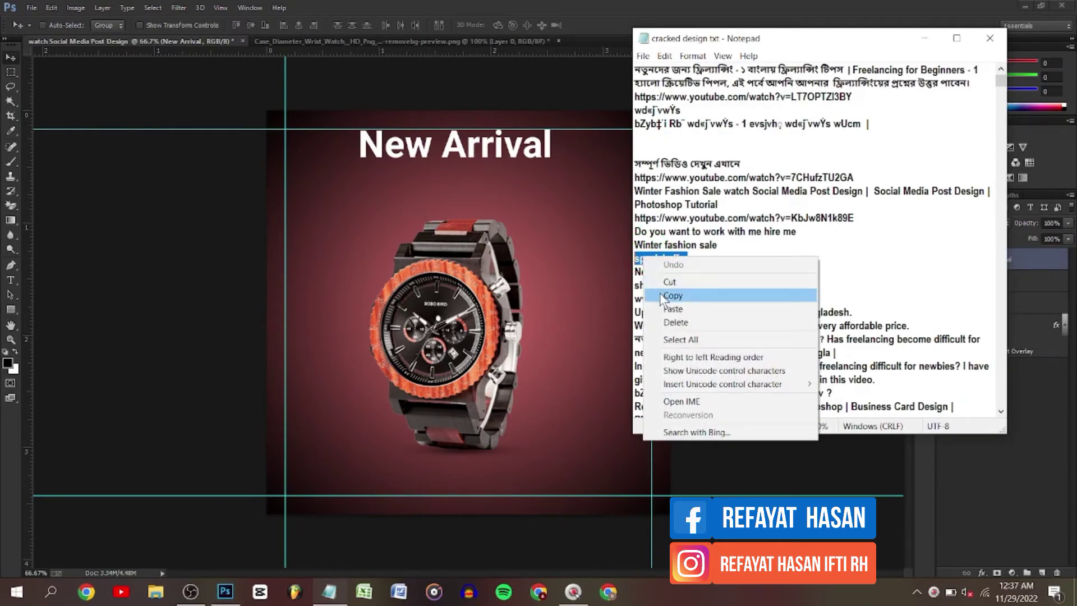
{"action": "left_click", "coordinate": [668, 293]}
{"action": "left_click", "coordinate": [924, 38]}
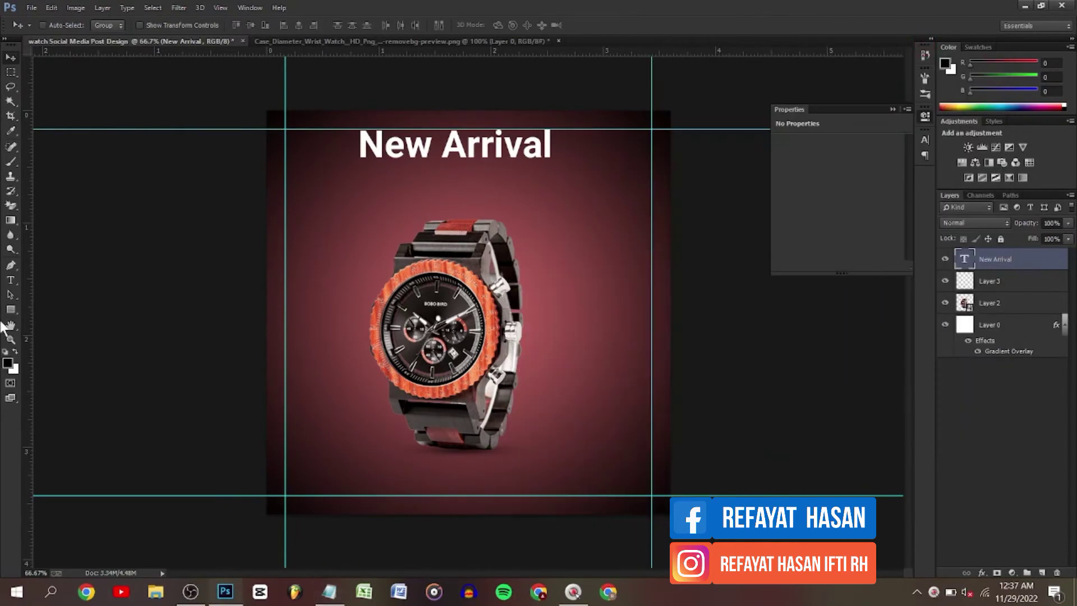
Step: Add the copied text "special offer" as a separate text layer below the headline and set its size to 15 pt
{"action": "left_click", "coordinate": [10, 280]}
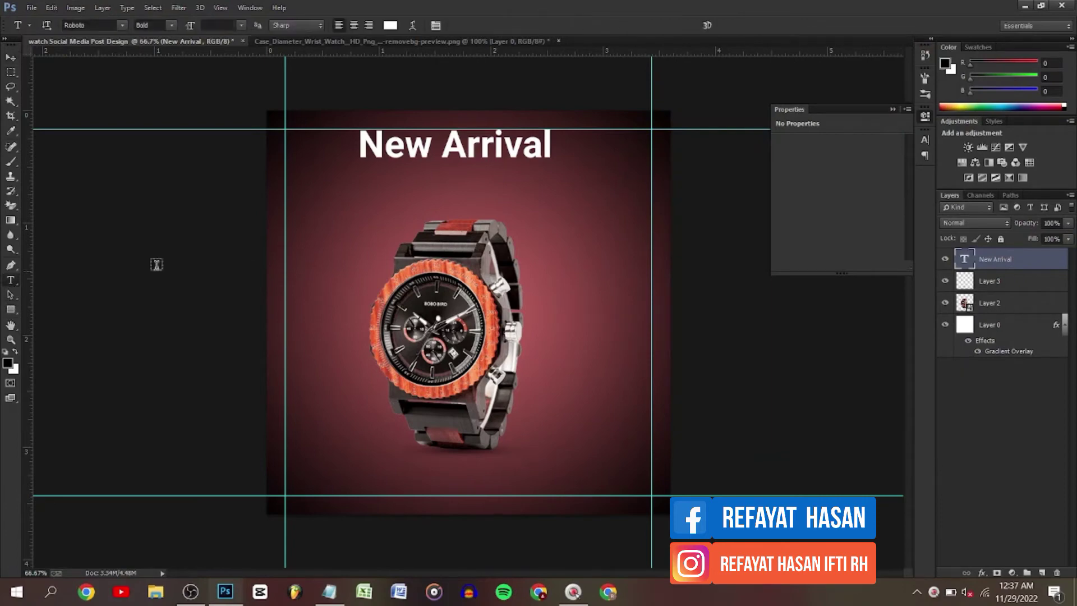
{"action": "left_click", "coordinate": [373, 197]}
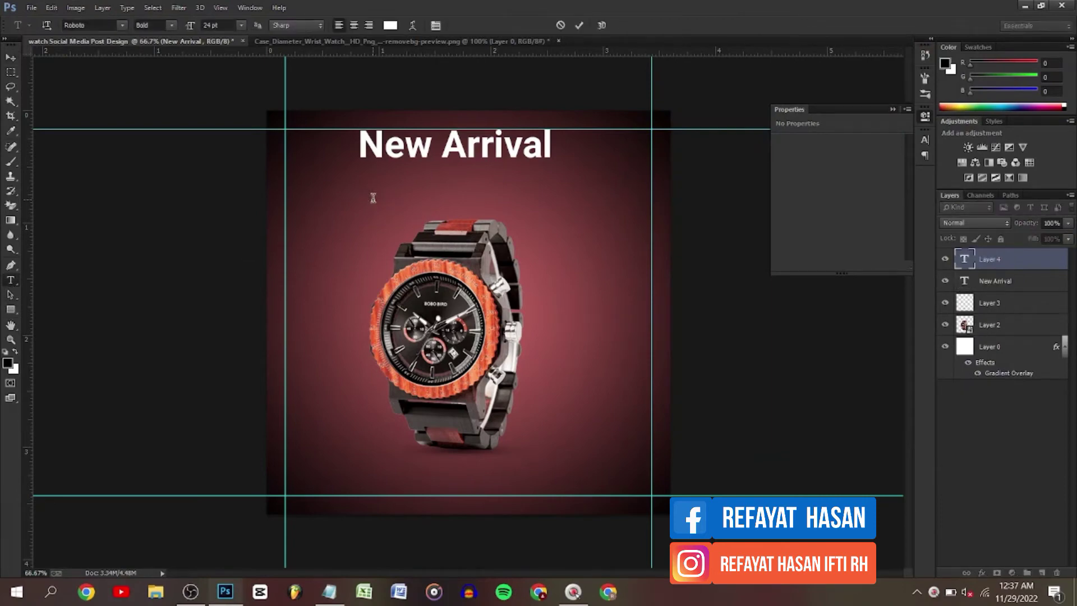
{"action": "right_click", "coordinate": [373, 197]}
{"action": "left_click", "coordinate": [393, 250]}
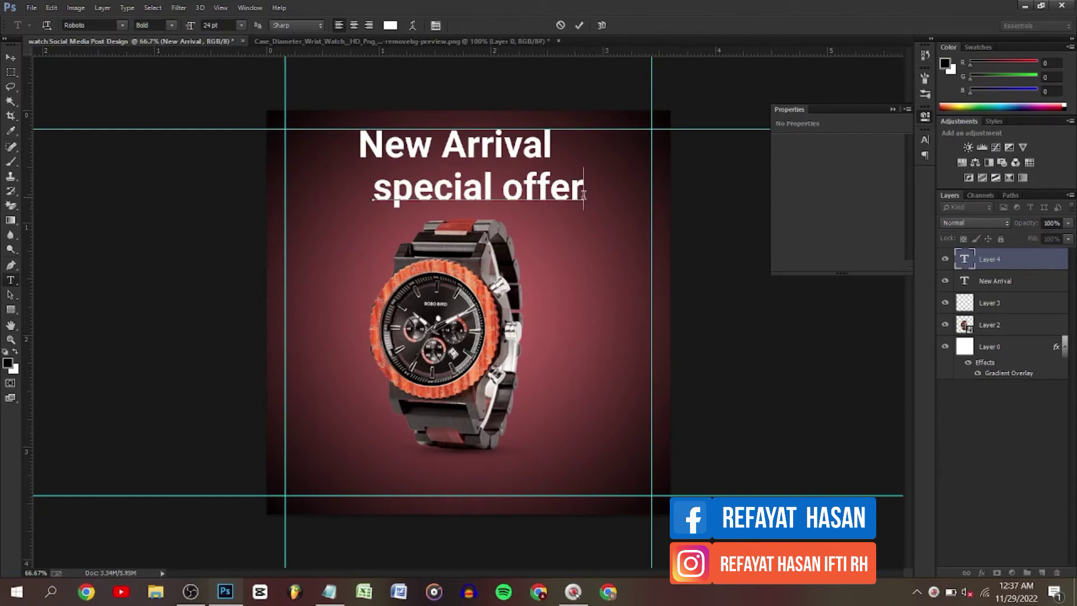
{"action": "left_click_drag", "start_coordinate": [584, 195], "coordinate": [368, 155]}
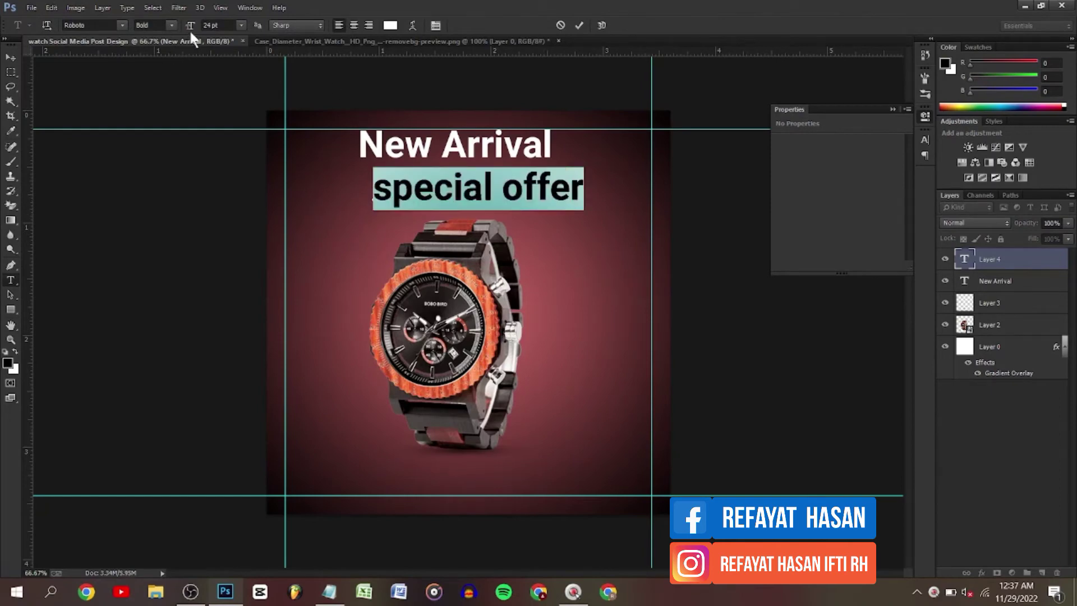
{"action": "left_click_drag", "start_coordinate": [191, 30], "coordinate": [187, 31]}
{"action": "left_click", "coordinate": [11, 57]}
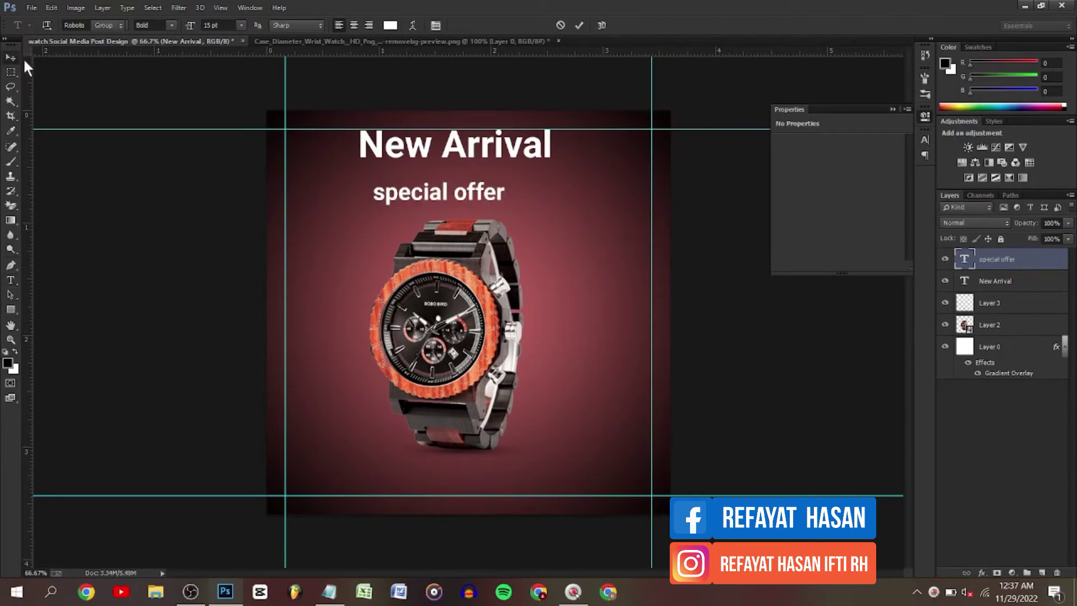
Step: Move the "special offer" text close beneath the headline and nudge it slightly down and left
{"action": "left_click_drag", "start_coordinate": [379, 188], "coordinate": [428, 175]}
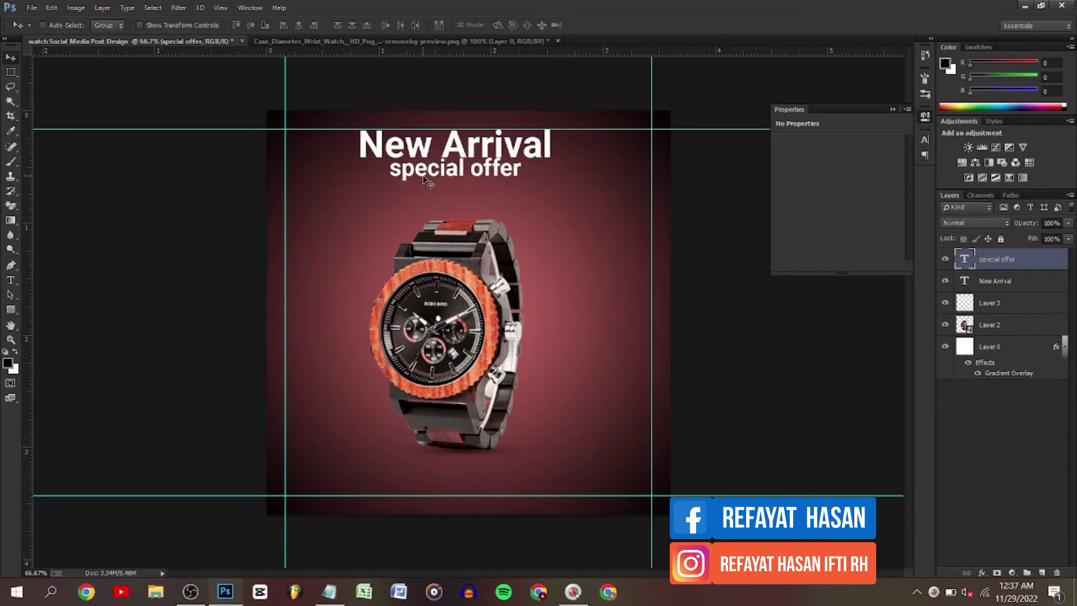
{"action": "key", "text": "Down"}
{"action": "key", "text": "Down"}
{"action": "key", "text": "Down"}
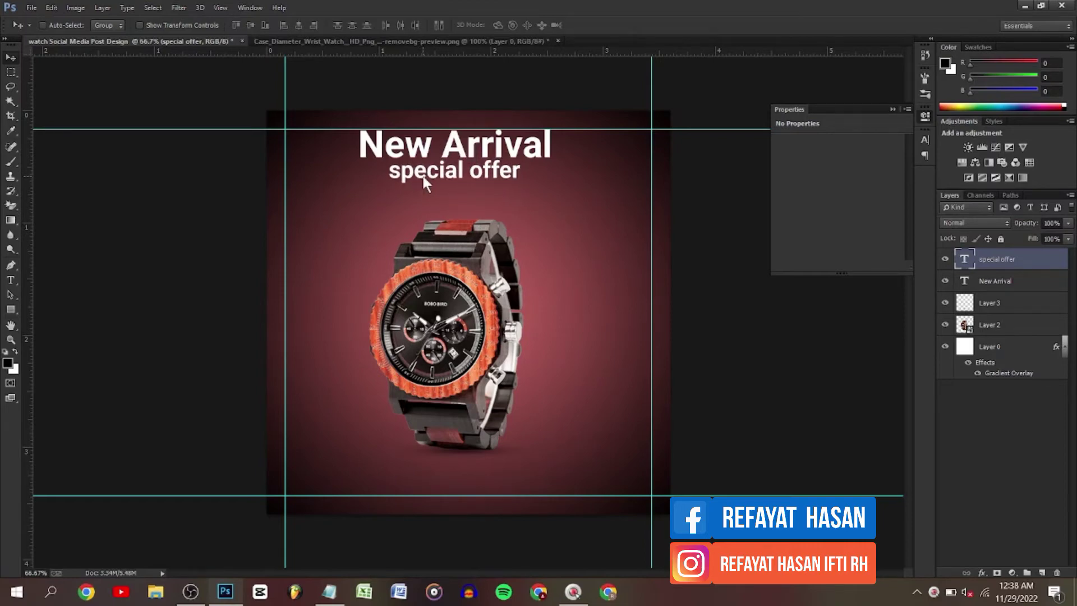
{"action": "key", "text": "Down"}
{"action": "key", "text": "Down"}
{"action": "key", "text": "Down"}
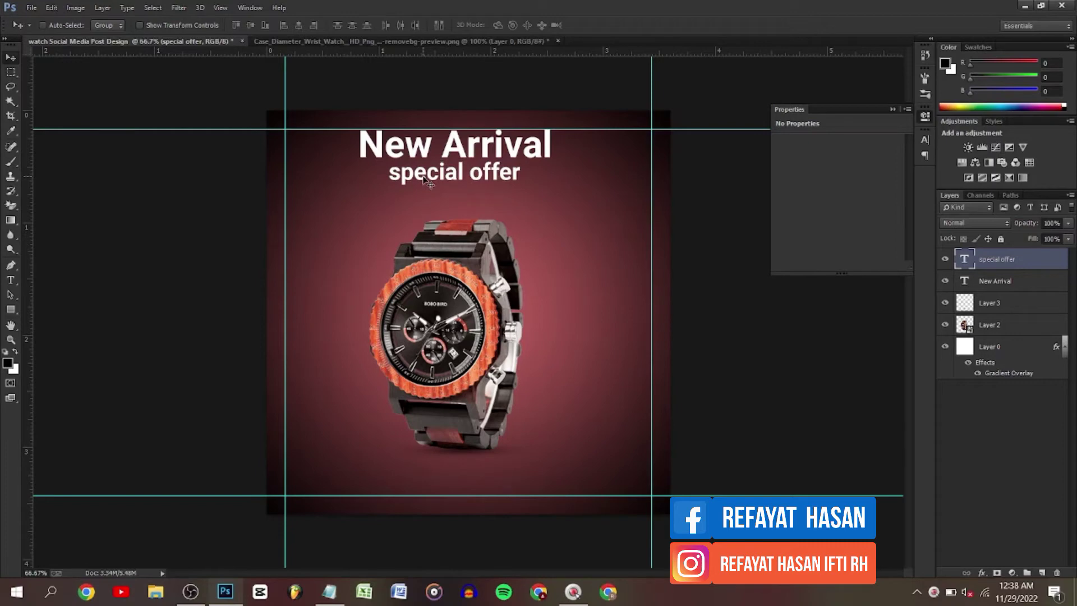
{"action": "key", "text": "Left"}
{"action": "key", "text": "Left"}
{"action": "key", "text": "Left"}
{"action": "key", "text": "Left"}
{"action": "key", "text": "Left"}
{"action": "key", "text": "Left"}
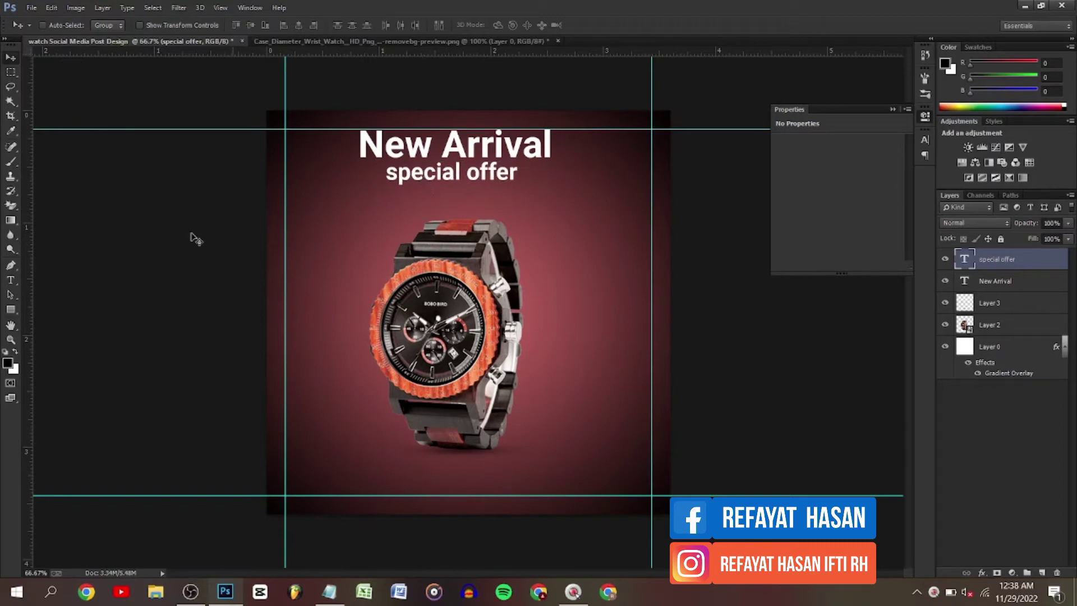
Step: Change the font style of the "special offer" text to Regular and commit the edit
{"action": "left_click", "coordinate": [9, 281]}
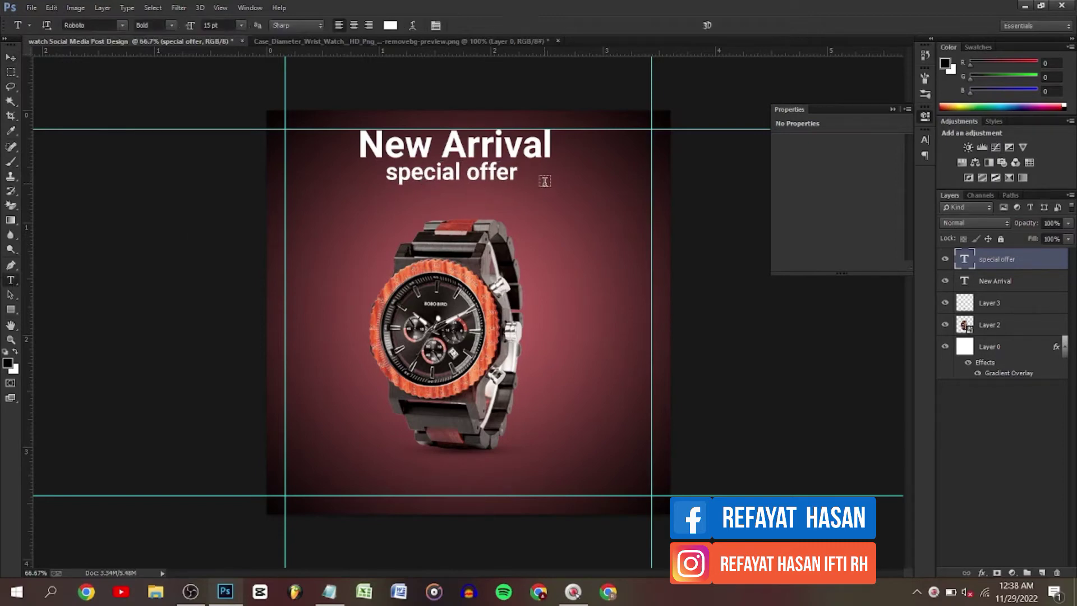
{"action": "left_click_drag", "start_coordinate": [514, 176], "coordinate": [317, 184]}
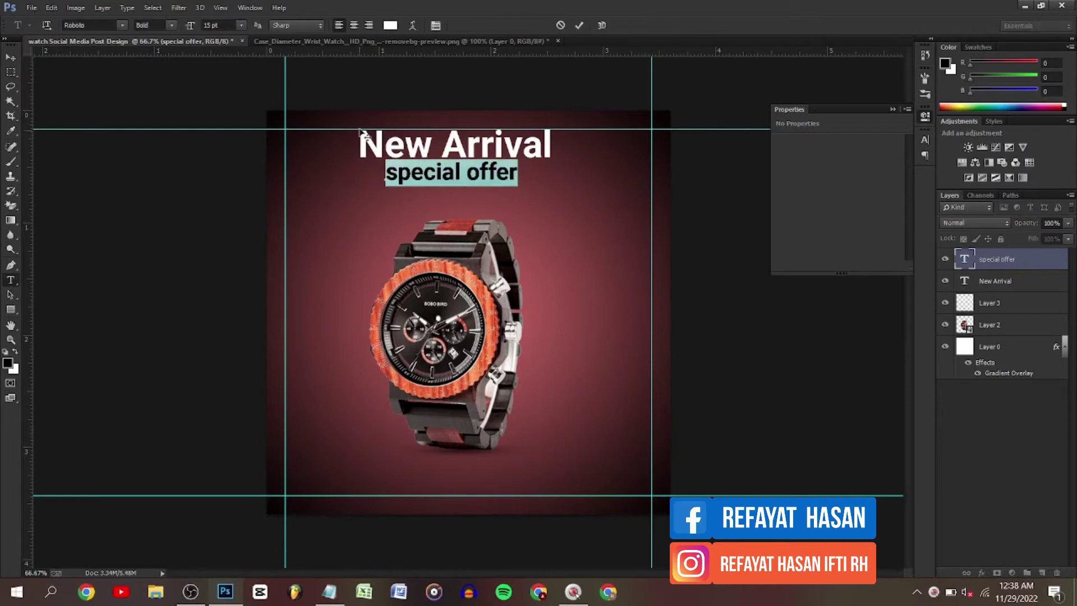
{"action": "left_click", "coordinate": [173, 26]}
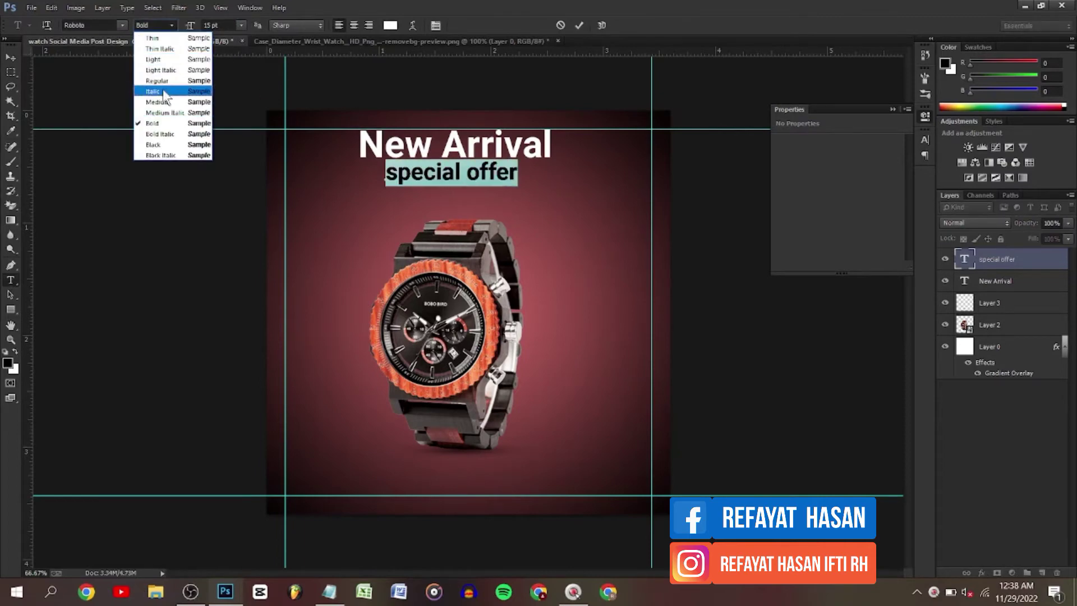
{"action": "left_click", "coordinate": [168, 82]}
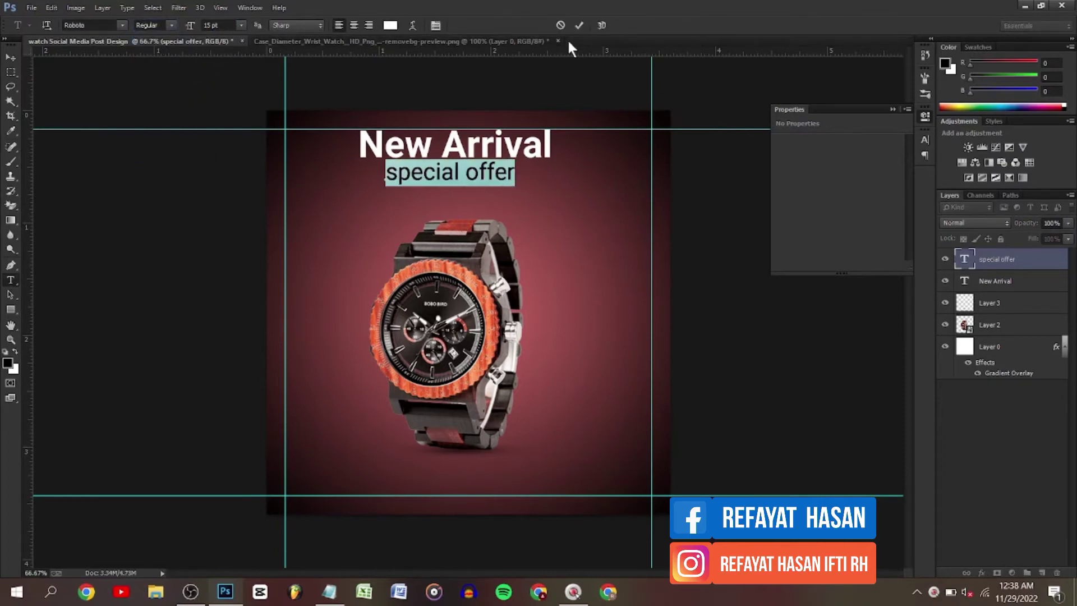
{"action": "left_click", "coordinate": [578, 25]}
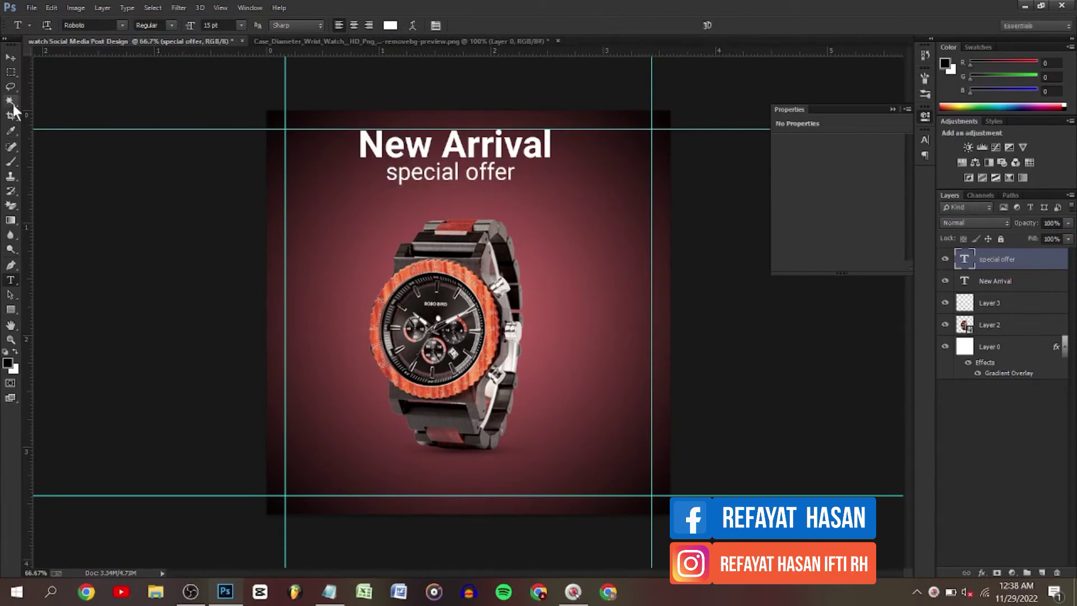
Step: Nudge the "special offer" line a little further down from the headline and slightly left
{"action": "left_click", "coordinate": [12, 63]}
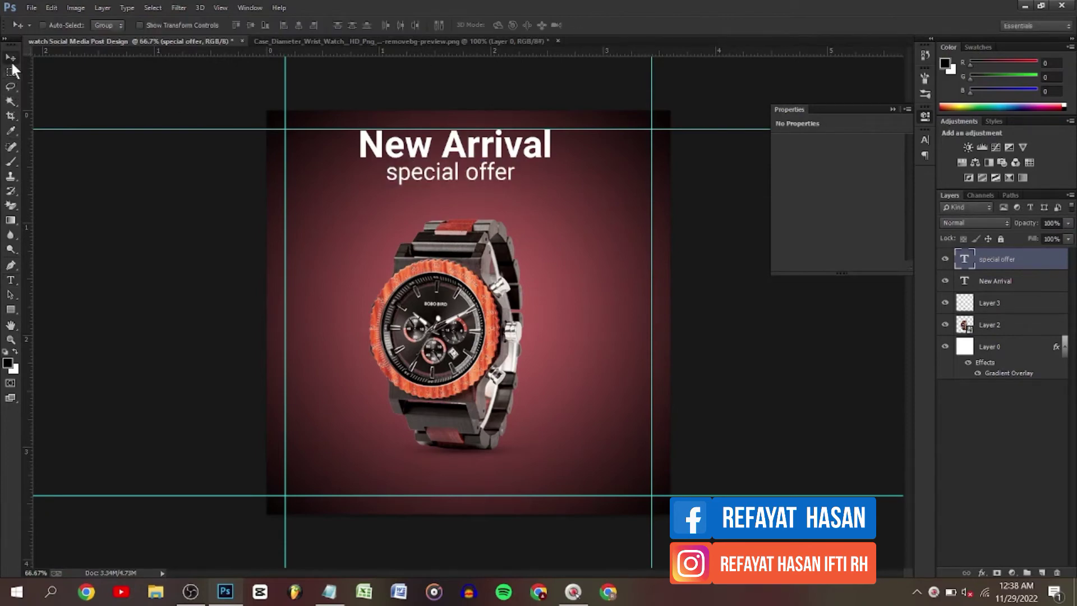
{"action": "key", "text": "Down"}
{"action": "key", "text": "Down"}
{"action": "key", "text": "Down"}
{"action": "key", "text": "Down"}
{"action": "key", "text": "Down"}
{"action": "key", "text": "Down"}
{"action": "key", "text": "Down"}
{"action": "key", "text": "Left"}
{"action": "key", "text": "Left"}
{"action": "key", "text": "Left"}
{"action": "key", "text": "Left"}
{"action": "key", "text": "Left"}
{"action": "key", "text": "Left"}
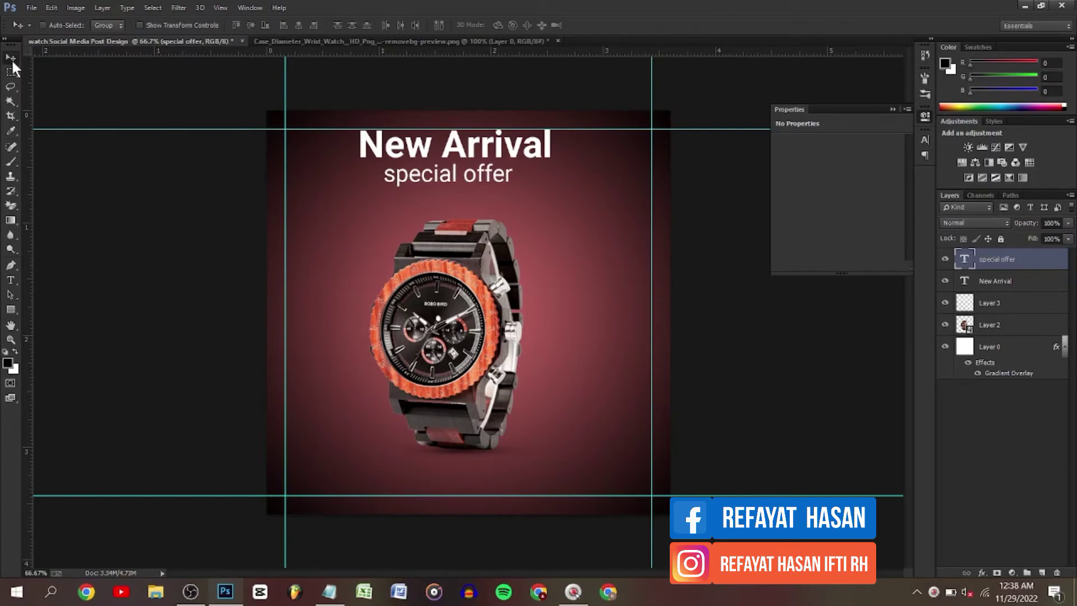
Step: Center the "New Arrival" and "special offer" text layers horizontally on the canvas, then select only the "special offer" layer
{"action": "left_click", "coordinate": [1019, 283], "text": "shift"}
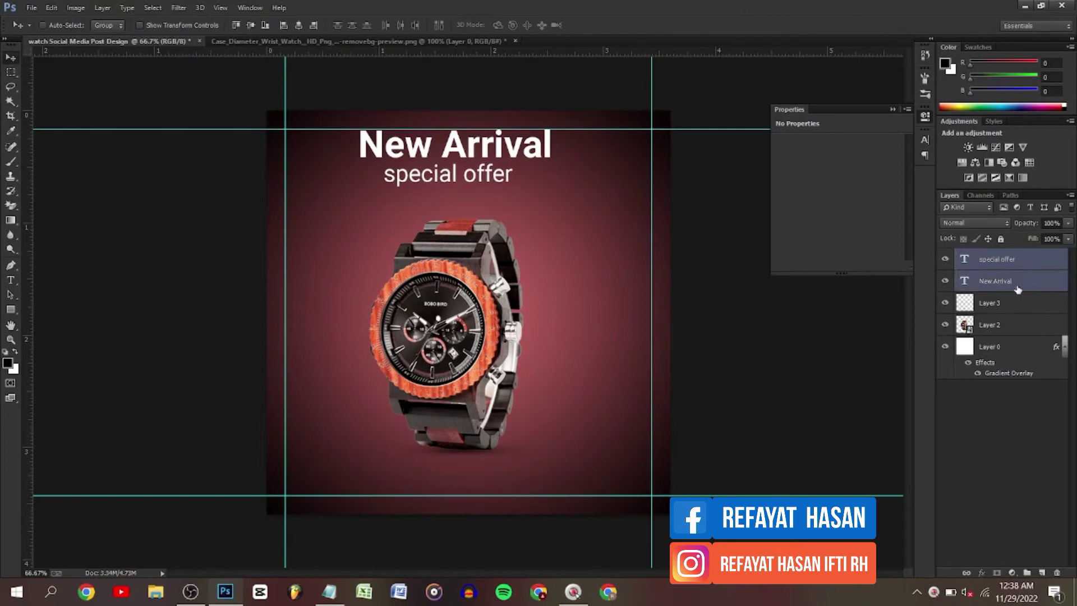
{"action": "key", "text": "ctrl+a"}
{"action": "left_click", "coordinate": [297, 24]}
{"action": "key", "text": "ctrl+d"}
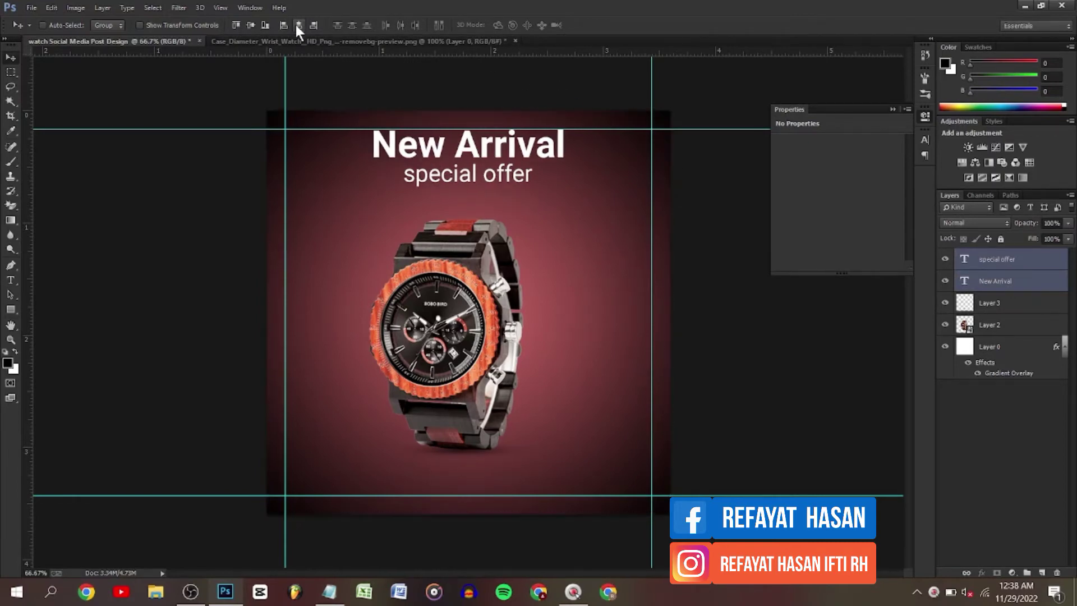
{"action": "left_click", "coordinate": [991, 262]}
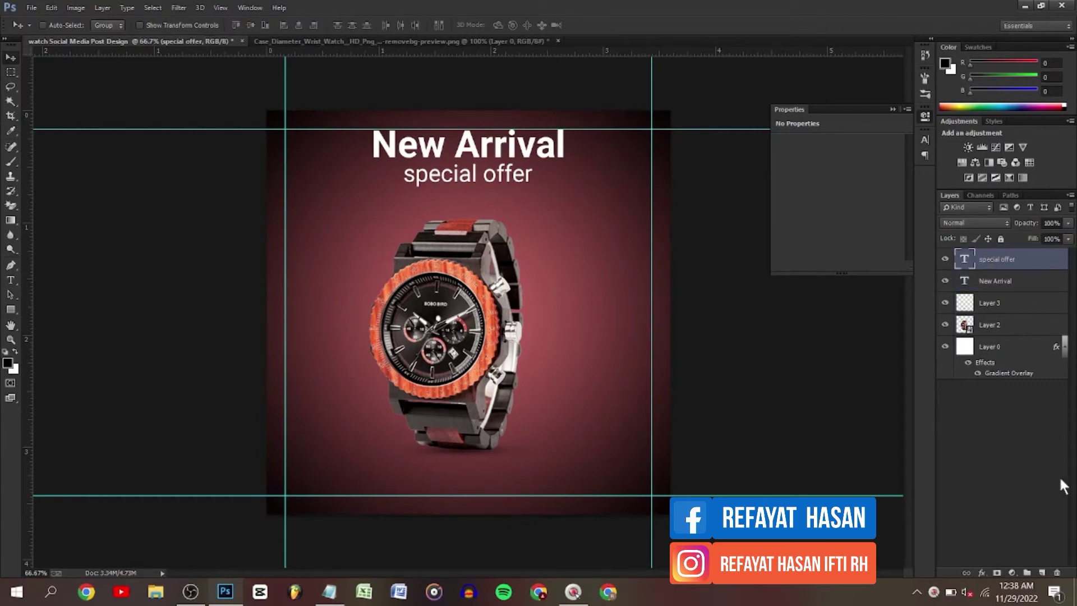
Step: Add a new layer and copy the two-line tagline starting "Upto 50% Off on mens watch price in bangladesh." from the Notepad file
{"action": "left_click", "coordinate": [1042, 573]}
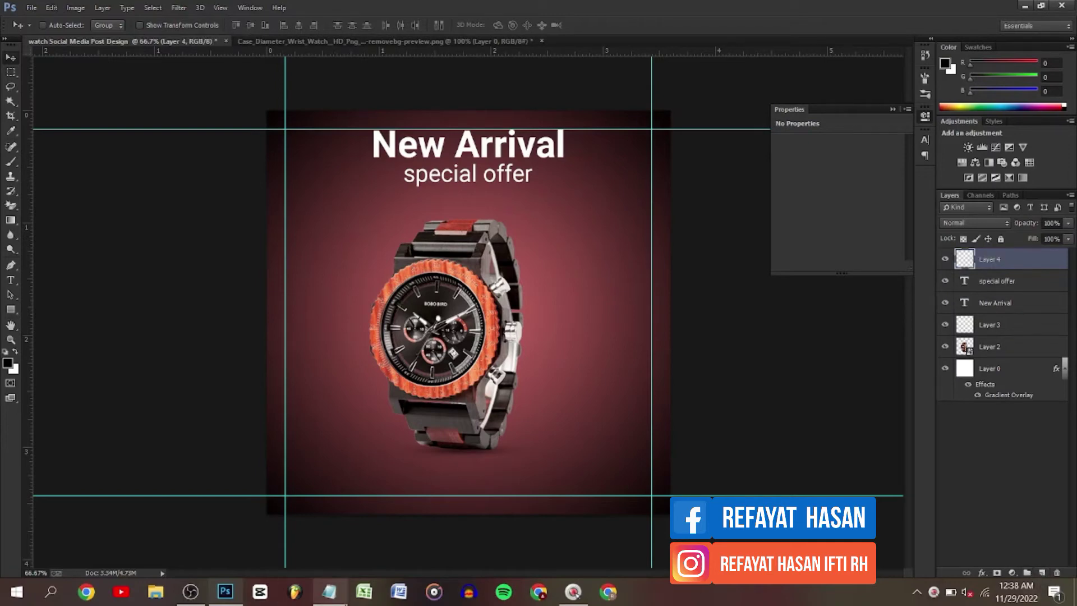
{"action": "left_click", "coordinate": [330, 592]}
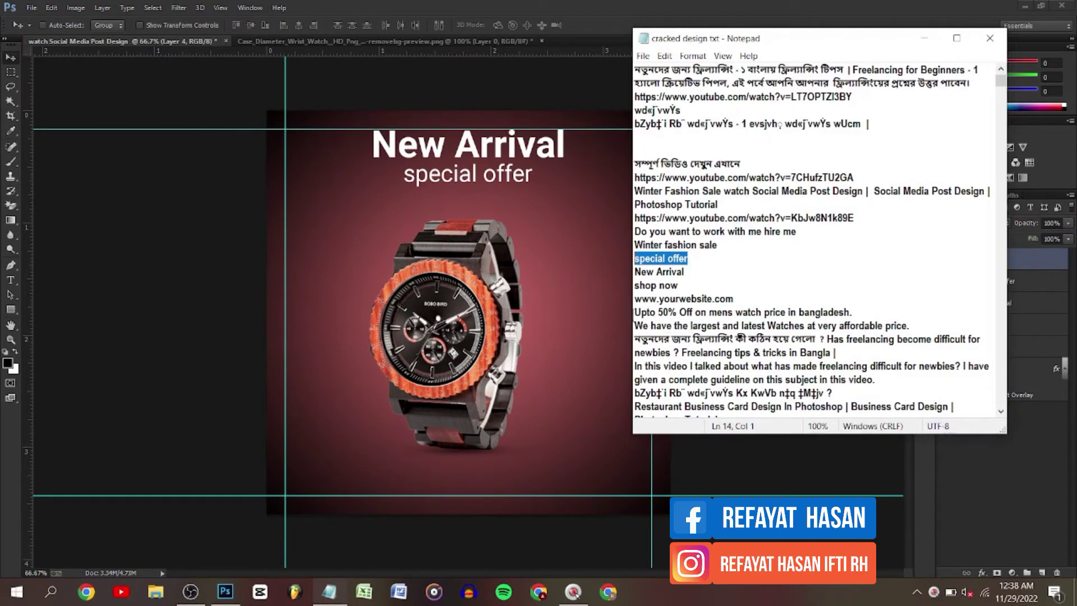
{"action": "mouse_move", "coordinate": [637, 313]}
{"action": "left_mouse_down"}
{"action": "mouse_move", "coordinate": [923, 323]}
{"action": "mouse_move", "coordinate": [635, 313]}
{"action": "left_mouse_up"}
{"action": "left_click", "coordinate": [634, 312]}
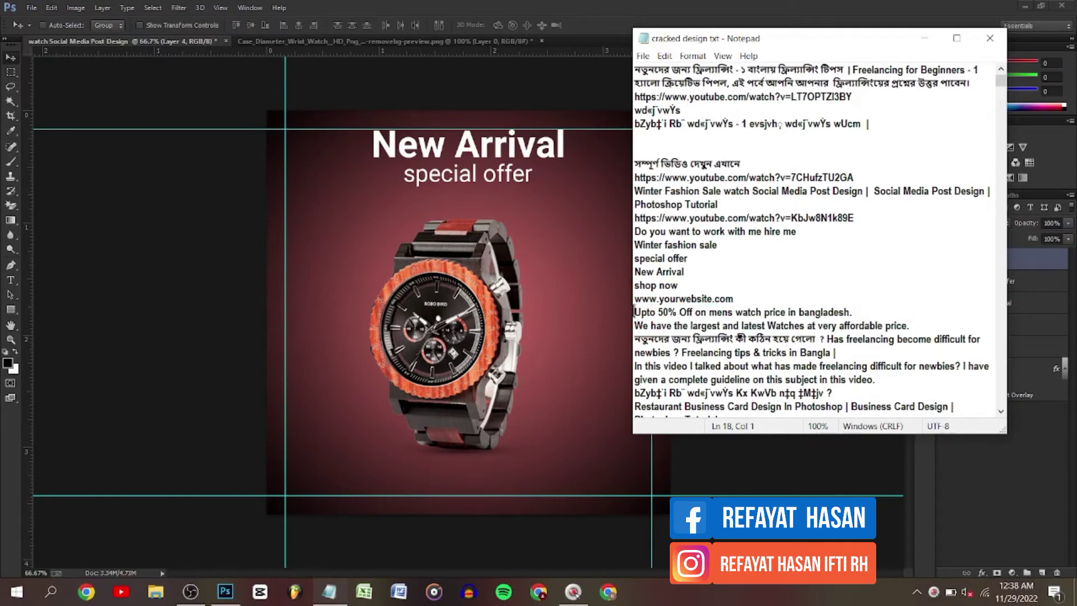
{"action": "left_click_drag", "start_coordinate": [634, 312], "coordinate": [920, 321]}
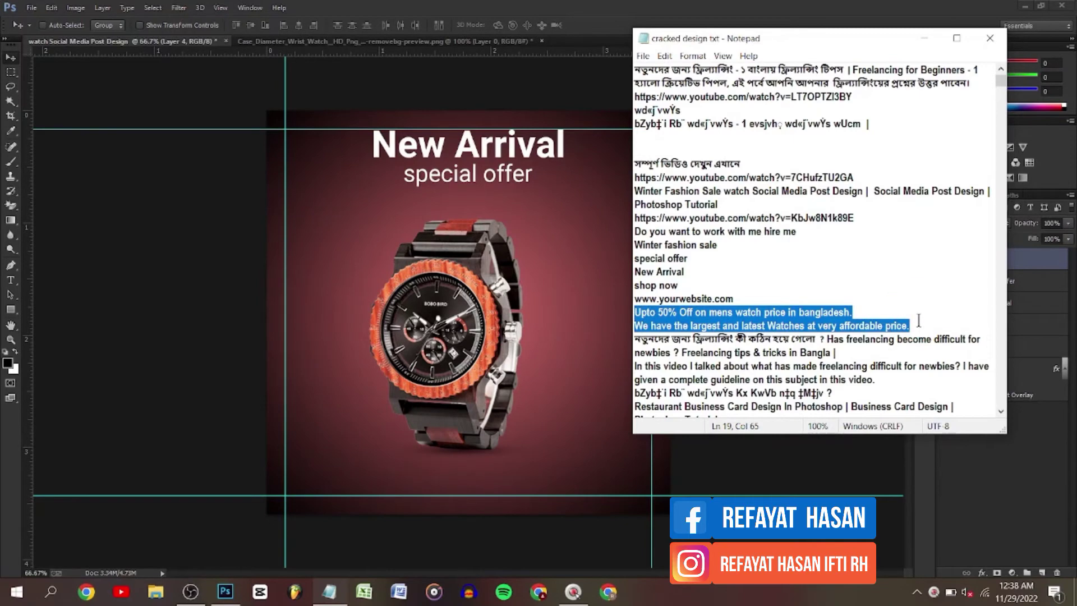
{"action": "right_click", "coordinate": [919, 321]}
{"action": "left_click", "coordinate": [927, 357]}
{"action": "left_click", "coordinate": [924, 38]}
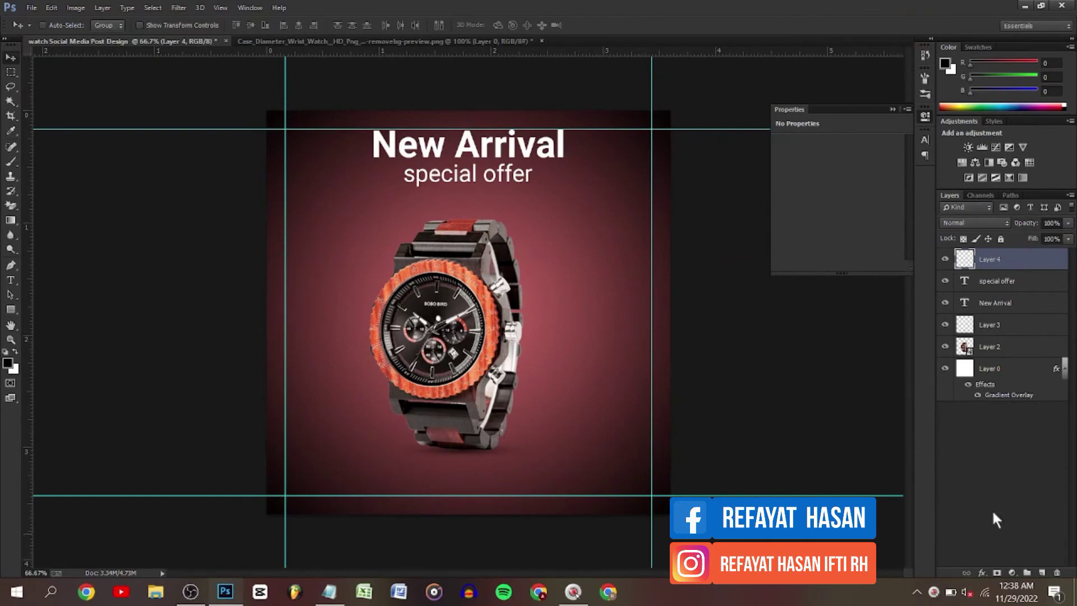
Step: Paste the copied two-line tagline as 6 pt Roboto Regular text just above the watch
{"action": "left_click", "coordinate": [10, 280]}
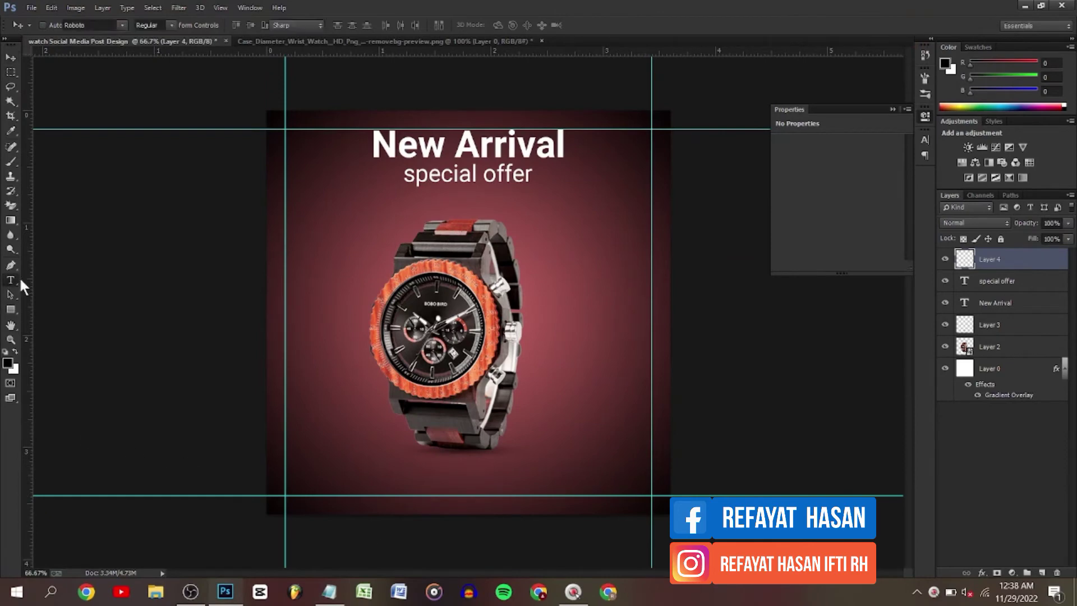
{"action": "left_click", "coordinate": [369, 214]}
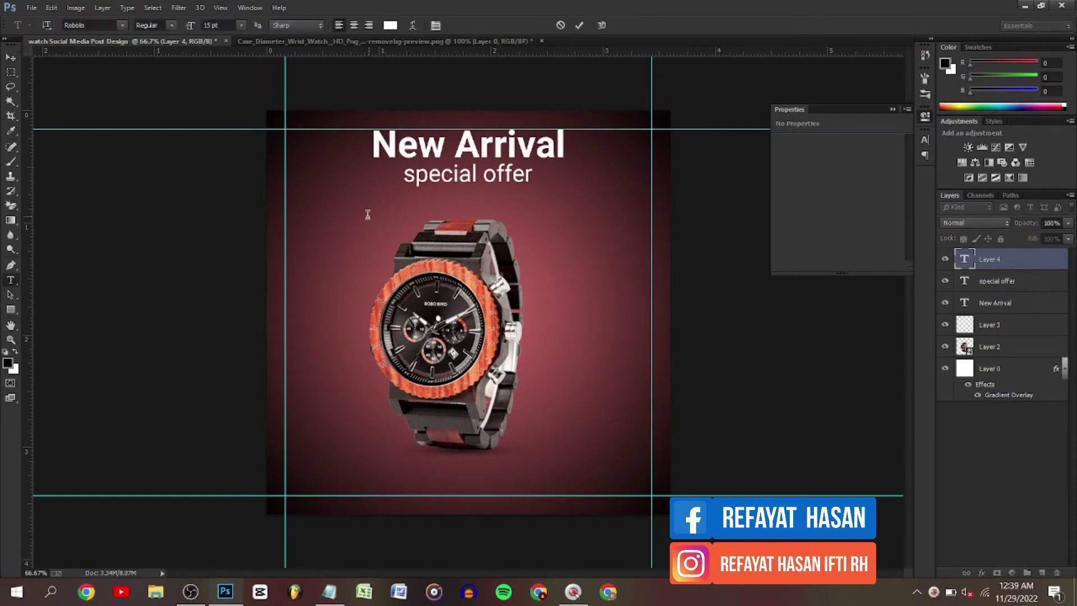
{"action": "left_click", "coordinate": [245, 28]}
{"action": "left_click", "coordinate": [245, 28]}
{"action": "left_click", "coordinate": [245, 28]}
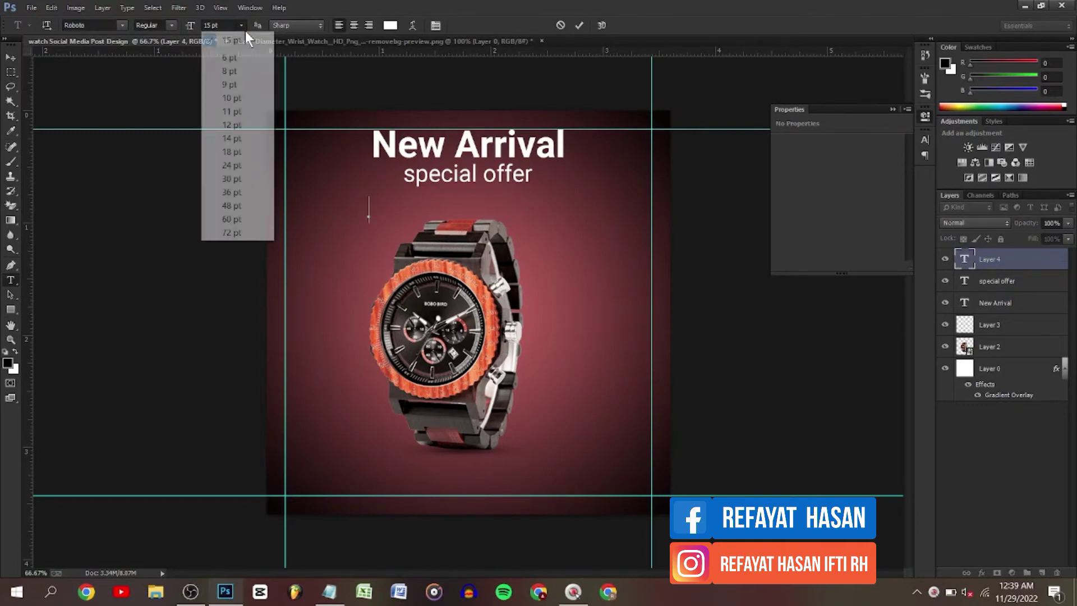
{"action": "left_click", "coordinate": [245, 31]}
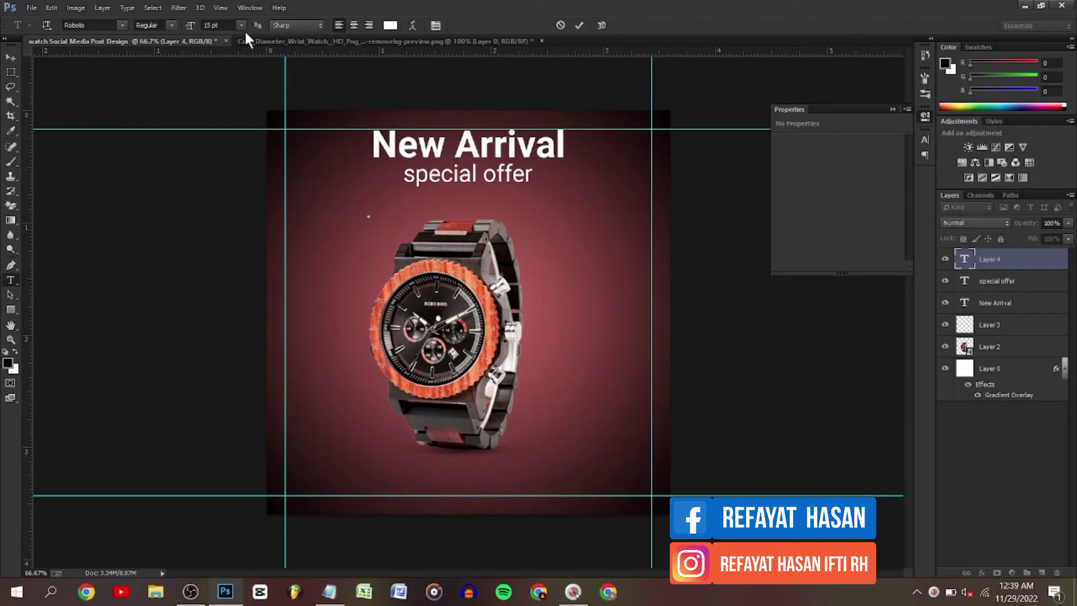
{"action": "left_click", "coordinate": [245, 28]}
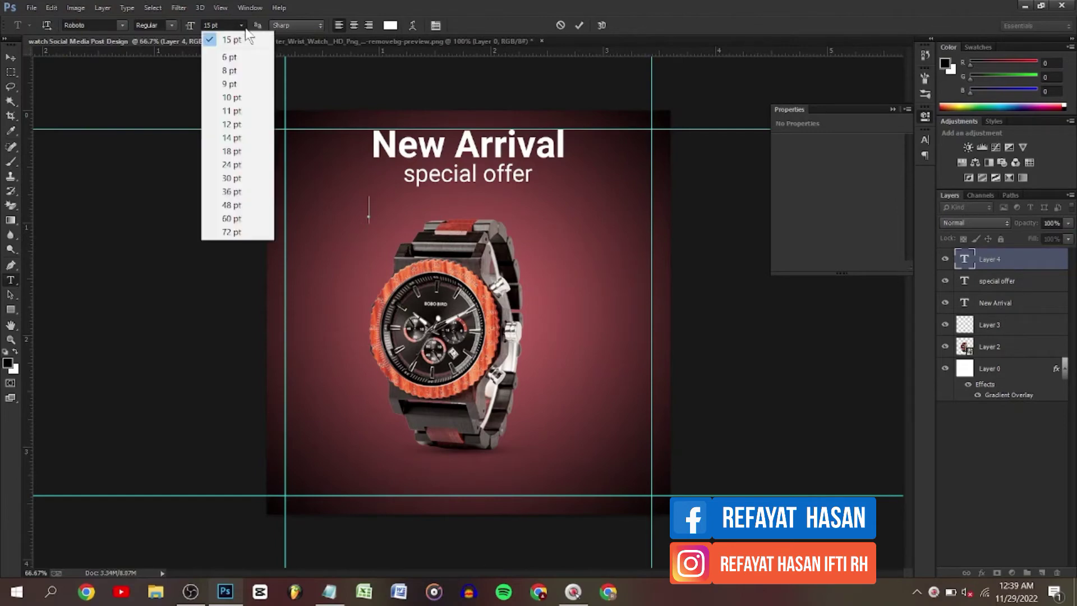
{"action": "left_click", "coordinate": [236, 58]}
{"action": "right_click", "coordinate": [367, 216]}
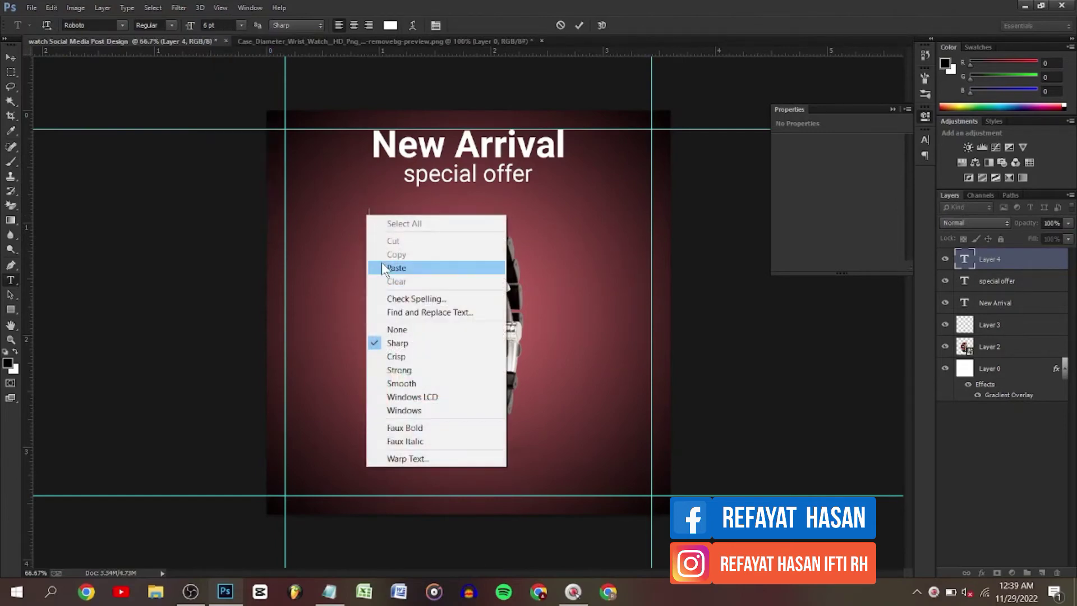
{"action": "left_click", "coordinate": [385, 262]}
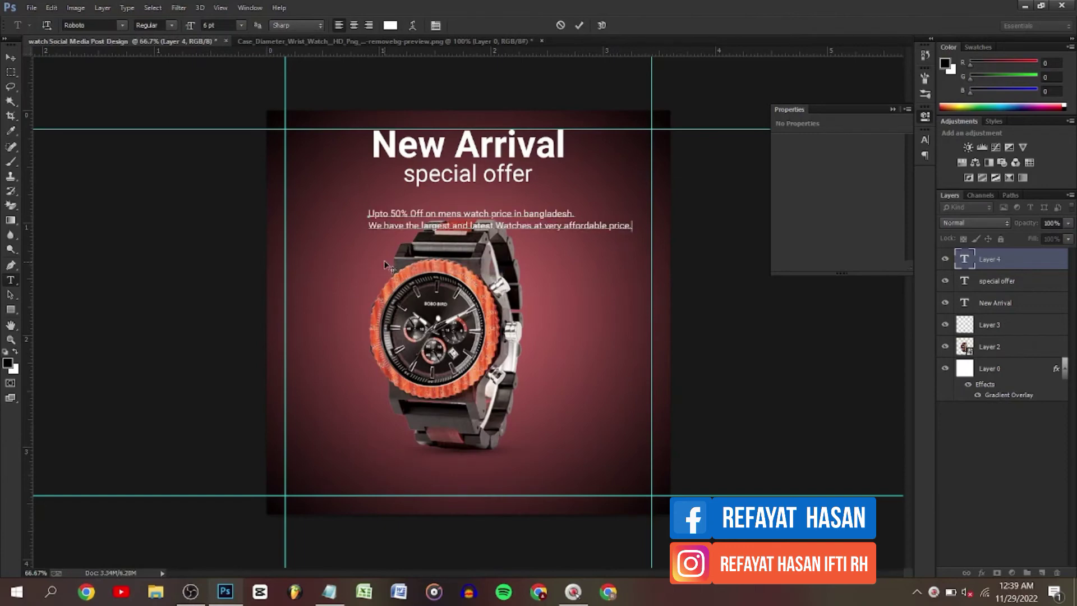
Step: Indent the tagline's first line with leading spaces so it sits centered over the second line
{"action": "double_click", "coordinate": [369, 214]}
{"action": "left_click", "coordinate": [369, 214]}
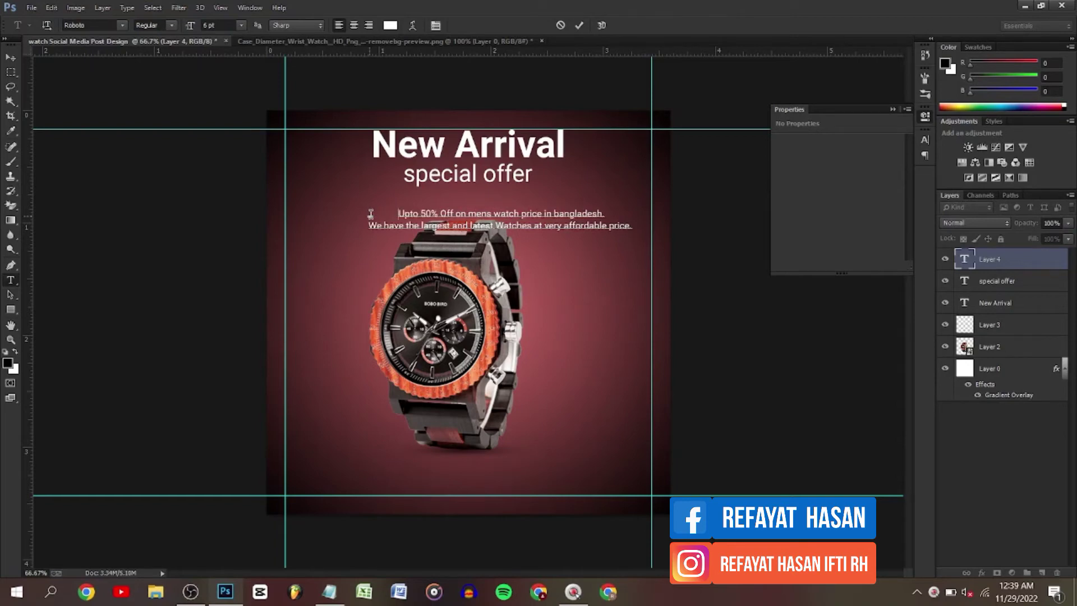
{"action": "key", "text": "BackSpace"}
{"action": "key", "text": "BackSpace"}
{"action": "key", "text": "BackSpace"}
{"action": "key", "text": "BackSpace"}
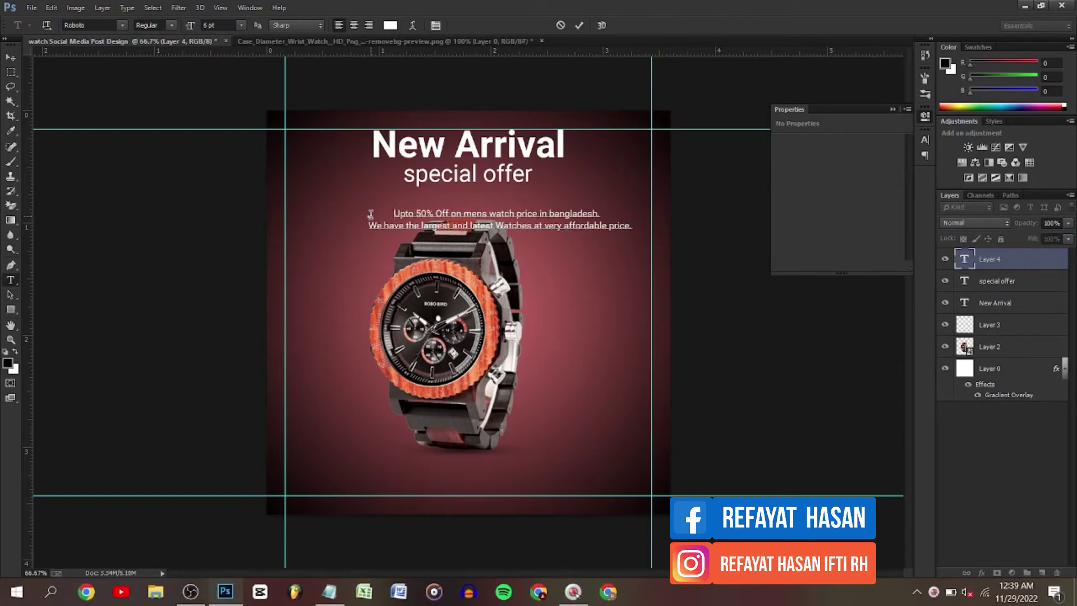
Step: Move the tagline close beneath "special offer" and nudge it slightly down to leave a small gap
{"action": "left_click", "coordinate": [11, 57]}
{"action": "left_click_drag", "start_coordinate": [573, 235], "coordinate": [533, 218]}
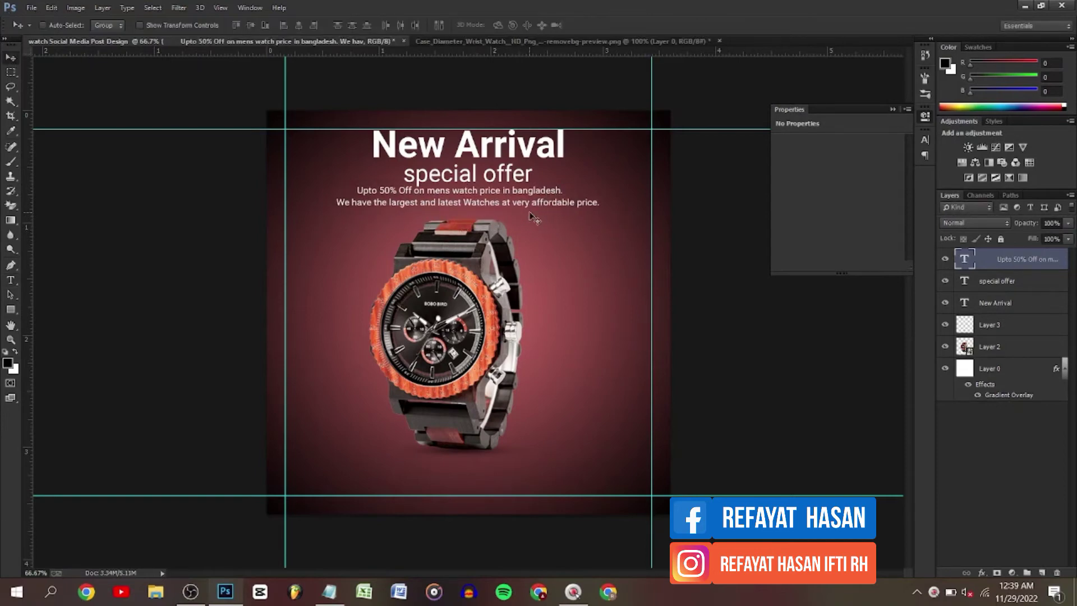
{"action": "key", "text": "Down"}
{"action": "key", "text": "Down"}
{"action": "key", "text": "Down"}
{"action": "key", "text": "Down"}
{"action": "key", "text": "Down"}
{"action": "key", "text": "Down"}
{"action": "key", "text": "Down"}
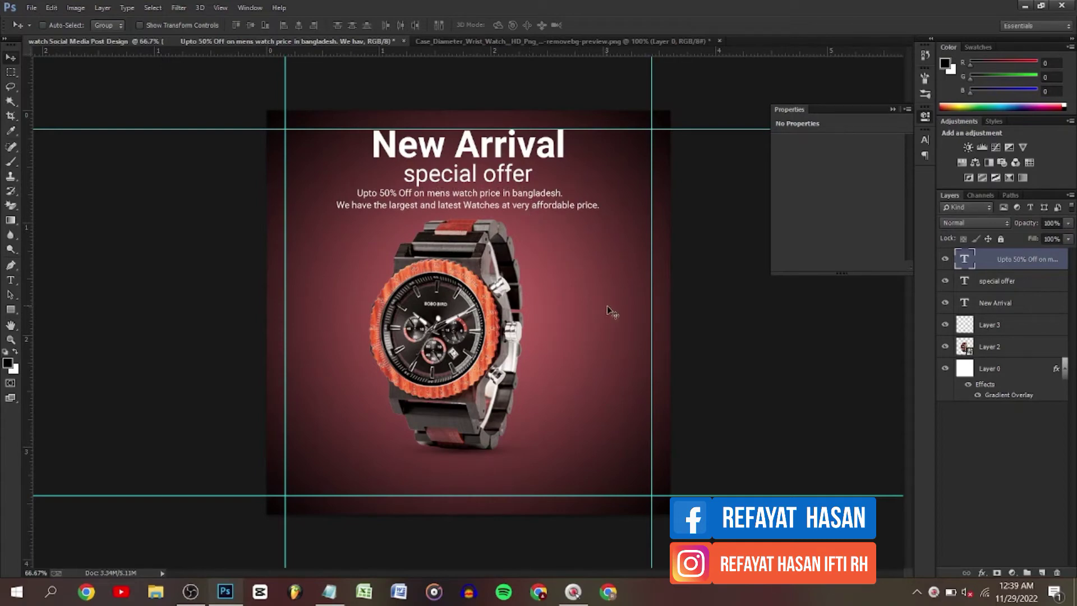
Step: Center the "New Arrival", "special offer" and tagline text layers horizontally on the canvas and clear the selection
{"action": "double_click", "coordinate": [1042, 310]}
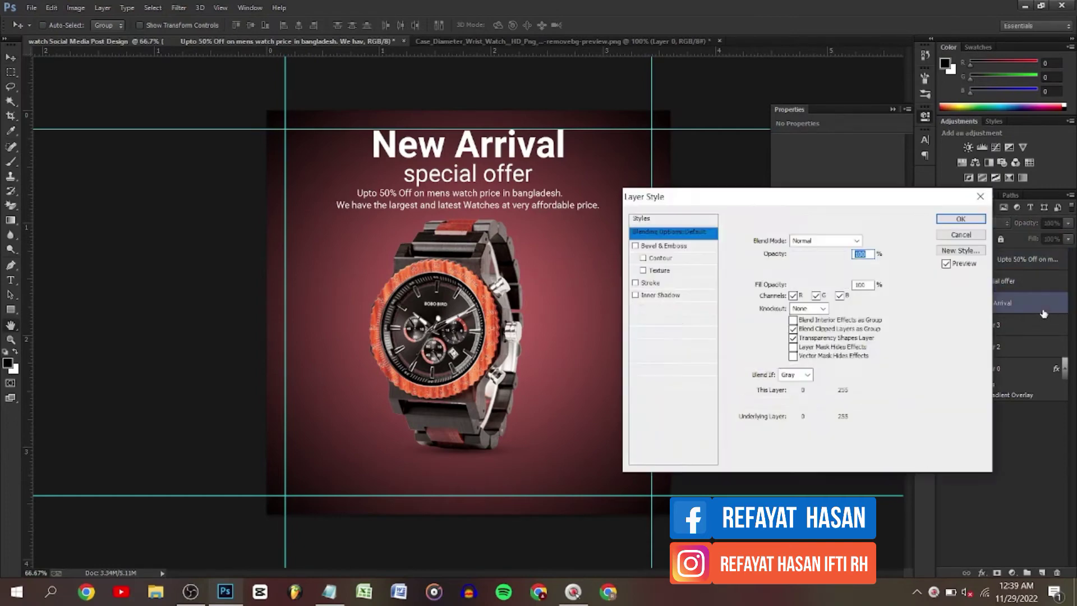
{"action": "left_click", "coordinate": [960, 235]}
{"action": "left_click", "coordinate": [1026, 261], "text": "shift"}
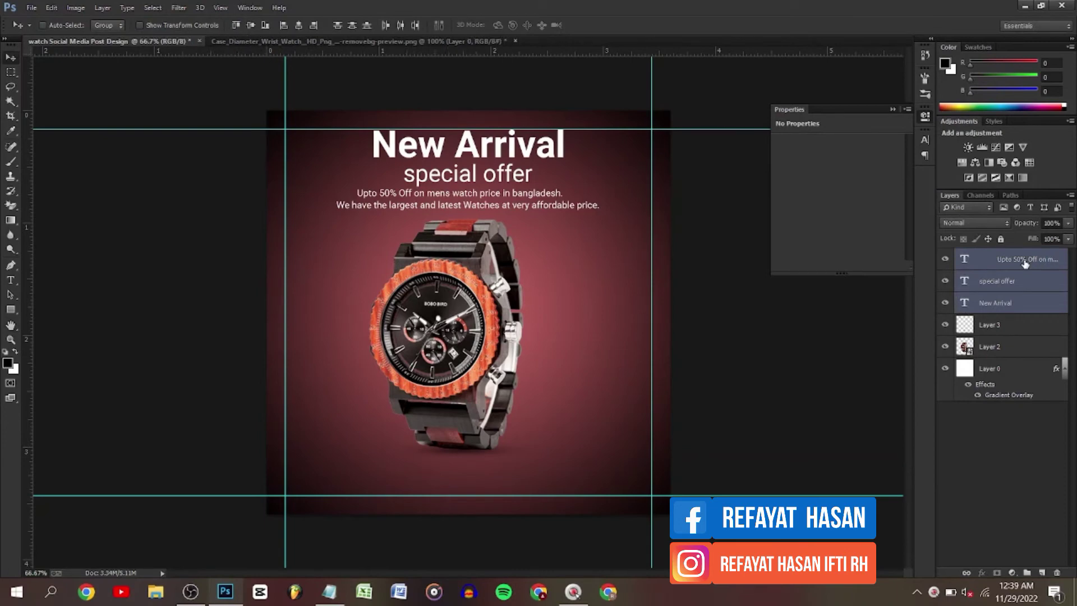
{"action": "key", "text": "ctrl+a"}
{"action": "left_click", "coordinate": [295, 25]}
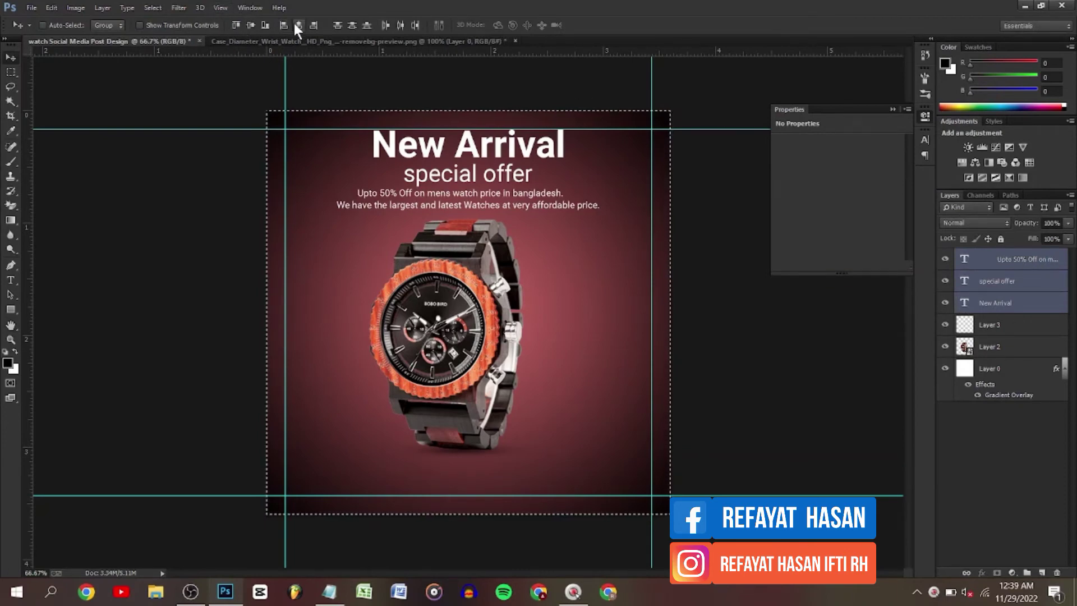
{"action": "key", "text": "ctrl+d"}
Step: Move the watch layer and its shadow layer together slightly down and right
{"action": "left_click", "coordinate": [995, 346]}
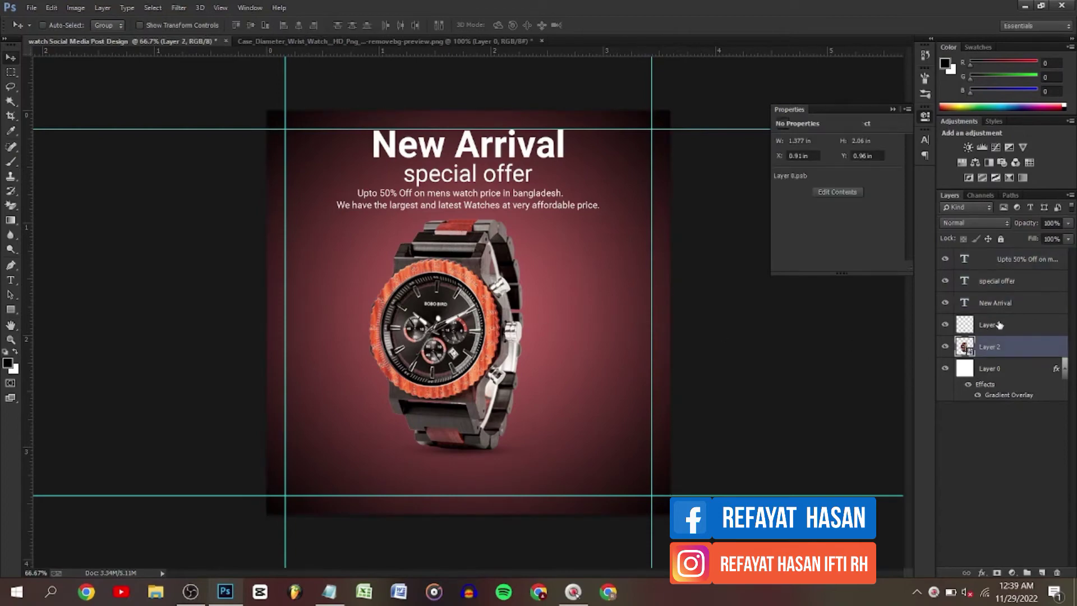
{"action": "left_click", "coordinate": [990, 325], "text": "ctrl"}
{"action": "mouse_move", "coordinate": [447, 318]}
{"action": "left_mouse_down"}
{"action": "mouse_move", "coordinate": [459, 320]}
{"action": "mouse_move", "coordinate": [450, 321]}
{"action": "left_mouse_up"}
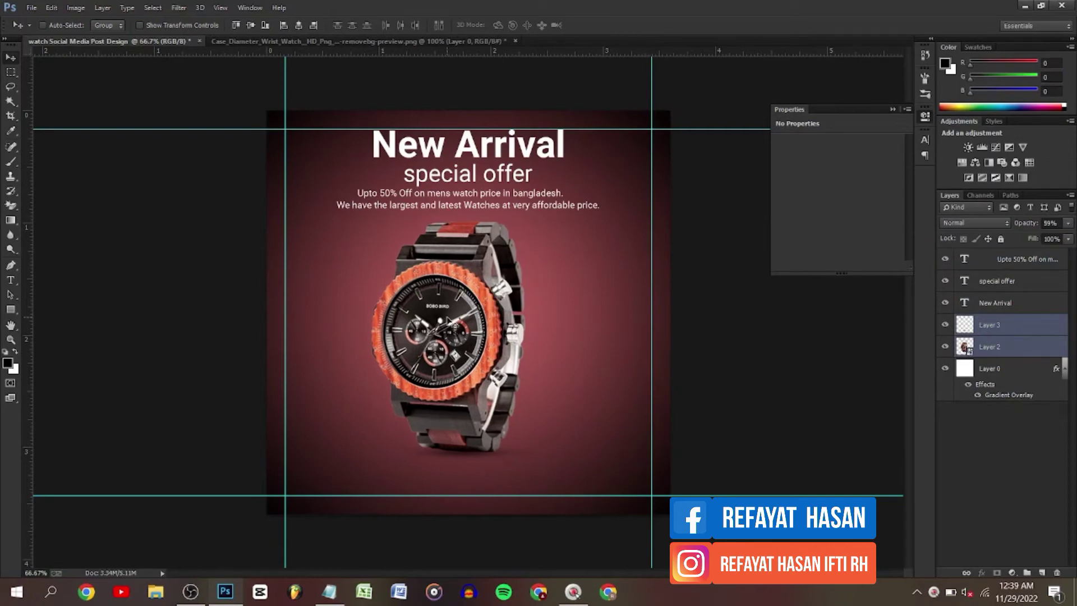
Step: Try to center the watch and shadow layers horizontally on the canvas
{"action": "key", "text": "ctrl+a"}
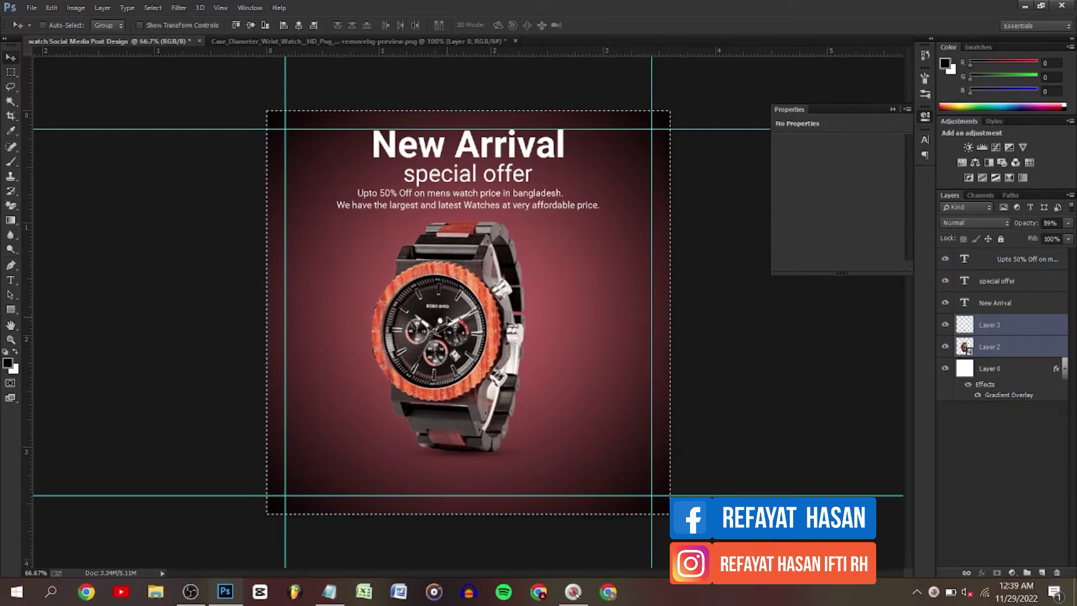
{"action": "left_click", "coordinate": [302, 22]}
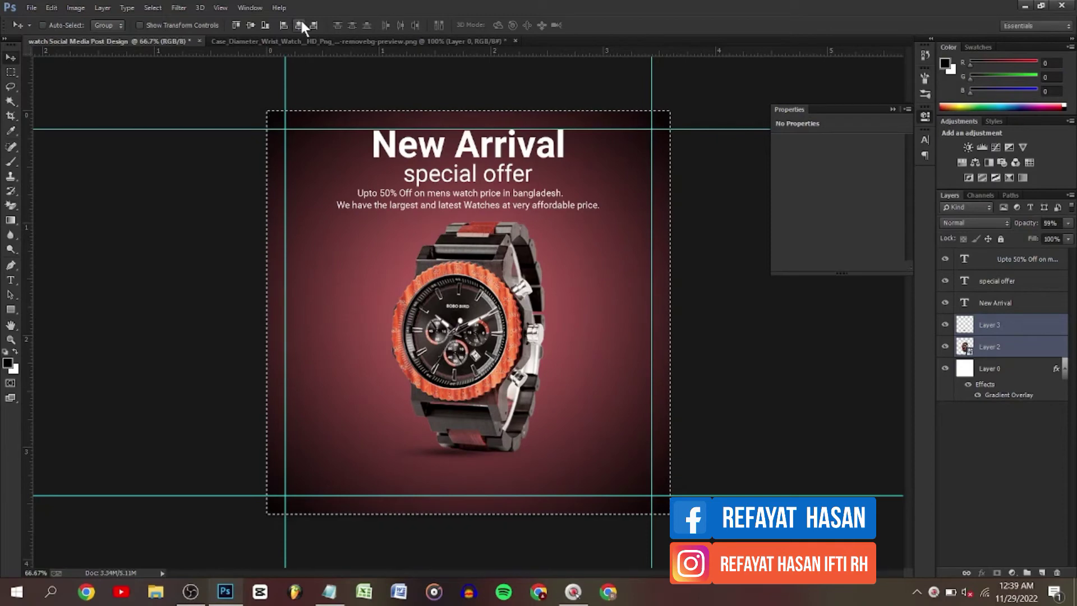
{"action": "key", "text": "ctrl+z"}
{"action": "key", "text": "ctrl+d"}
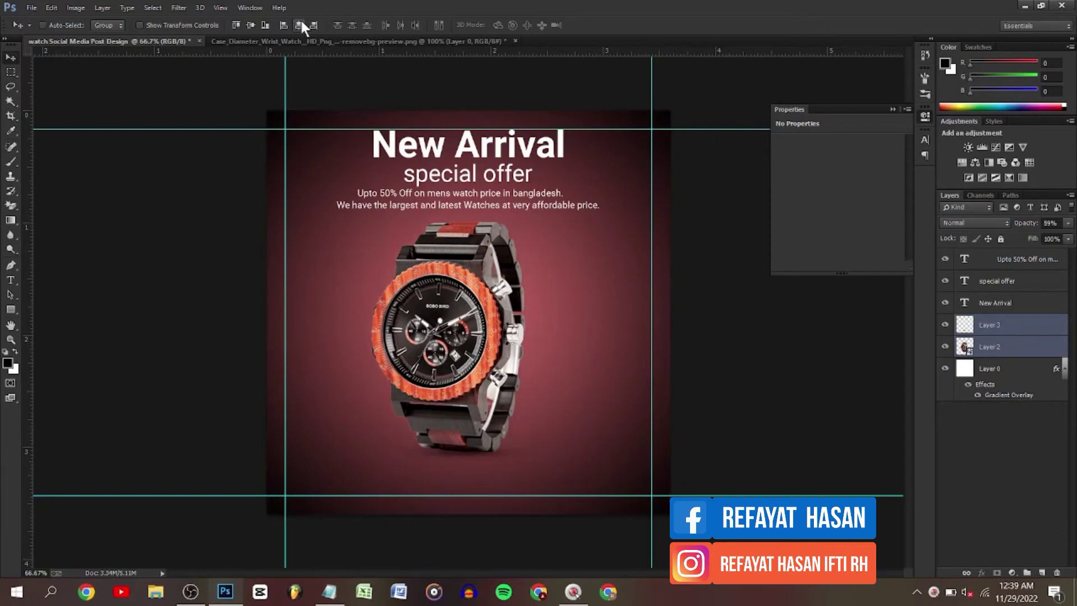
Step: Nudge the watch and its shadow right and down to balance them beneath the tagline
{"action": "key", "text": "Right"}
{"action": "key", "text": "Right"}
{"action": "key", "text": "Right"}
{"action": "key", "text": "Right"}
{"action": "key", "text": "Right"}
{"action": "key", "text": "Right"}
{"action": "key", "text": "Right"}
{"action": "key", "text": "Right"}
{"action": "key", "text": "Right"}
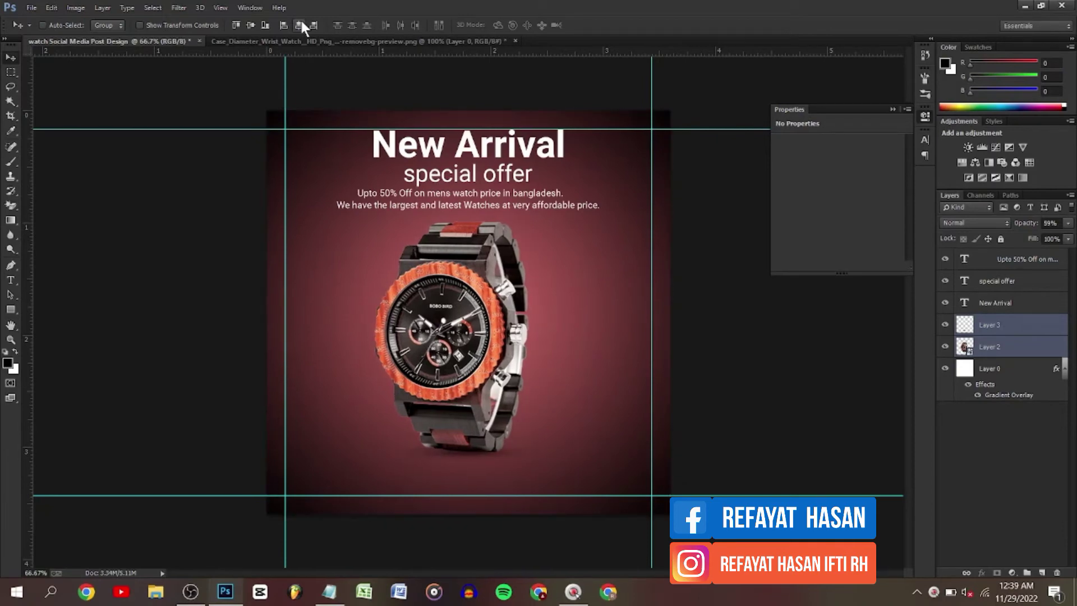
{"action": "key", "text": "Down"}
{"action": "key", "text": "Down"}
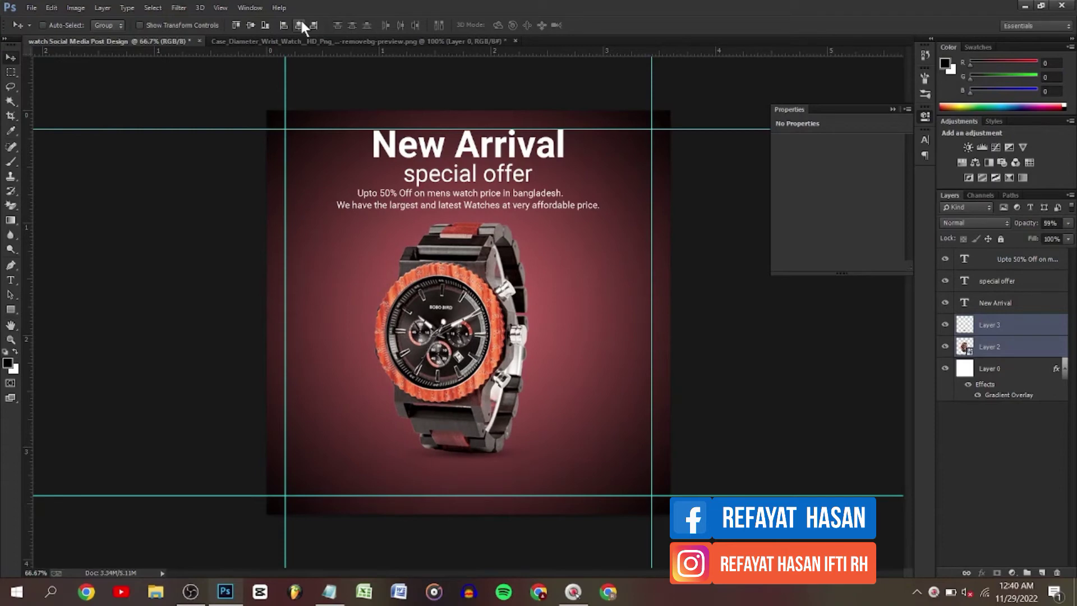
{"action": "key", "text": "Down"}
{"action": "key", "text": "Down"}
{"action": "key", "text": "Down"}
{"action": "key", "text": "Down"}
{"action": "key", "text": "Down"}
{"action": "key", "text": "Down"}
{"action": "key", "text": "Down"}
{"action": "key", "text": "Down"}
{"action": "key", "text": "Down"}
{"action": "key", "text": "Down"}
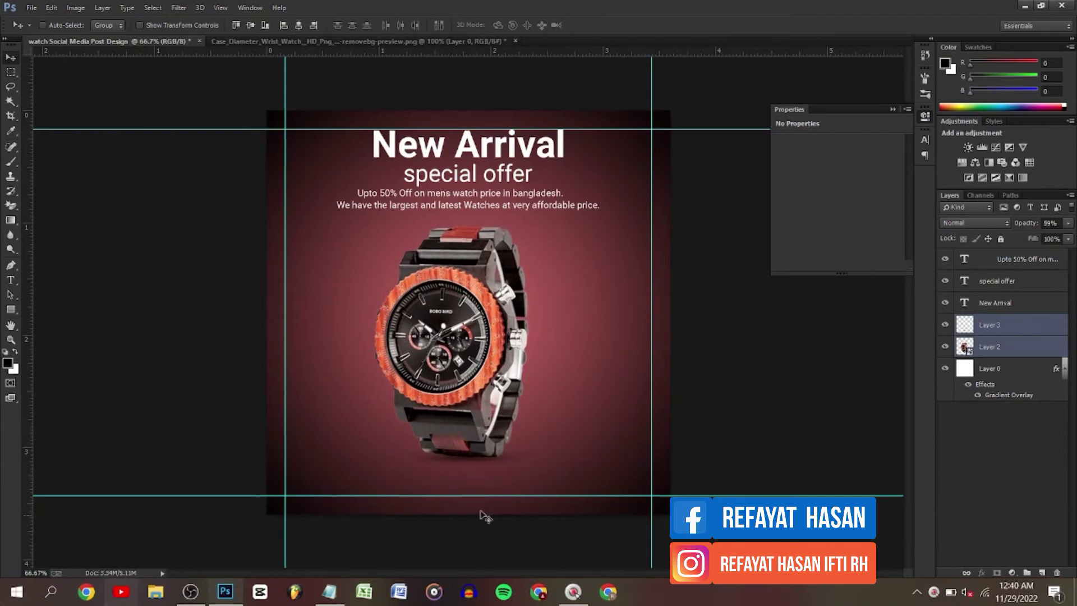
{"action": "key", "text": "Right"}
{"action": "key", "text": "Right"}
{"action": "key", "text": "Right"}
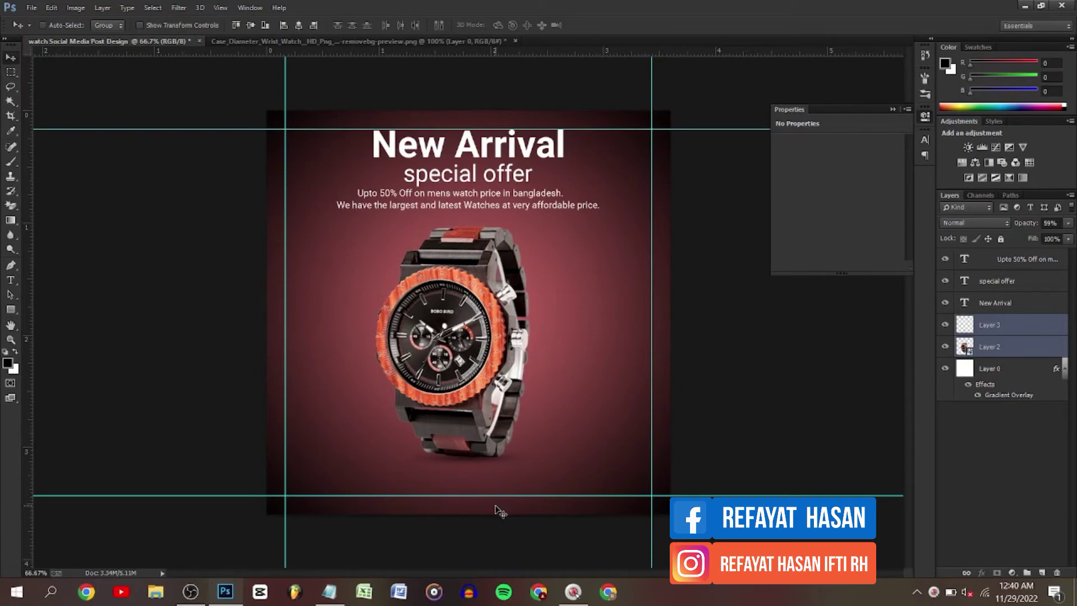
Step: Add one new empty layer above the tagline layer, deleting the surplus layer
{"action": "left_click", "coordinate": [1031, 265]}
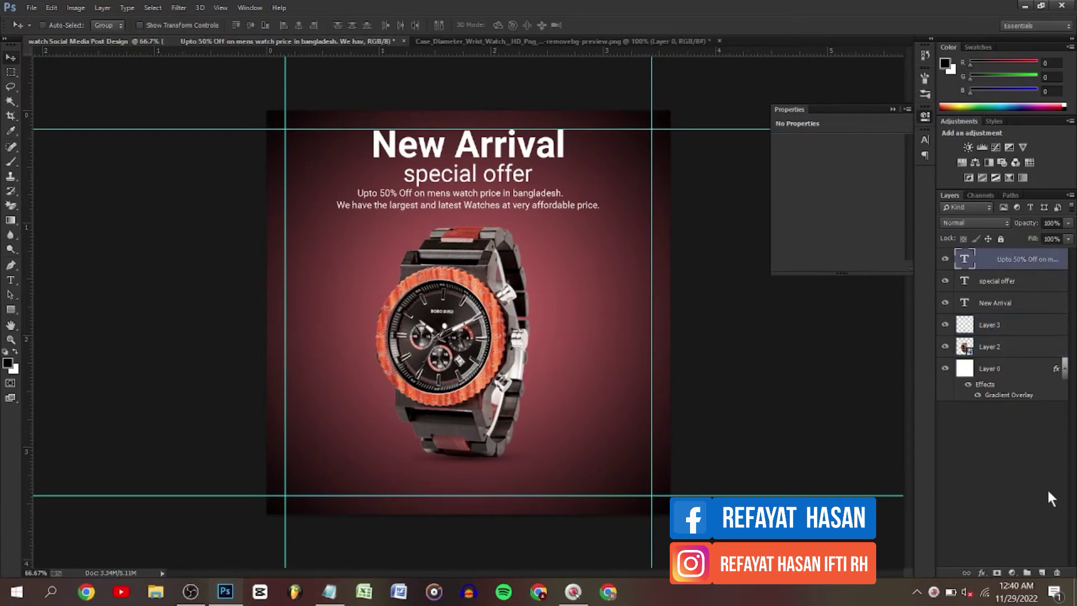
{"action": "left_click", "coordinate": [1045, 572]}
{"action": "left_click", "coordinate": [1045, 572]}
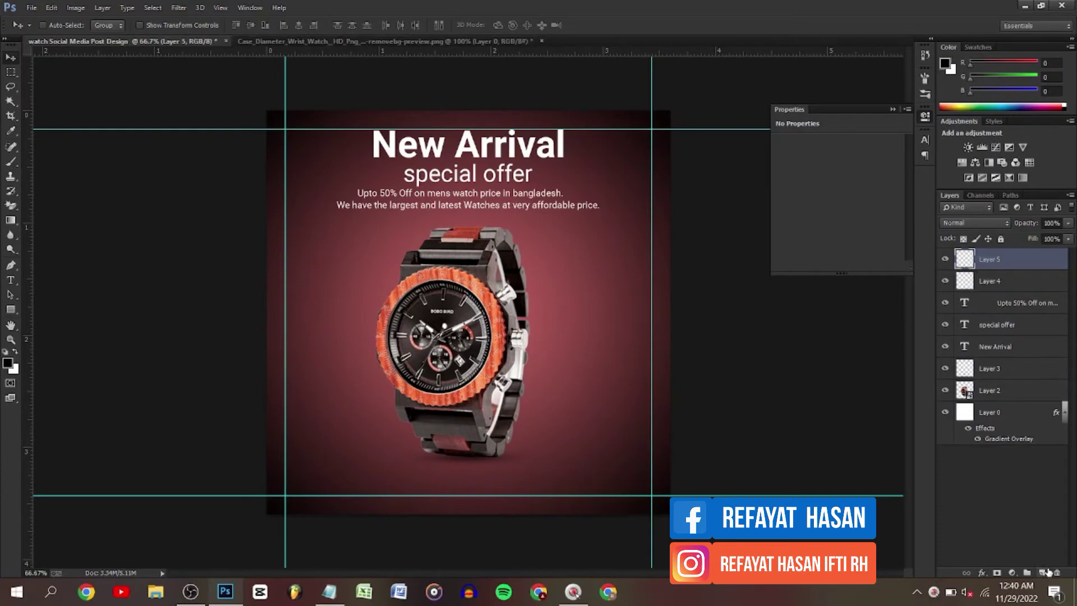
{"action": "key", "text": "Delete"}
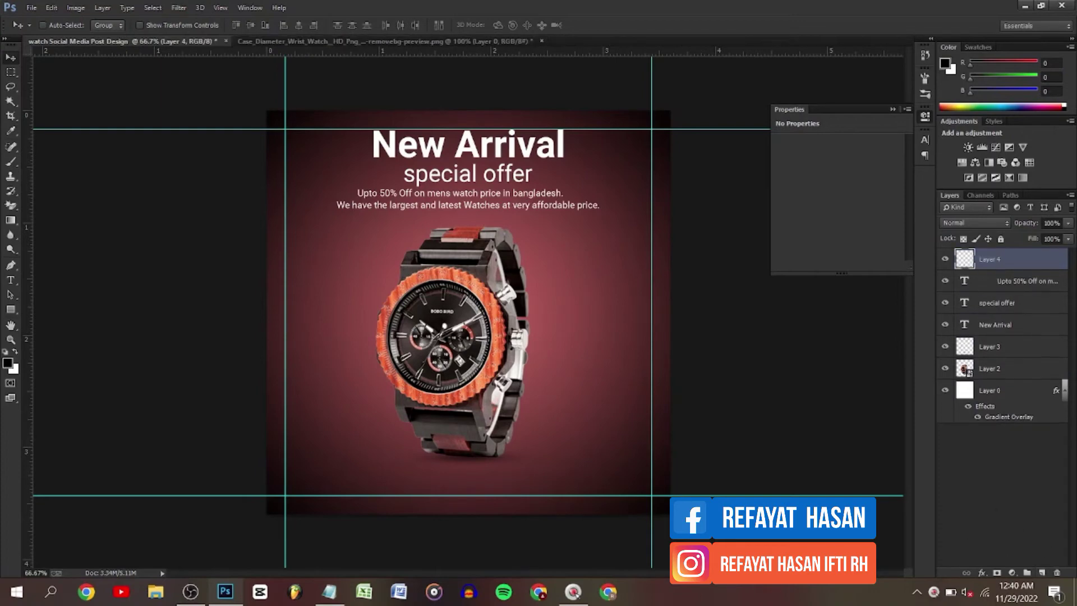
Step: Draw a black rectangle of about 232 × 64 px from the left guide, just above the lower guide
{"action": "left_click", "coordinate": [11, 310]}
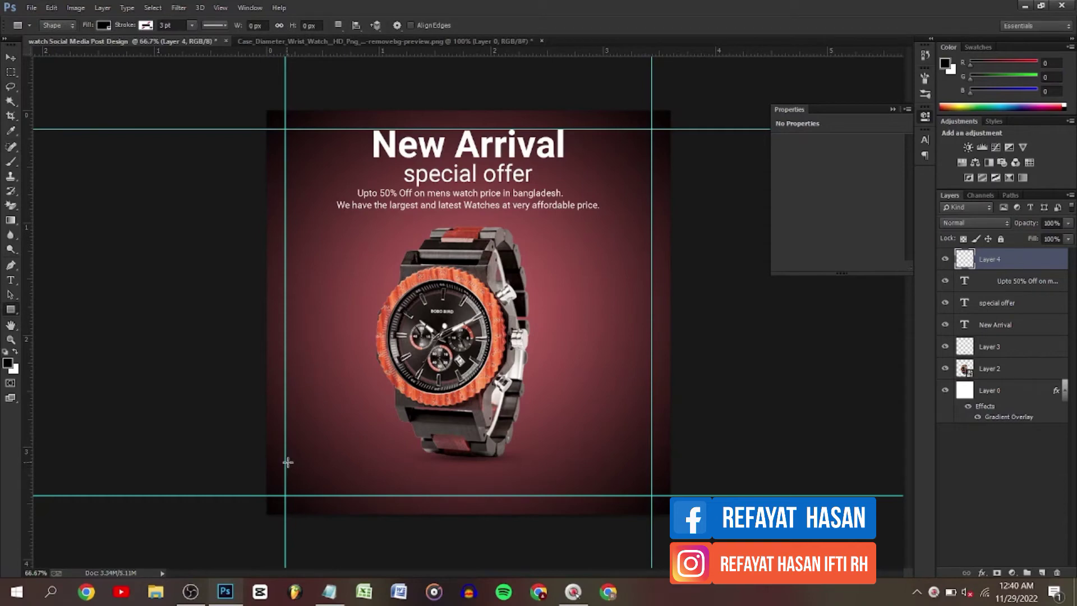
{"action": "left_click_drag", "start_coordinate": [287, 461], "coordinate": [372, 485]}
{"action": "left_click", "coordinate": [372, 486]}
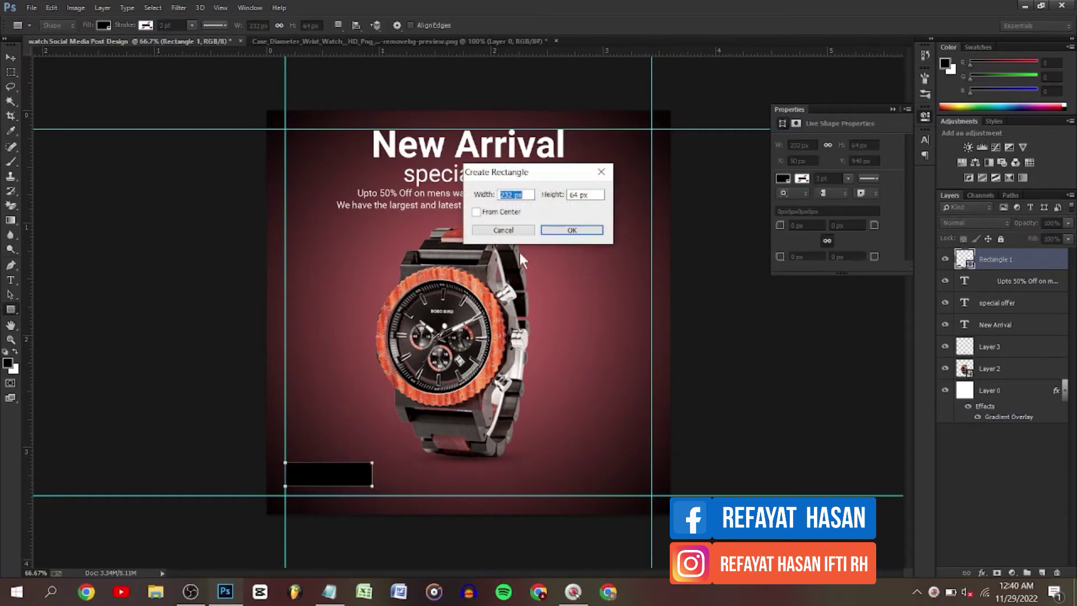
{"action": "left_click", "coordinate": [503, 230]}
{"action": "left_click", "coordinate": [710, 255]}
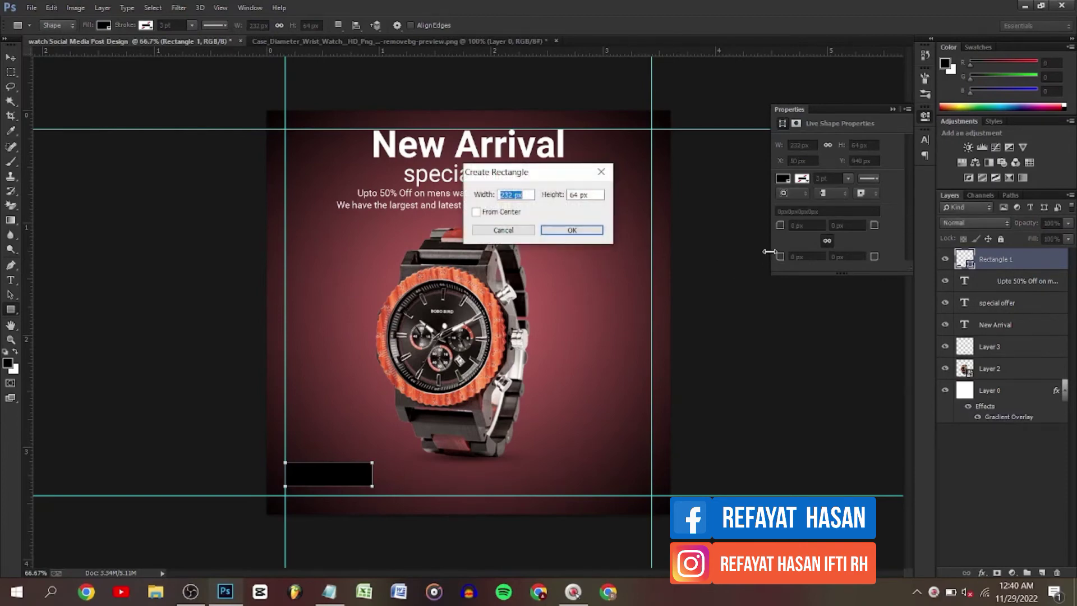
{"action": "left_click", "coordinate": [494, 232]}
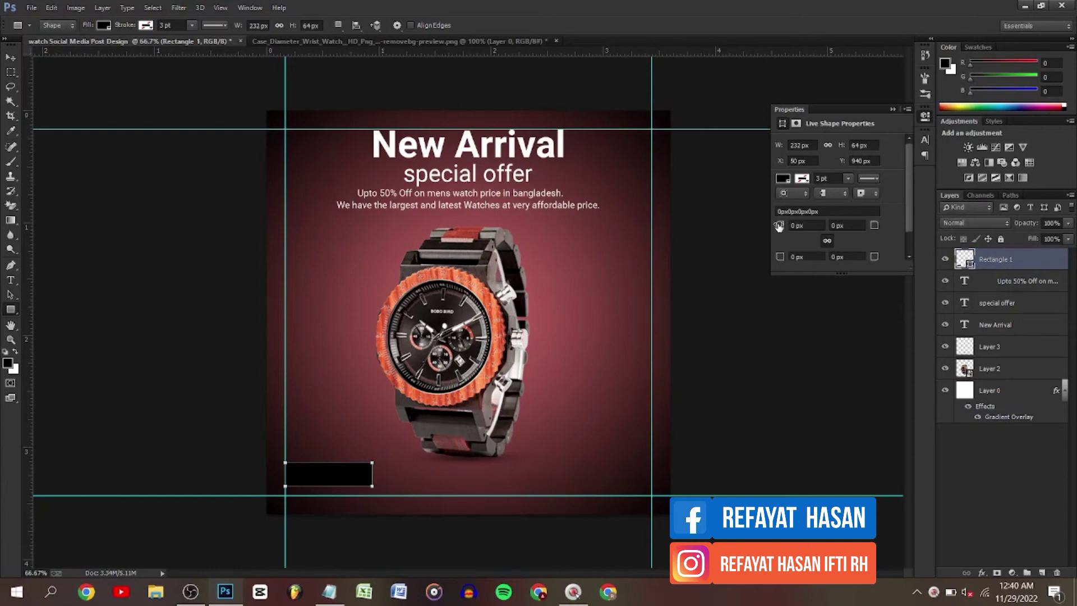
Step: Round the black rectangle's corners to 32 px and give it a Color Overlay of #ff6633
{"action": "left_click_drag", "start_coordinate": [781, 226], "coordinate": [902, 218]}
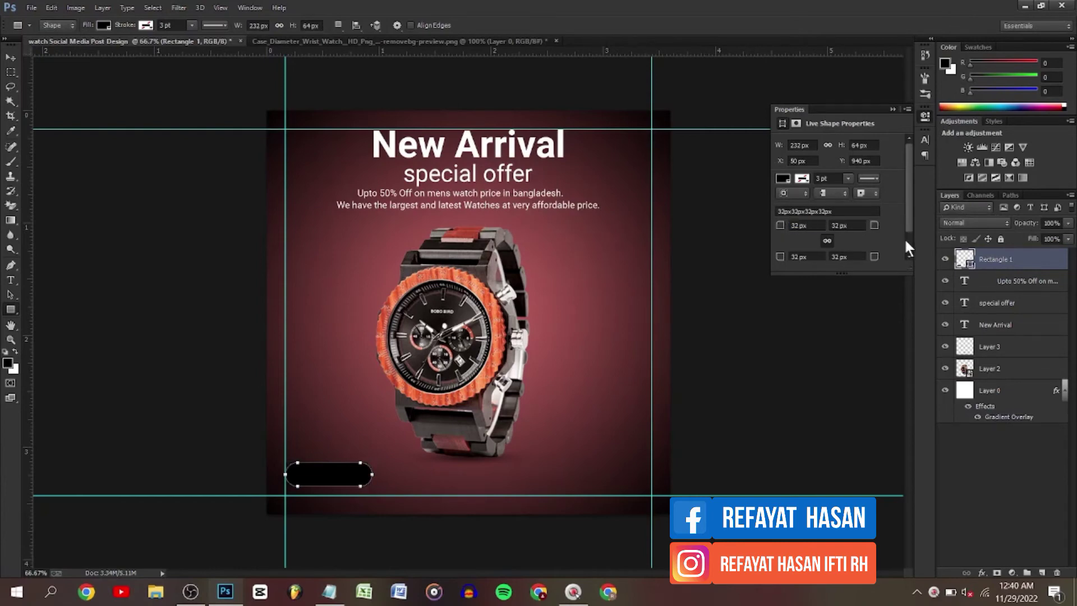
{"action": "left_click", "coordinate": [782, 178]}
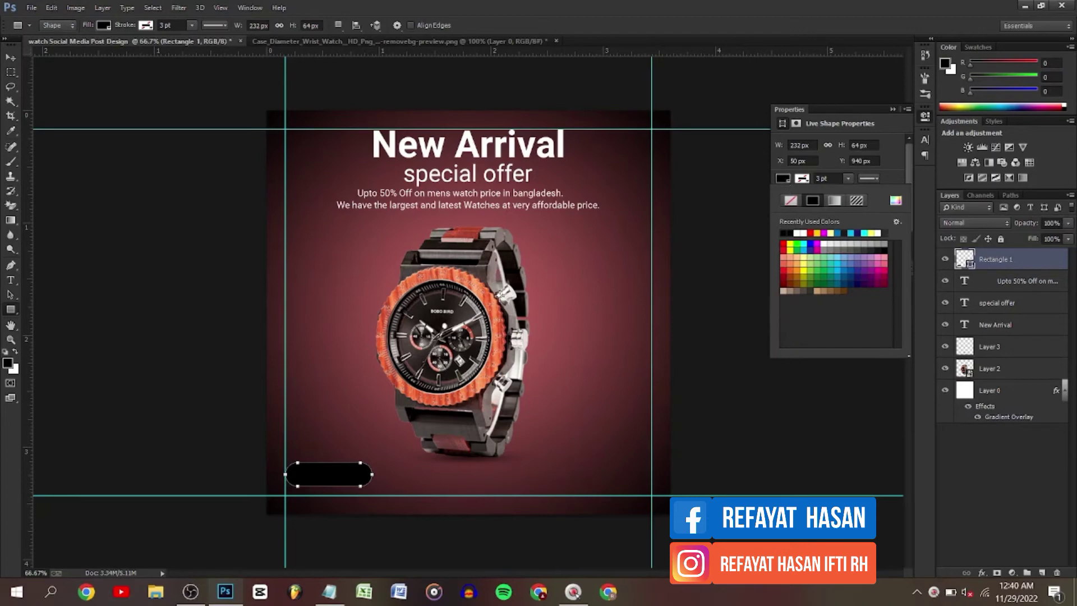
{"action": "left_click", "coordinate": [976, 574]}
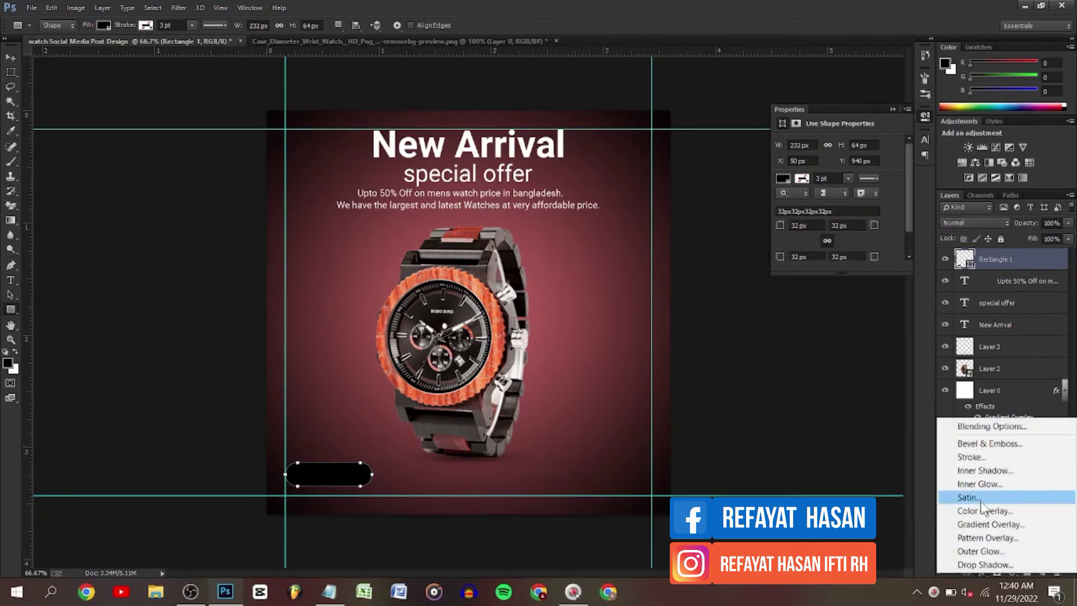
{"action": "left_click", "coordinate": [982, 510]}
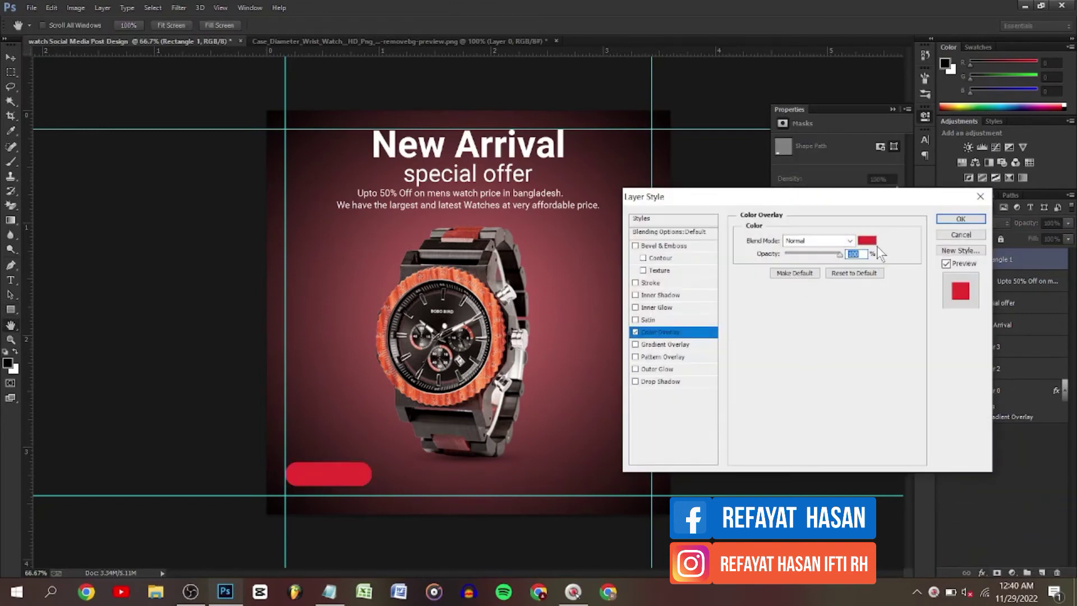
{"action": "left_click", "coordinate": [867, 241]}
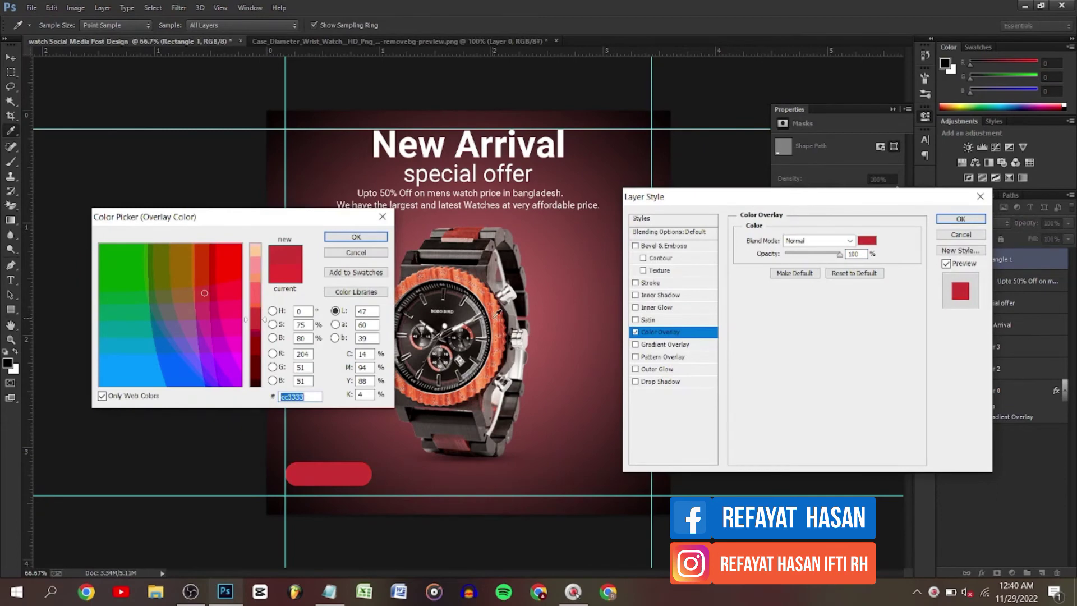
{"action": "type", "text": "ff6633"}
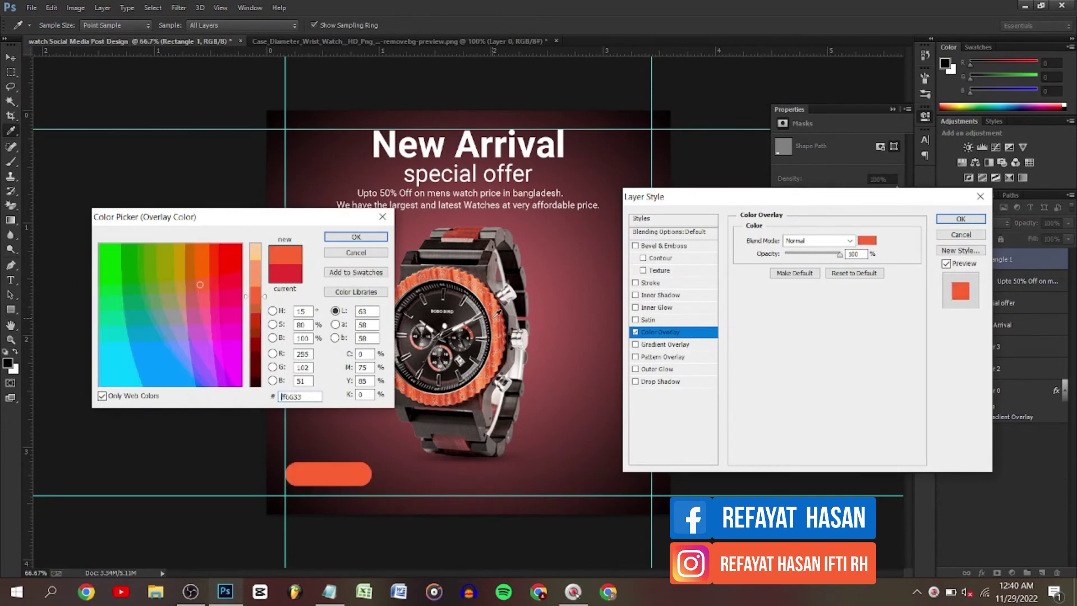
{"action": "left_click", "coordinate": [337, 237]}
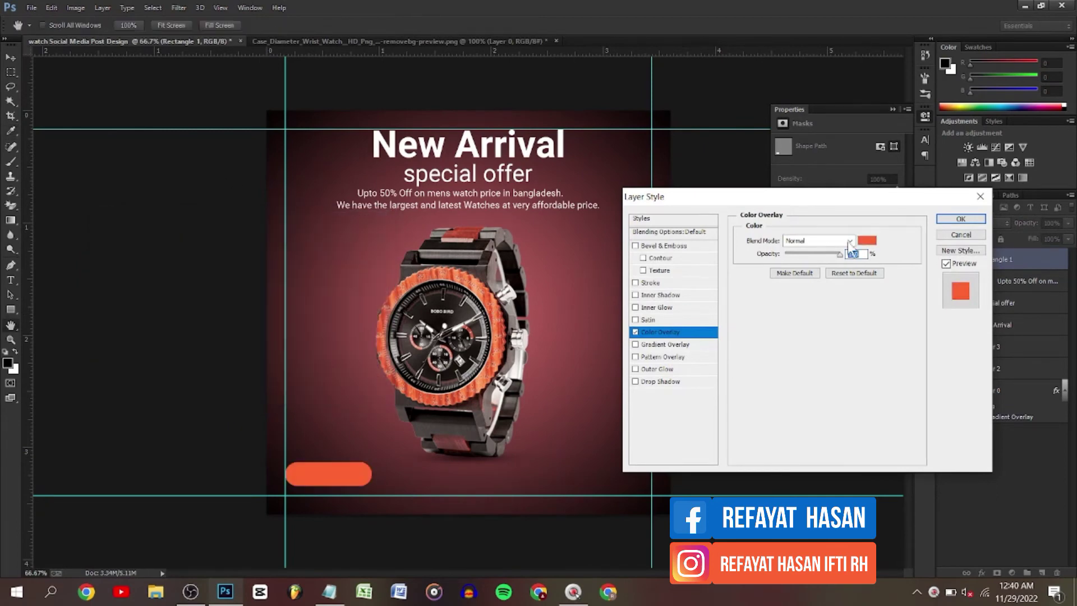
{"action": "left_click", "coordinate": [951, 222]}
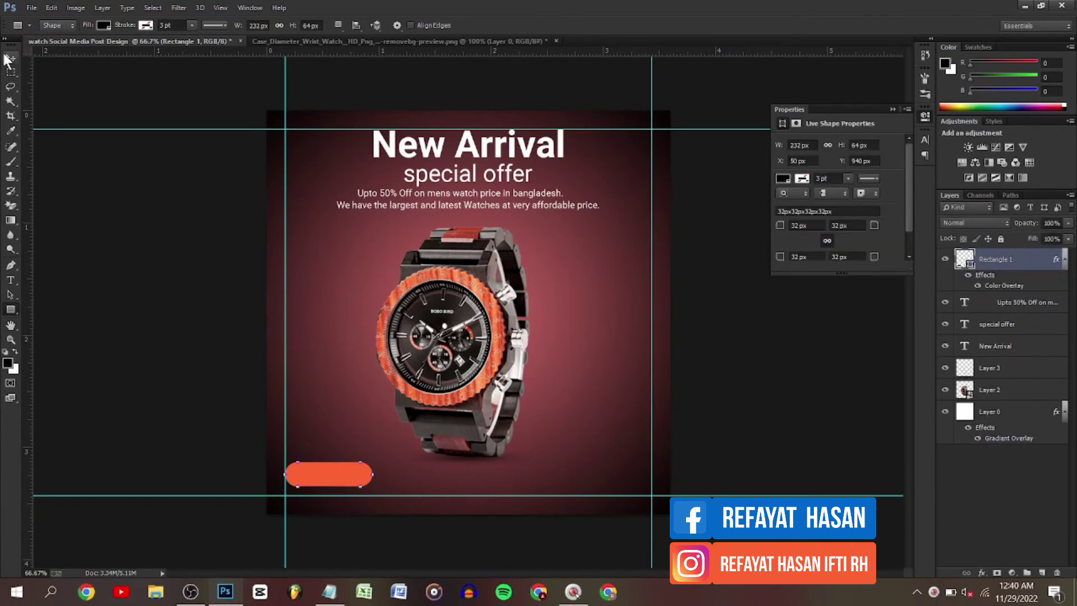
Step: Nudge the orange button shape straight down to Y 962 px, resting it just above the lower guide
{"action": "left_click", "coordinate": [8, 58]}
{"action": "key", "text": "Down"}
{"action": "key", "text": "Down"}
{"action": "key", "text": "Down"}
{"action": "key", "text": "Down"}
{"action": "key", "text": "Down"}
{"action": "key", "text": "Down"}
{"action": "key", "text": "Down"}
{"action": "key", "text": "Down"}
{"action": "key", "text": "Down"}
{"action": "key", "text": "Down"}
{"action": "key", "text": "Down"}
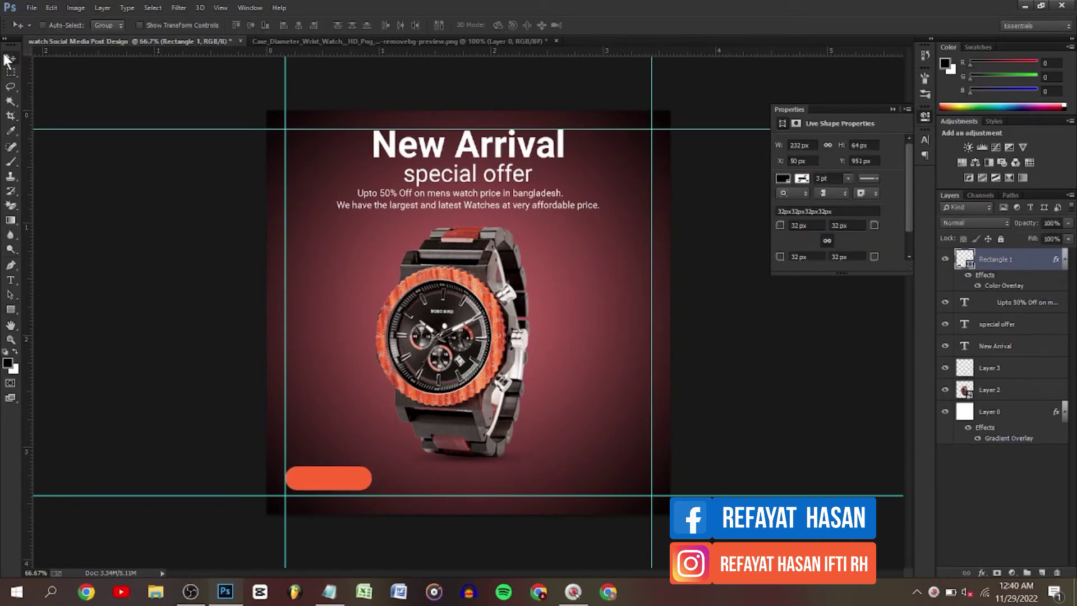
{"action": "key", "text": "Down"}
{"action": "key", "text": "Down"}
{"action": "key", "text": "Down"}
{"action": "key", "text": "Down"}
{"action": "key", "text": "Down"}
{"action": "key", "text": "Down"}
{"action": "key", "text": "Down"}
{"action": "key", "text": "Down"}
{"action": "key", "text": "Down"}
{"action": "key", "text": "Down"}
{"action": "key", "text": "Down"}
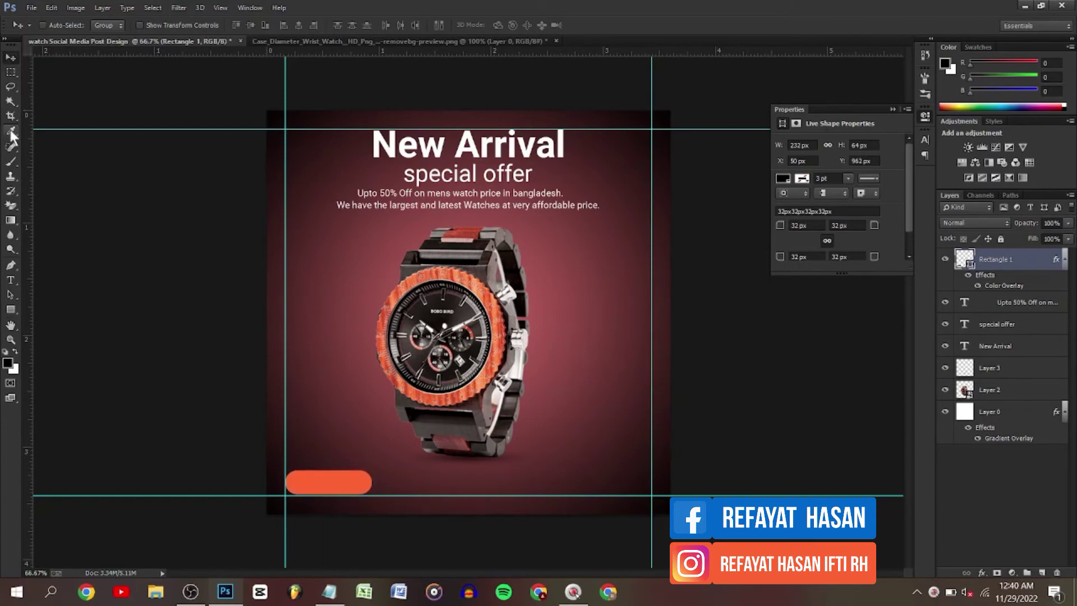
Step: Switch to the Notepad notes, copy the line "shop now", and return to the Photoshop design
{"action": "left_click", "coordinate": [336, 597]}
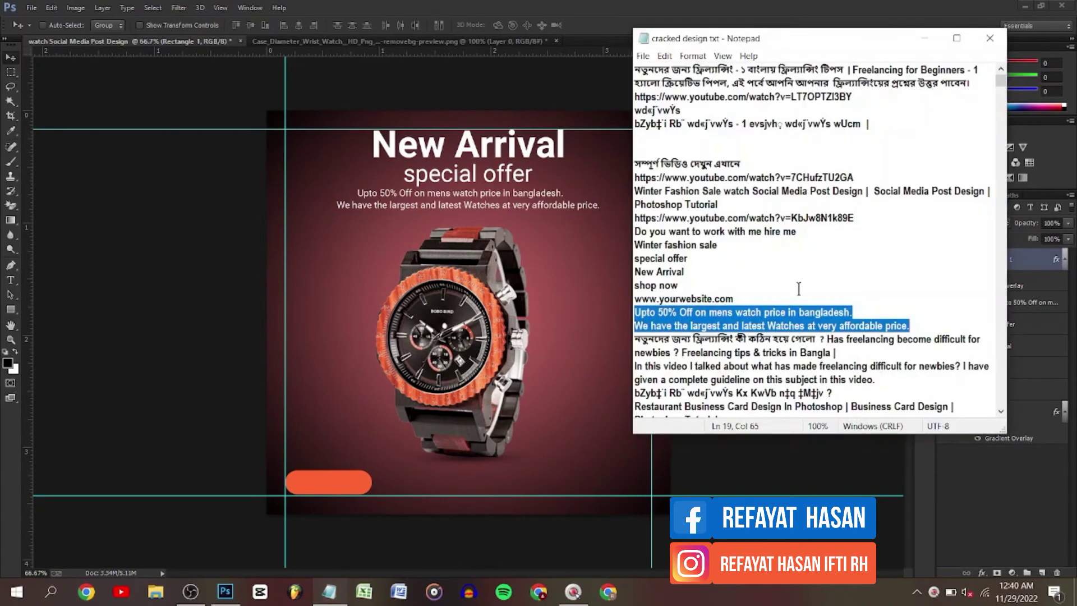
{"action": "double_click", "coordinate": [692, 281]}
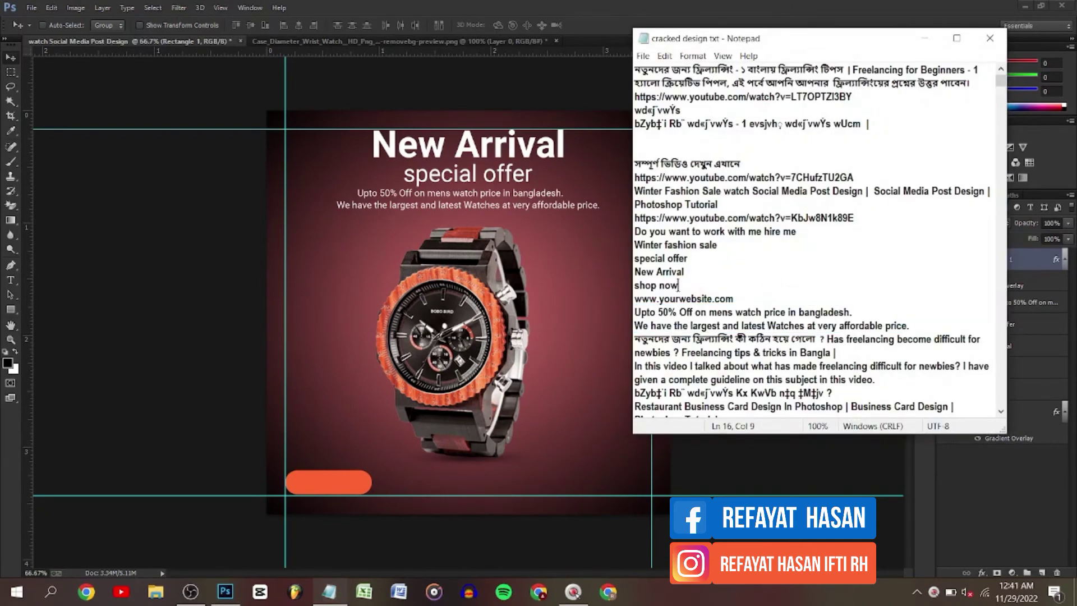
{"action": "left_click_drag", "start_coordinate": [679, 285], "coordinate": [636, 285]}
{"action": "right_click", "coordinate": [645, 286]}
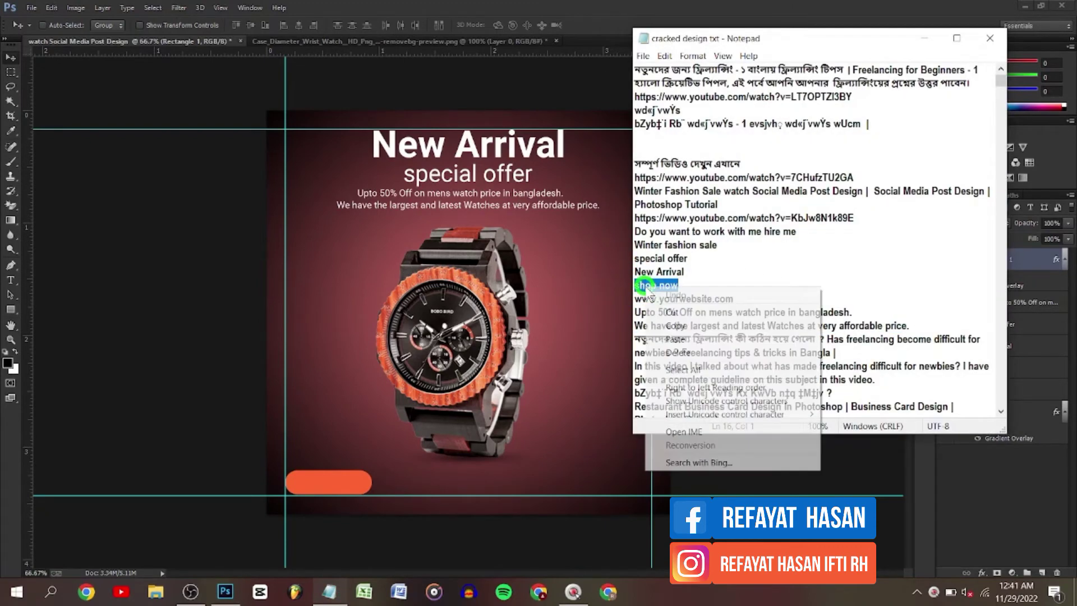
{"action": "left_click", "coordinate": [675, 328]}
{"action": "left_click", "coordinate": [918, 40]}
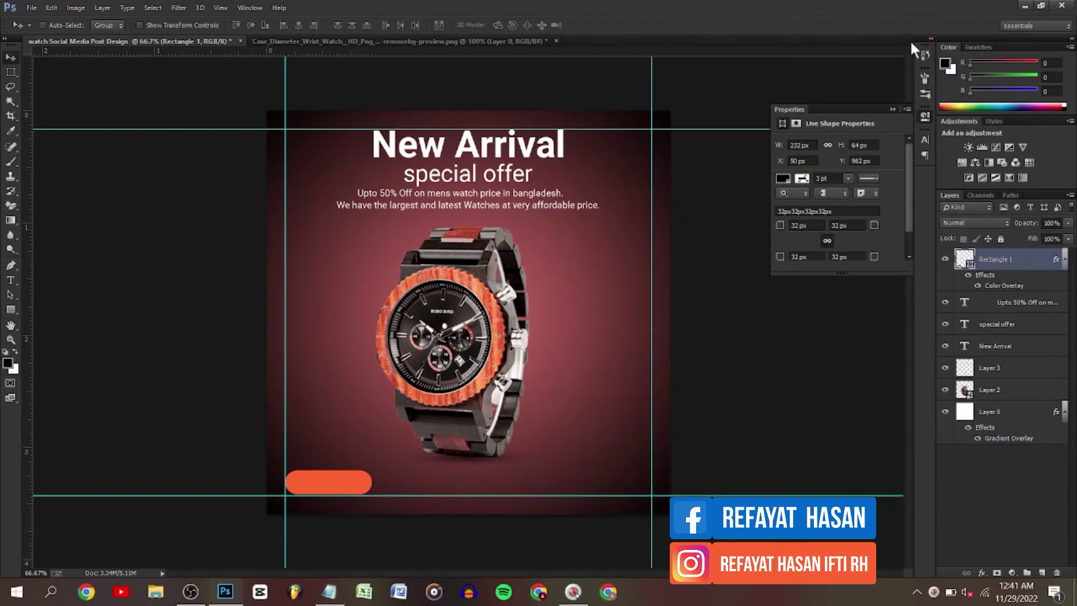
Step: Create a new text layer beside the watch and paste "shop now" into it
{"action": "left_click", "coordinate": [9, 279]}
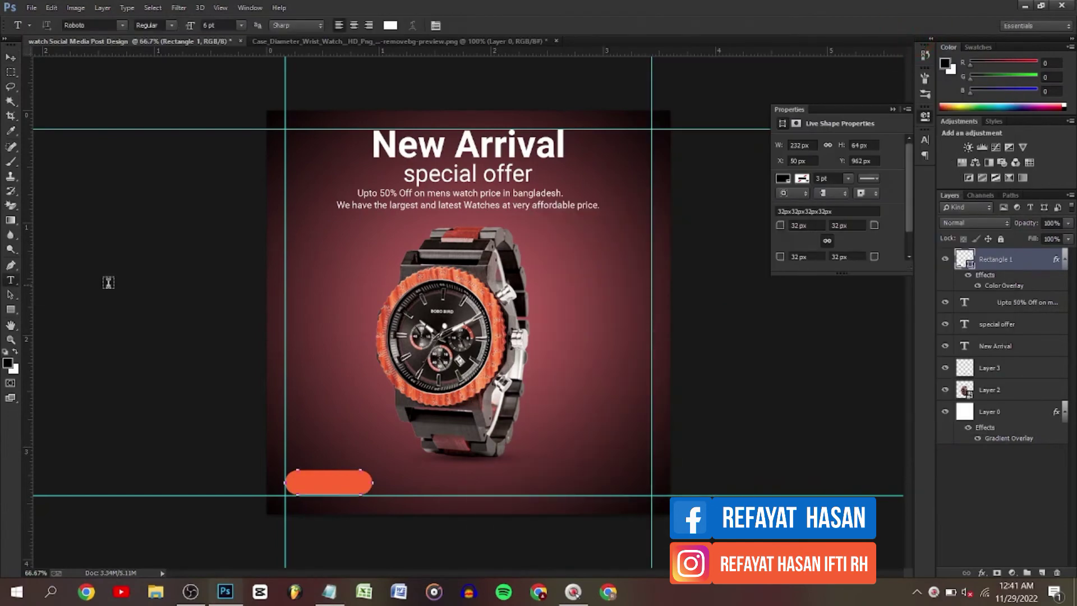
{"action": "left_click", "coordinate": [317, 282]}
{"action": "right_click", "coordinate": [318, 284]}
{"action": "left_click", "coordinate": [346, 339]}
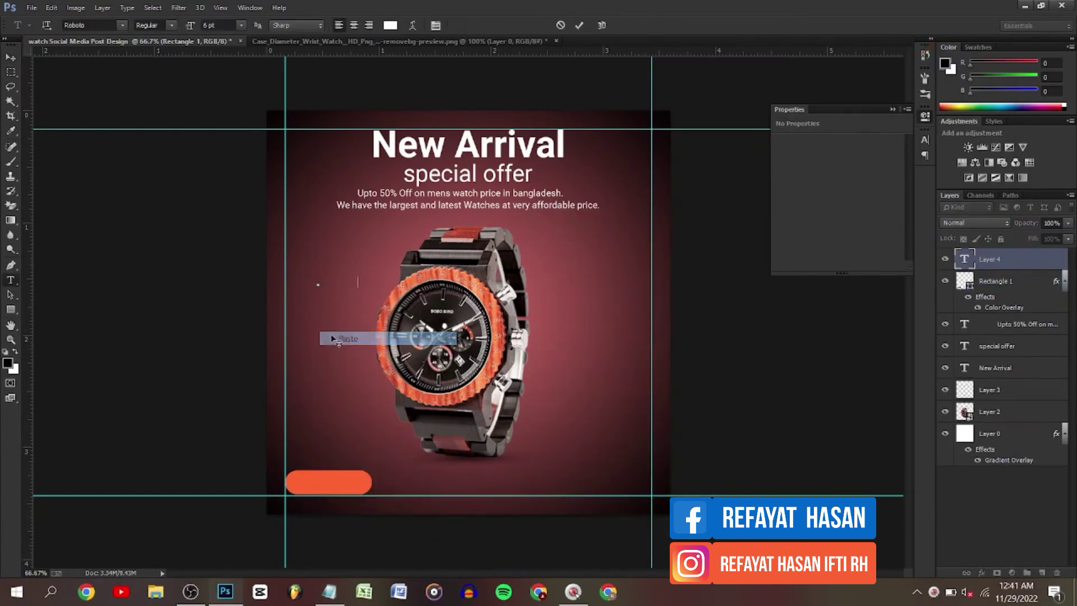
Step: Set the "shop now" text to Roboto Bold at 11 pt and place it centrally on the orange button
{"action": "left_click_drag", "start_coordinate": [362, 283], "coordinate": [310, 261]}
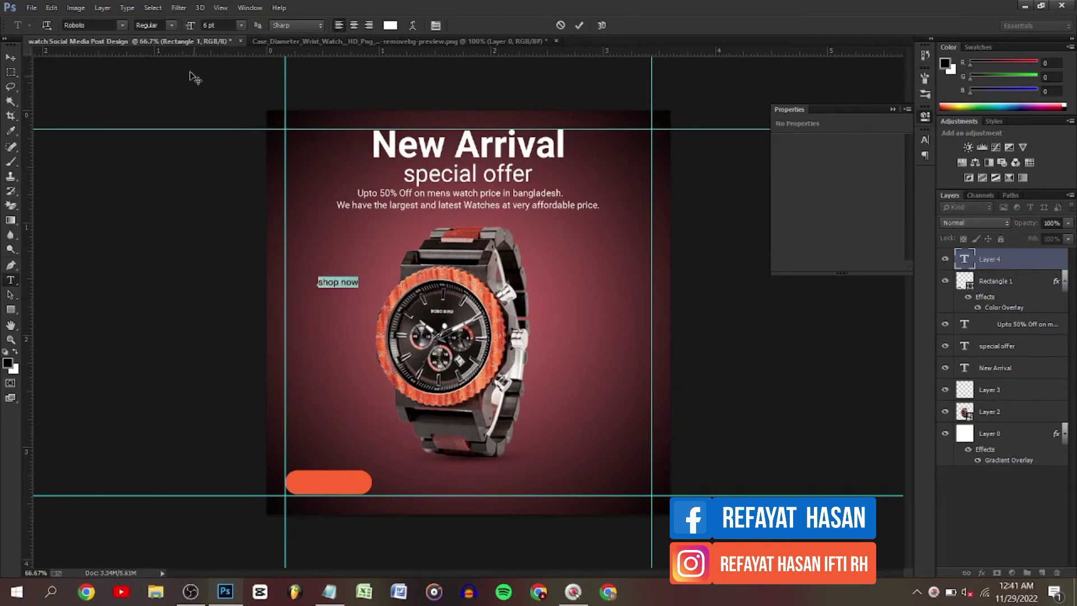
{"action": "left_click", "coordinate": [171, 26]}
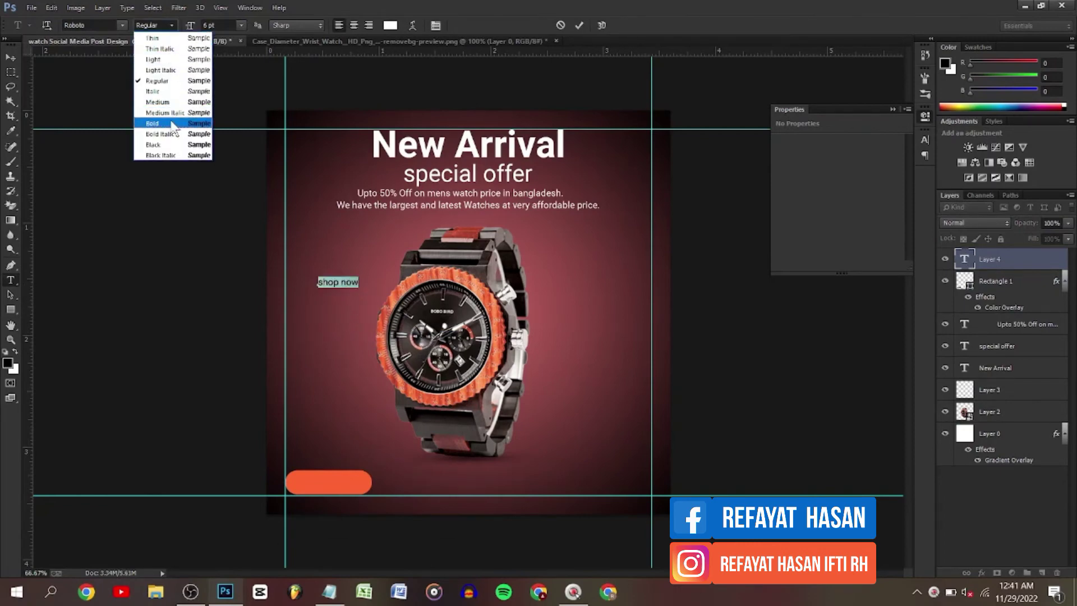
{"action": "left_click", "coordinate": [199, 121]}
{"action": "left_click_drag", "start_coordinate": [191, 26], "coordinate": [193, 28]}
{"action": "left_click", "coordinate": [11, 56]}
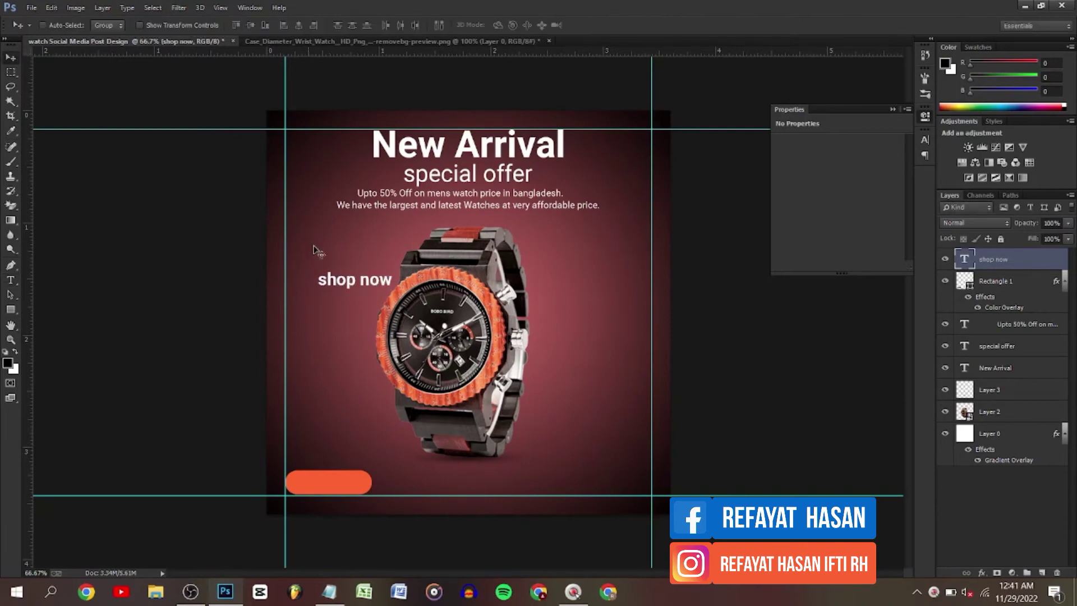
{"action": "left_click_drag", "start_coordinate": [374, 256], "coordinate": [338, 471]}
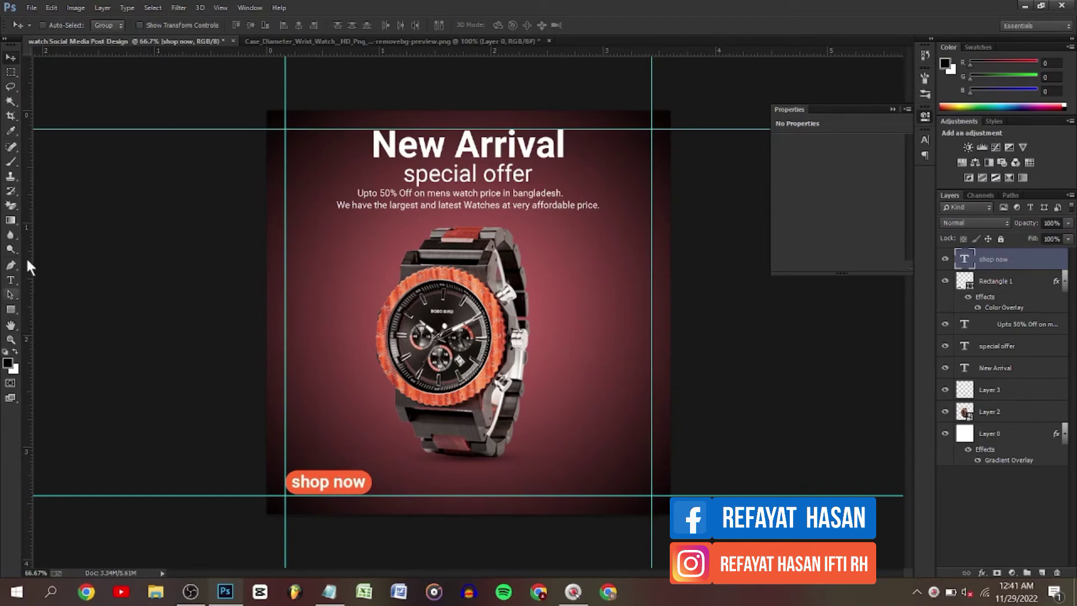
Step: Change the "shop now" text color to black (#000000)
{"action": "left_click", "coordinate": [12, 280]}
{"action": "left_click", "coordinate": [393, 26]}
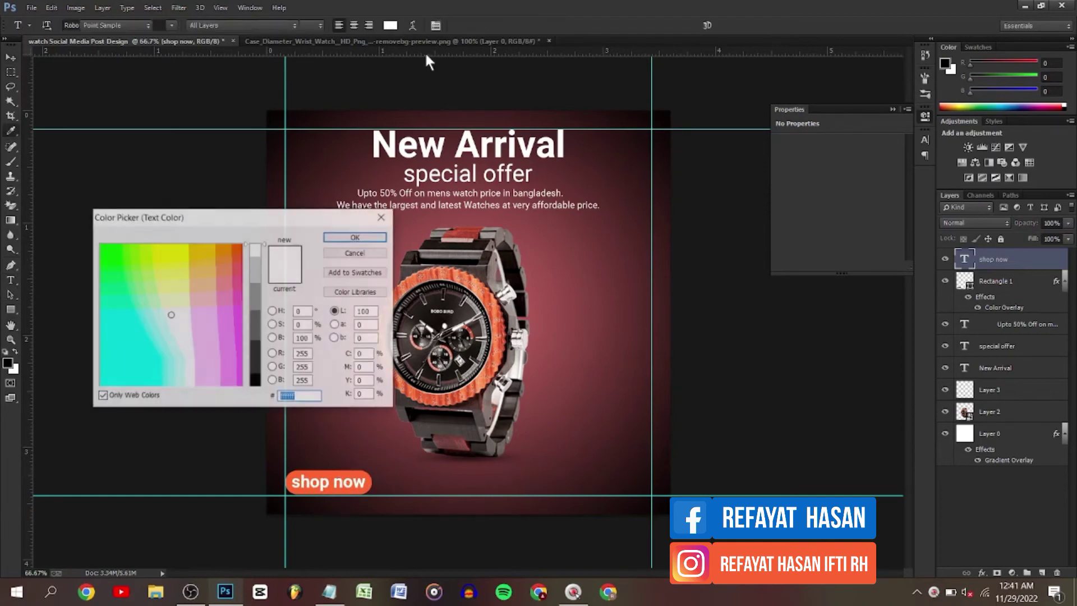
{"action": "left_click", "coordinate": [257, 384]}
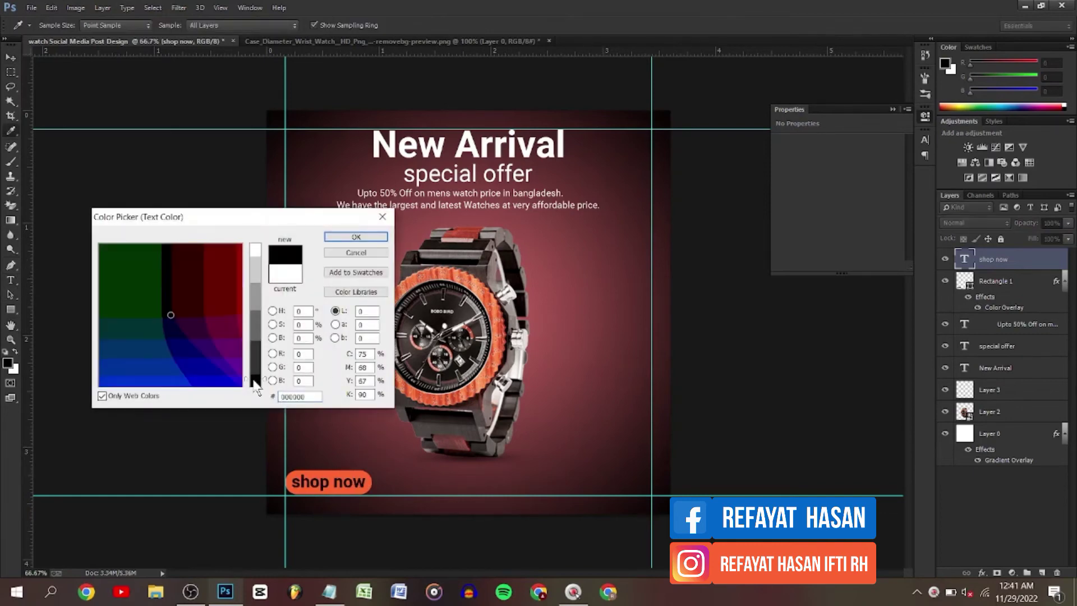
{"action": "left_click", "coordinate": [363, 237]}
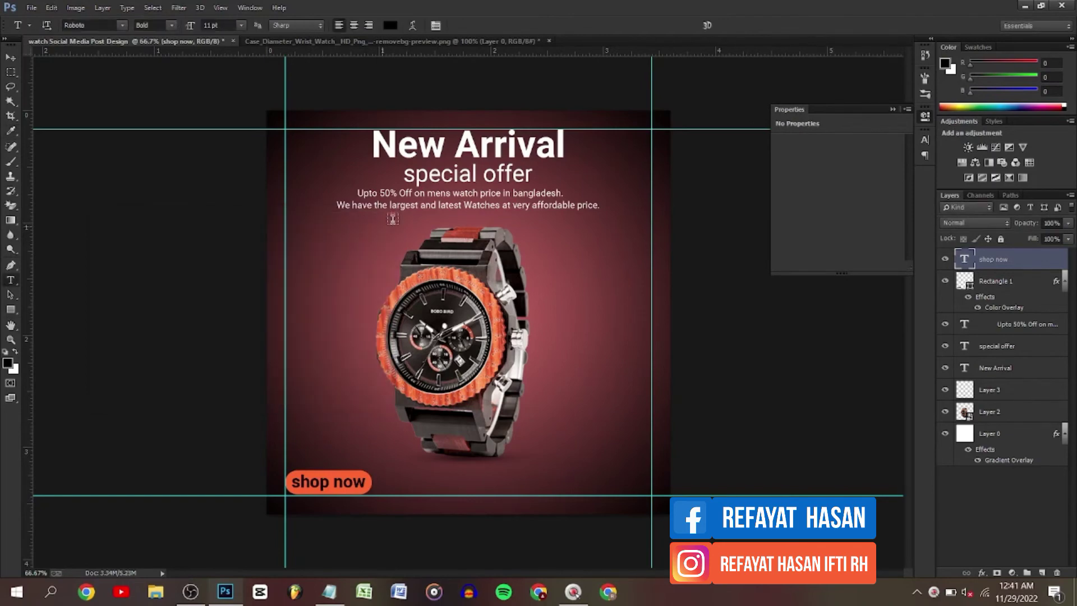
Step: Scale the "shop now" text and its button shape together to about 75%, keeping their lower left corner in place
{"action": "left_click", "coordinate": [11, 57]}
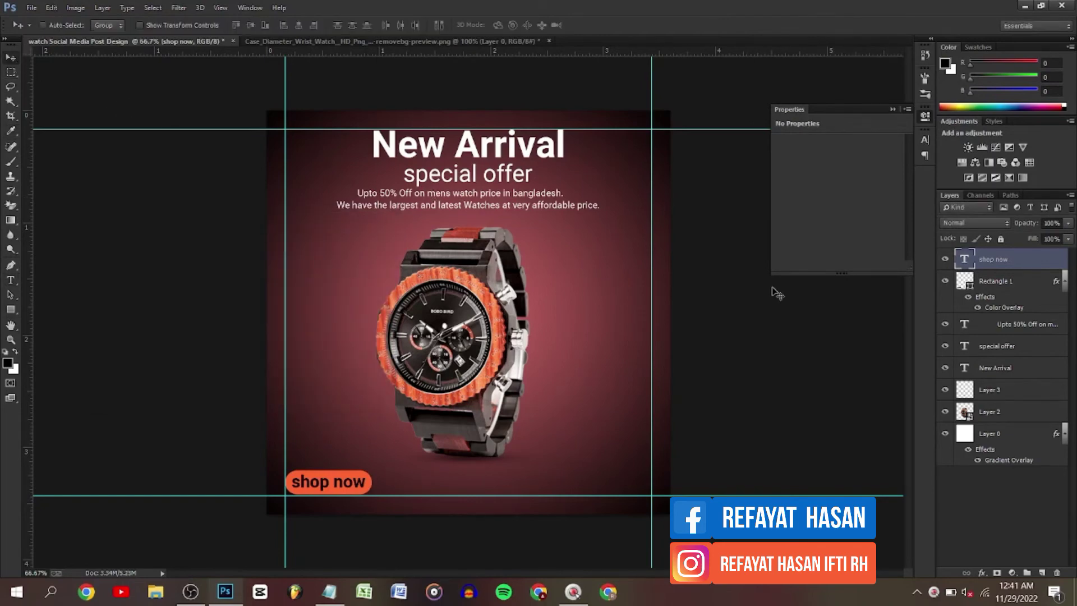
{"action": "left_click", "coordinate": [1010, 282], "text": "shift"}
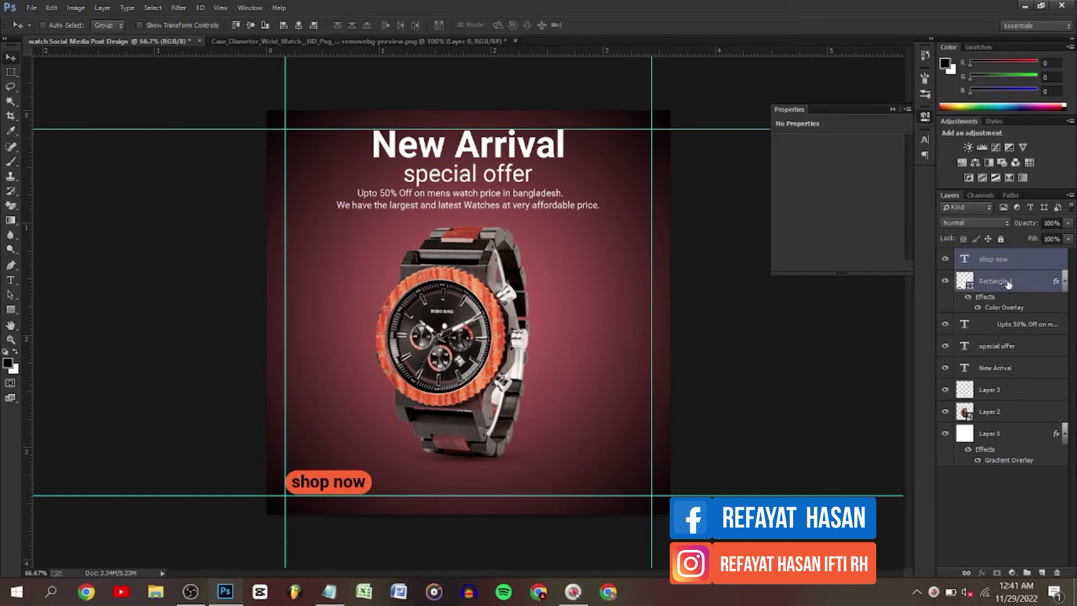
{"action": "key", "text": "ctrl+t"}
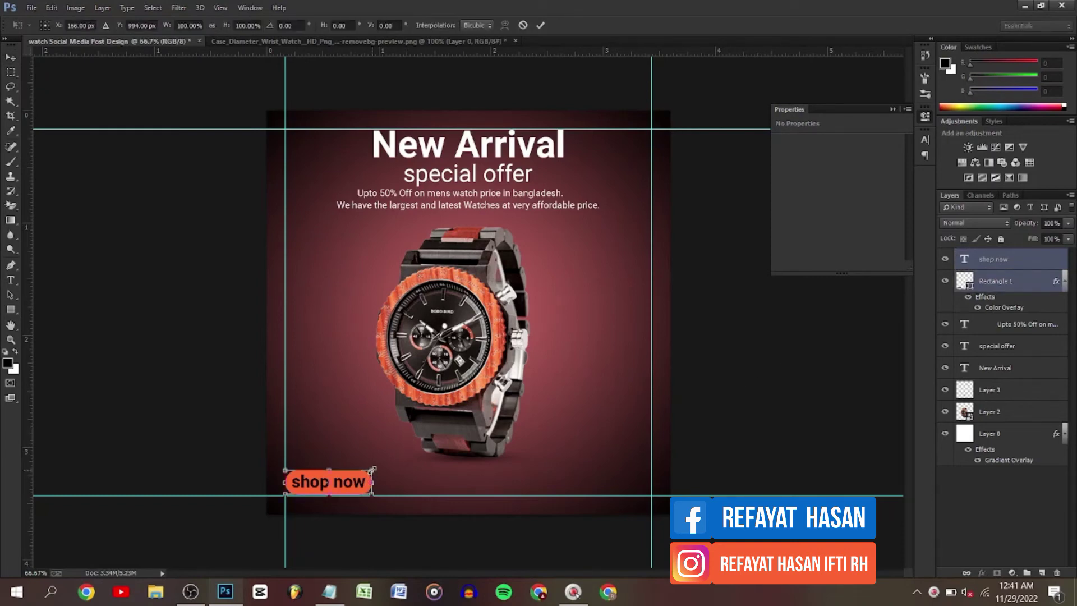
{"action": "left_click_drag", "start_coordinate": [373, 469], "coordinate": [352, 475]}
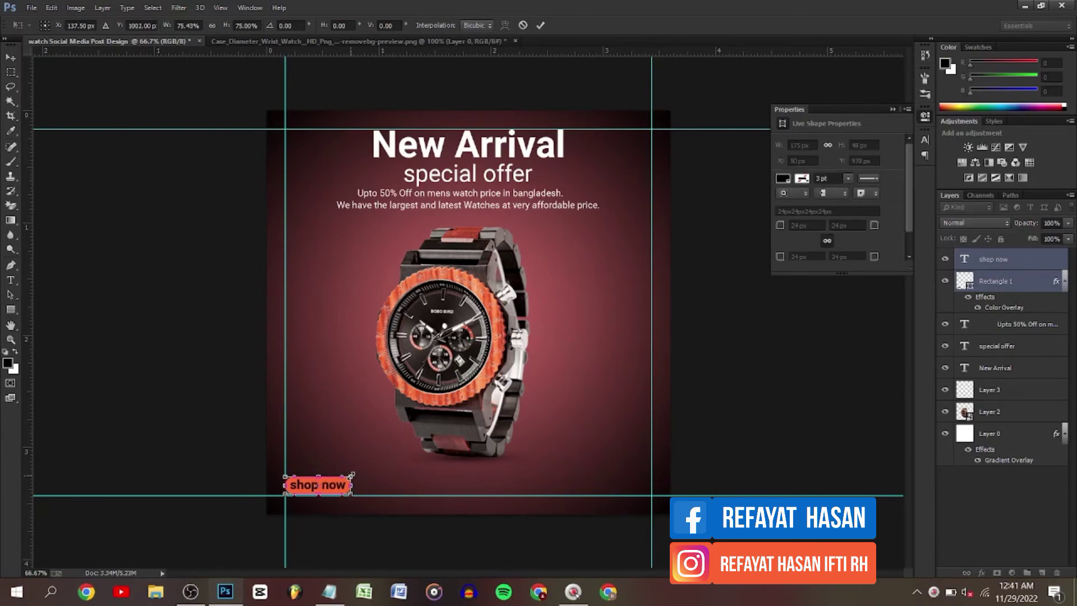
{"action": "left_click", "coordinate": [538, 32]}
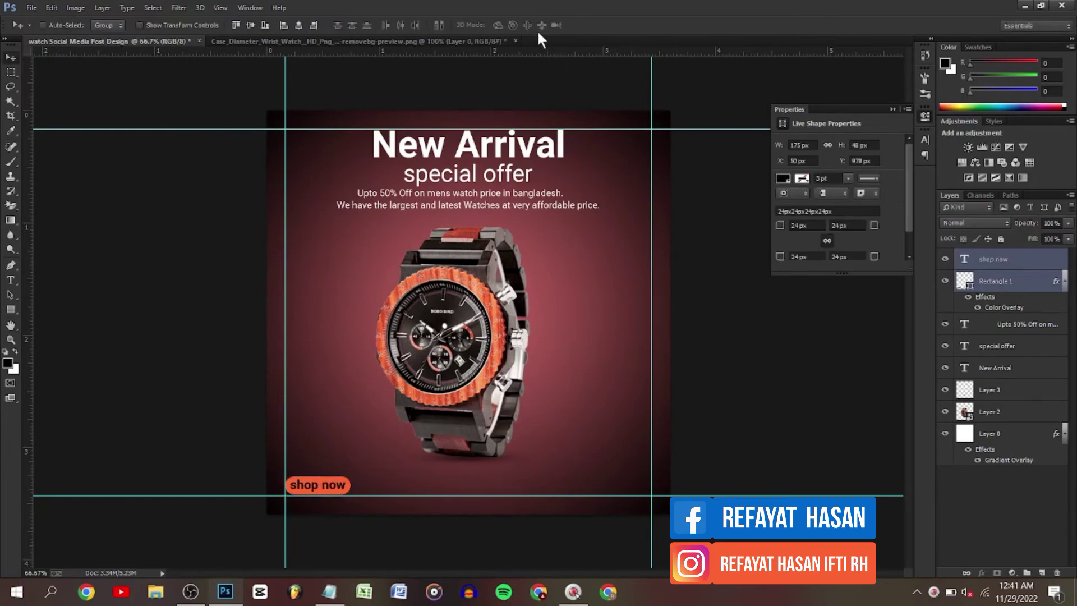
Step: Nudge the button and its text down 2 px and center them horizontally on the canvas
{"action": "key", "text": "Down"}
{"action": "key", "text": "Down"}
{"action": "key", "text": "ctrl+a"}
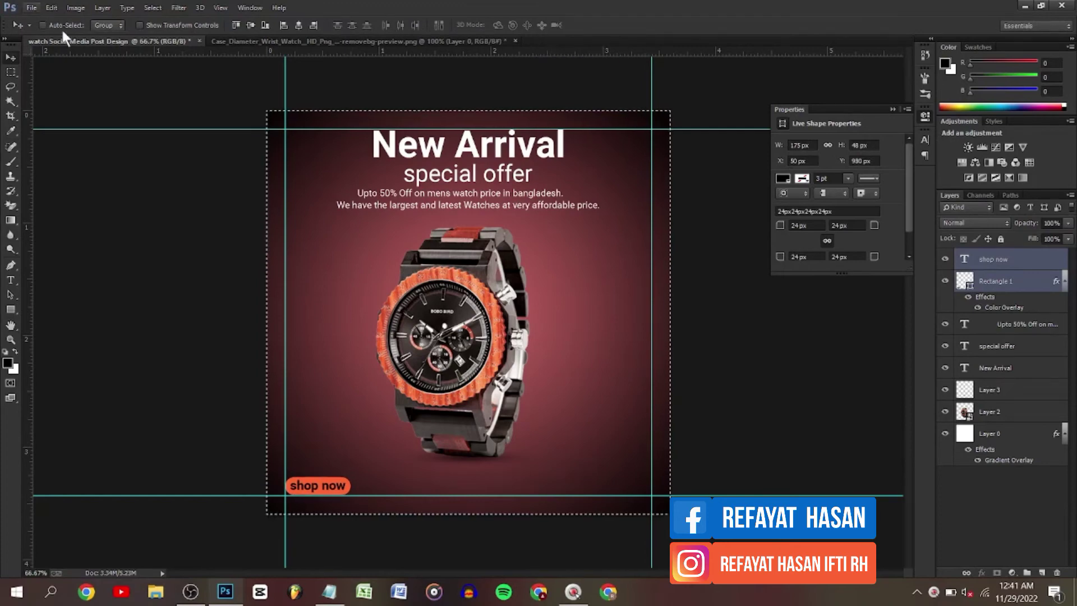
{"action": "left_click", "coordinate": [298, 28]}
{"action": "key", "text": "ctrl+d"}
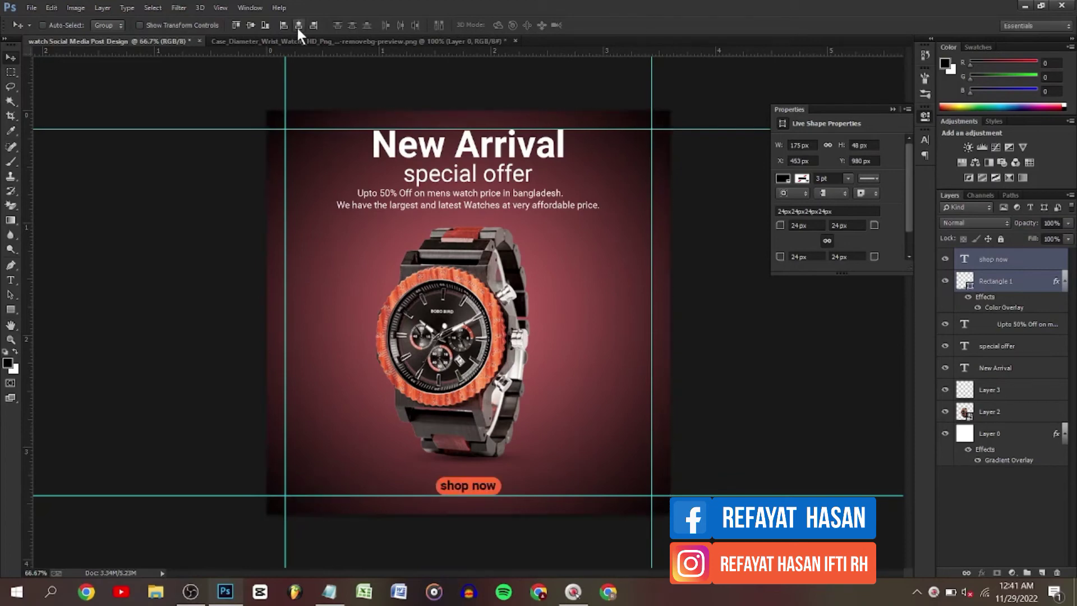
Step: Move the button and its text back to the left guide at the lower guide, and select only the text layer
{"action": "left_click_drag", "start_coordinate": [476, 490], "coordinate": [331, 494]}
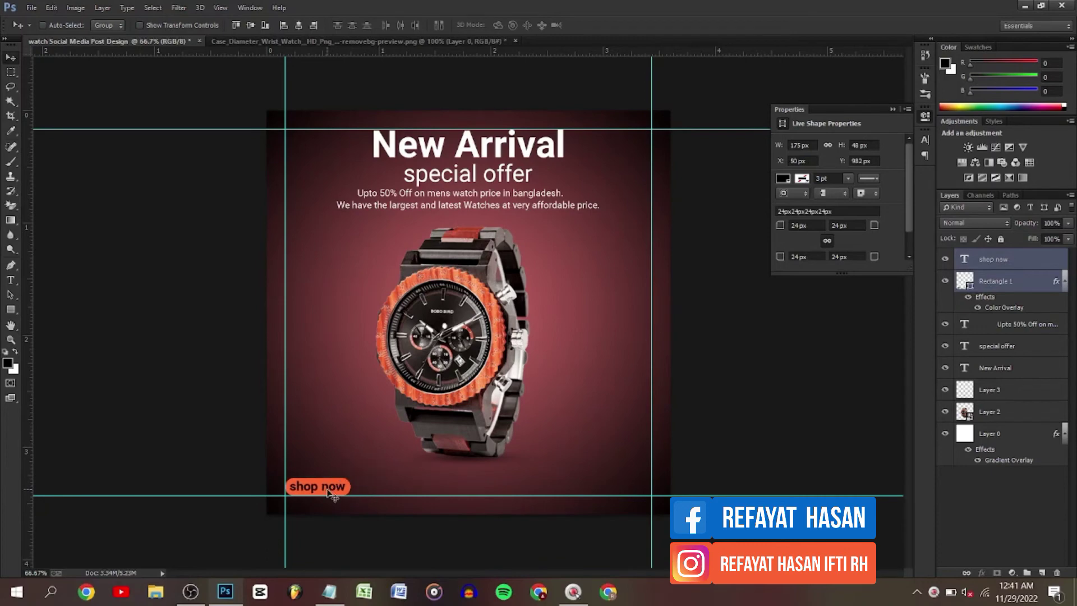
{"action": "left_click", "coordinate": [997, 256]}
{"action": "left_click", "coordinate": [329, 592]}
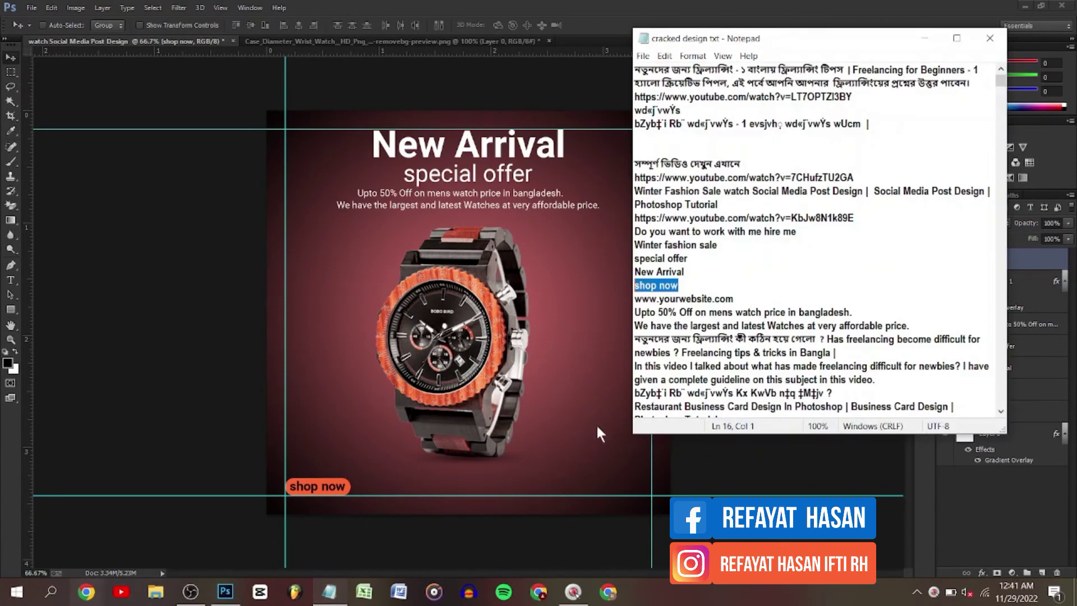
{"action": "double_click", "coordinate": [746, 297]}
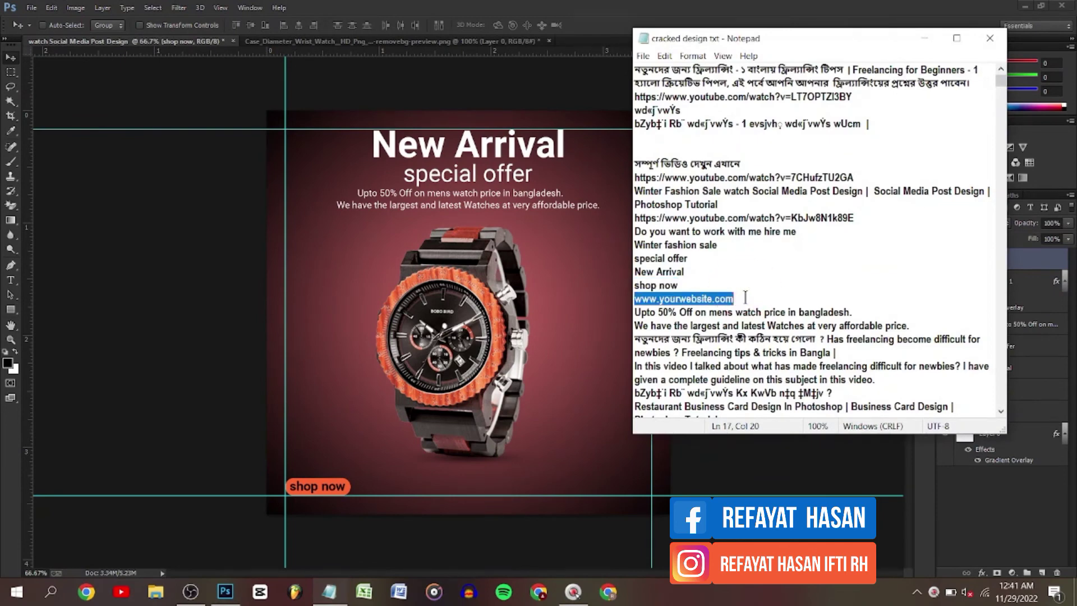
{"action": "right_click", "coordinate": [745, 297]}
{"action": "left_click", "coordinate": [770, 341]}
{"action": "left_click", "coordinate": [931, 41]}
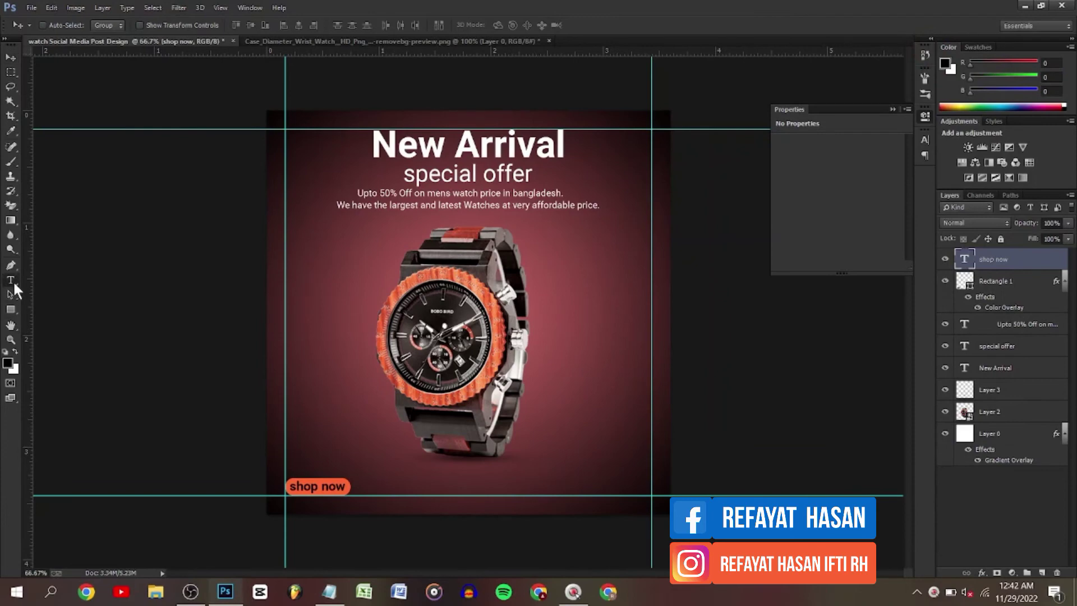
{"action": "left_click", "coordinate": [10, 280]}
{"action": "left_click", "coordinate": [349, 425]}
{"action": "right_click", "coordinate": [349, 425]}
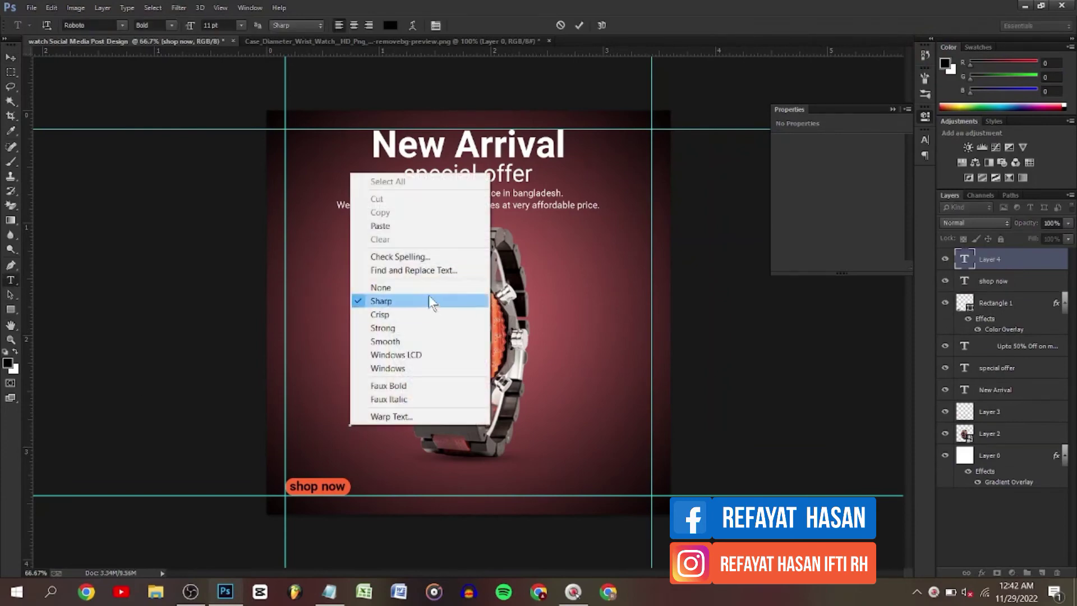
{"action": "left_click", "coordinate": [380, 225]}
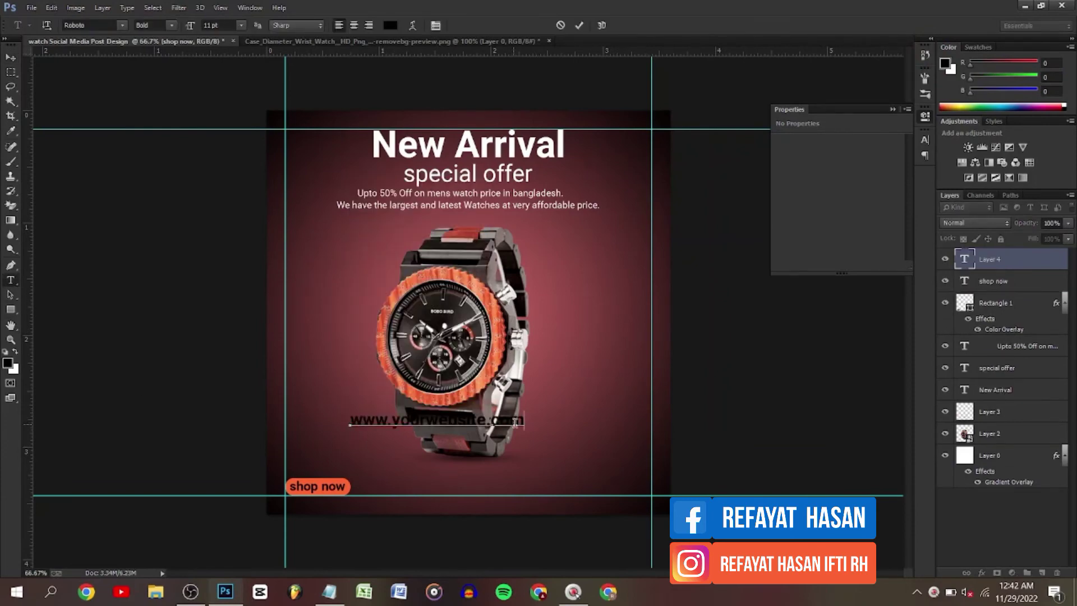
{"action": "left_click_drag", "start_coordinate": [516, 423], "coordinate": [271, 425]}
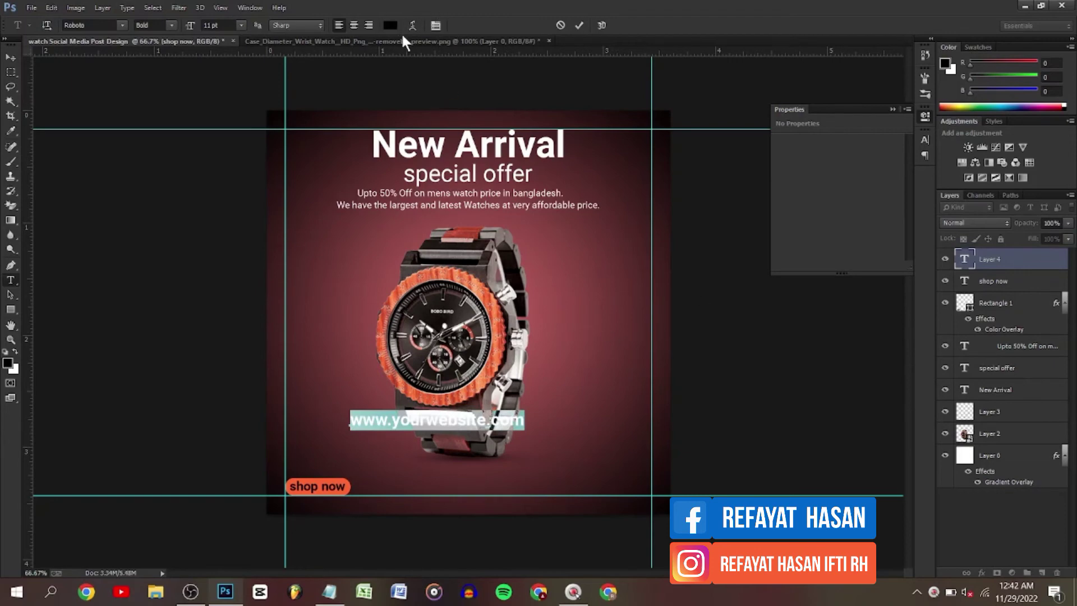
{"action": "left_click", "coordinate": [390, 25]}
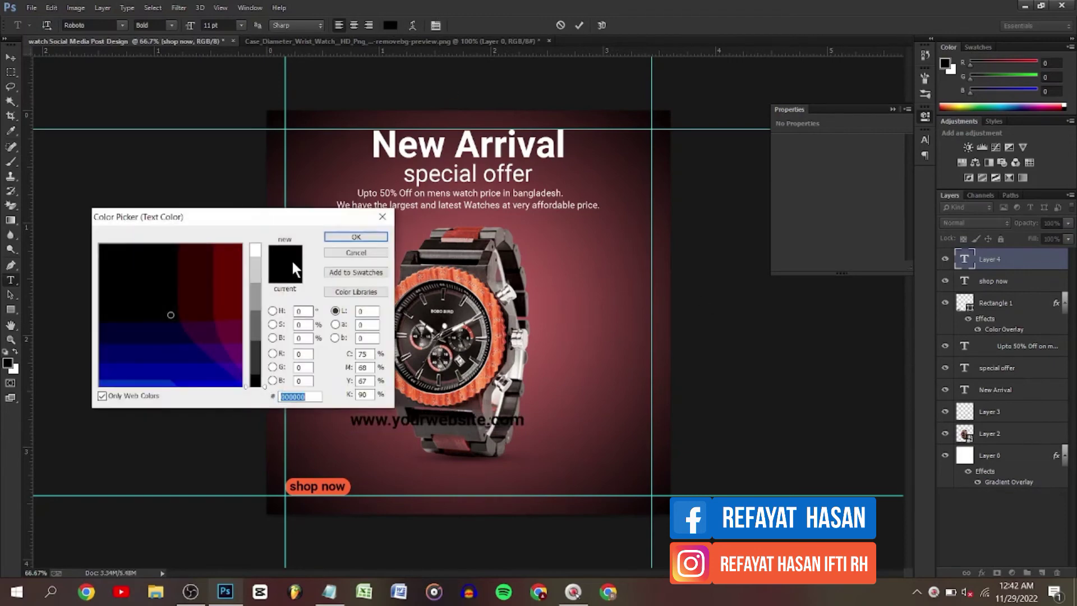
{"action": "left_click", "coordinate": [259, 248]}
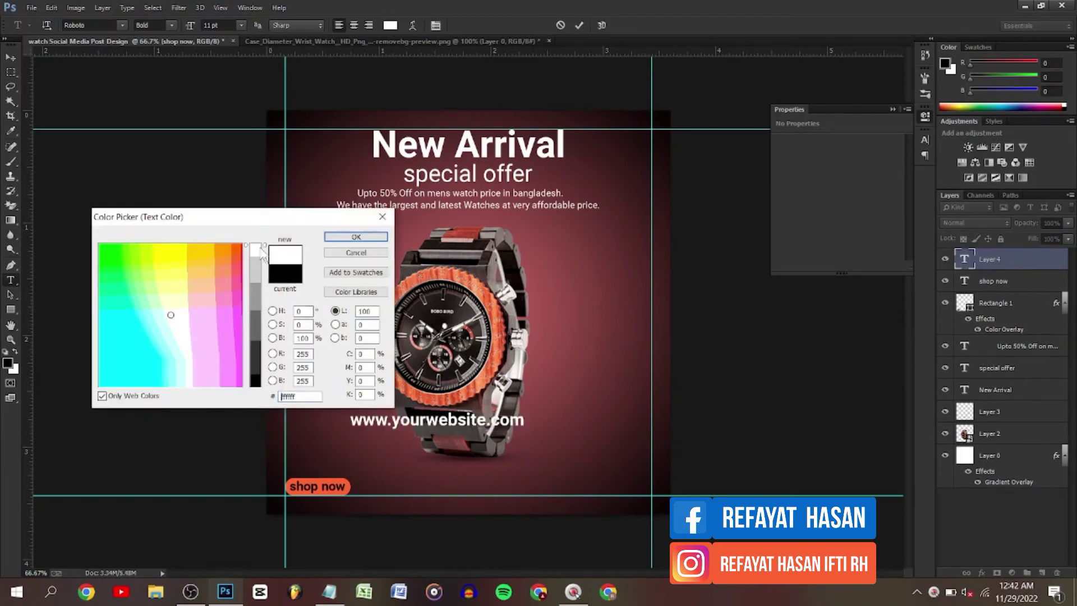
{"action": "left_click", "coordinate": [356, 236]}
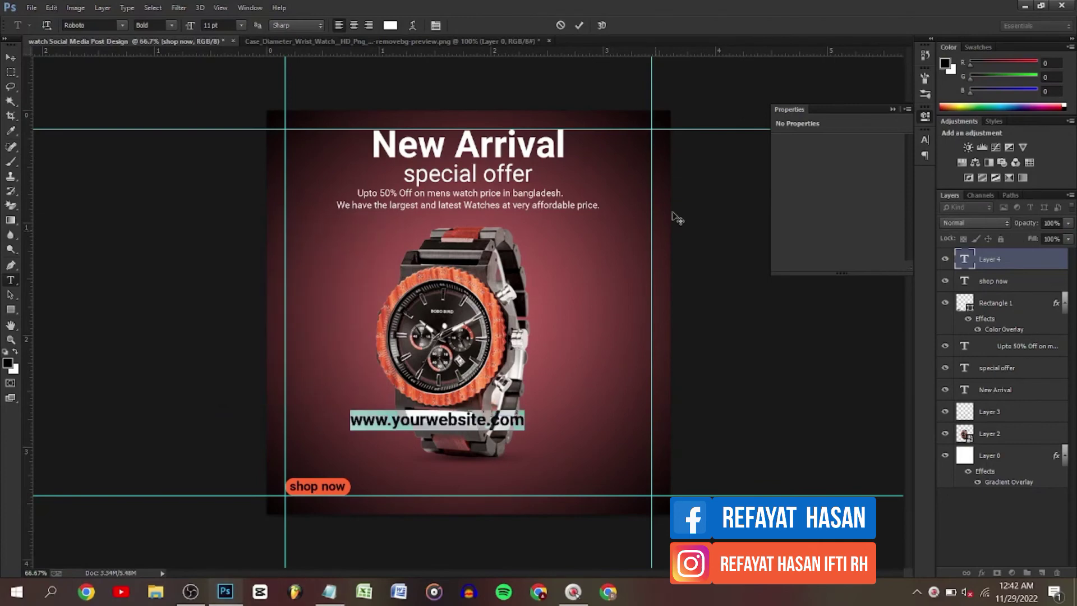
Step: Set the website text to Roboto Regular at 7 pt and move it to the corner of the right and lower guides
{"action": "left_click", "coordinate": [172, 26]}
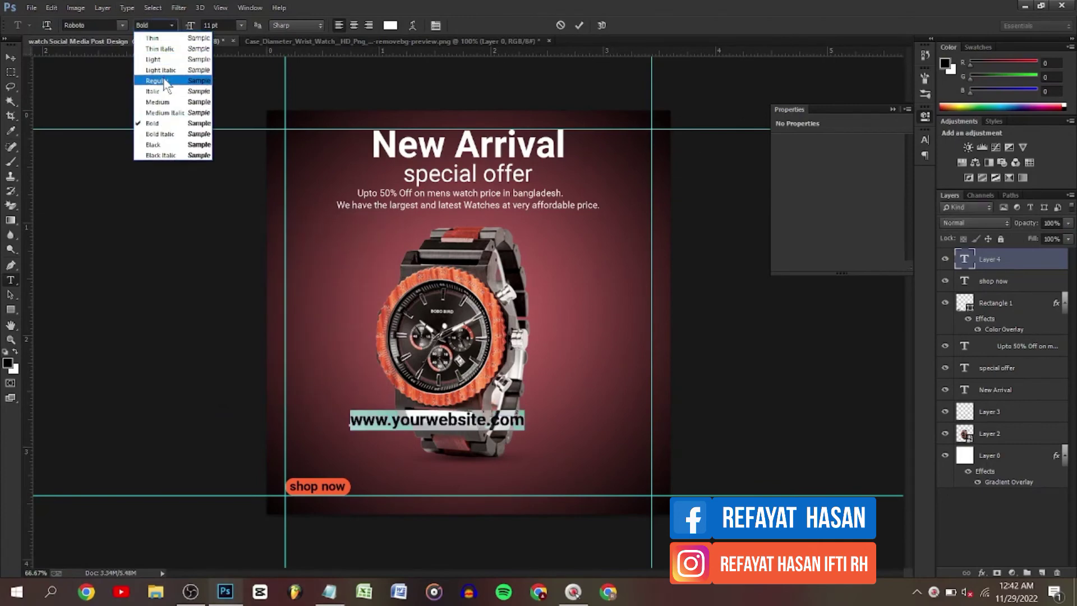
{"action": "left_click", "coordinate": [164, 83]}
{"action": "left_click_drag", "start_coordinate": [189, 28], "coordinate": [175, 28]}
{"action": "left_click", "coordinate": [8, 53]}
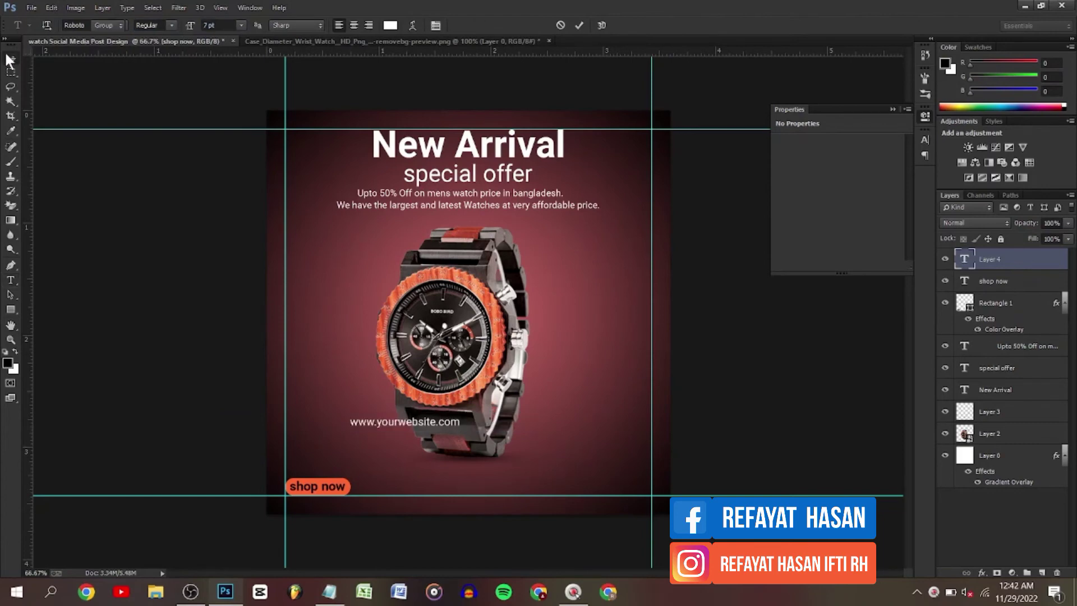
{"action": "left_click_drag", "start_coordinate": [385, 414], "coordinate": [573, 478]}
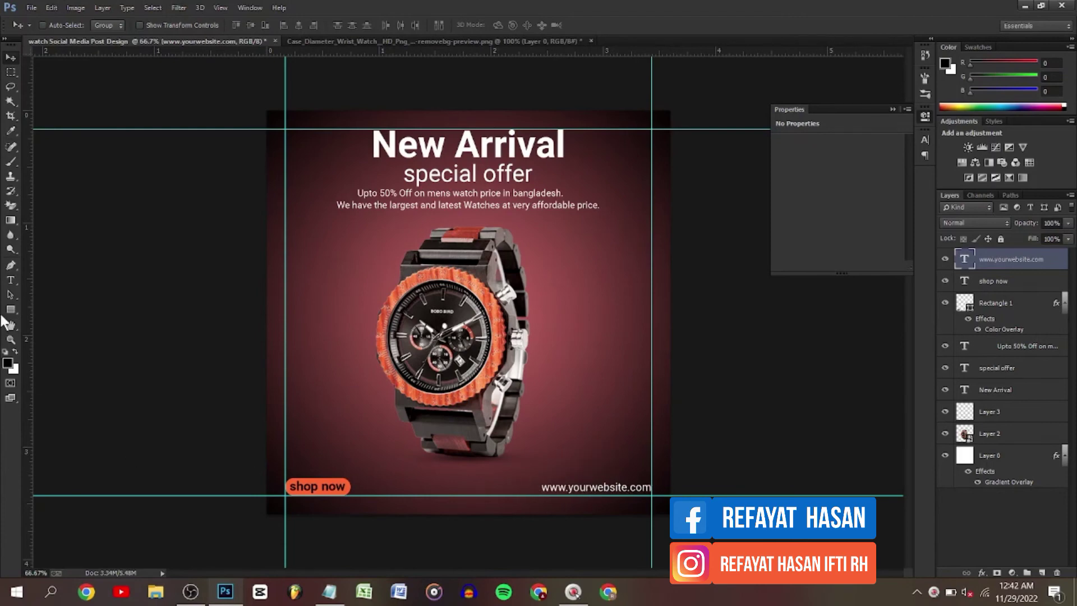
Step: Reduce the website text to 6 pt and move it back against the right guide, just above the lower guide
{"action": "left_click", "coordinate": [11, 280]}
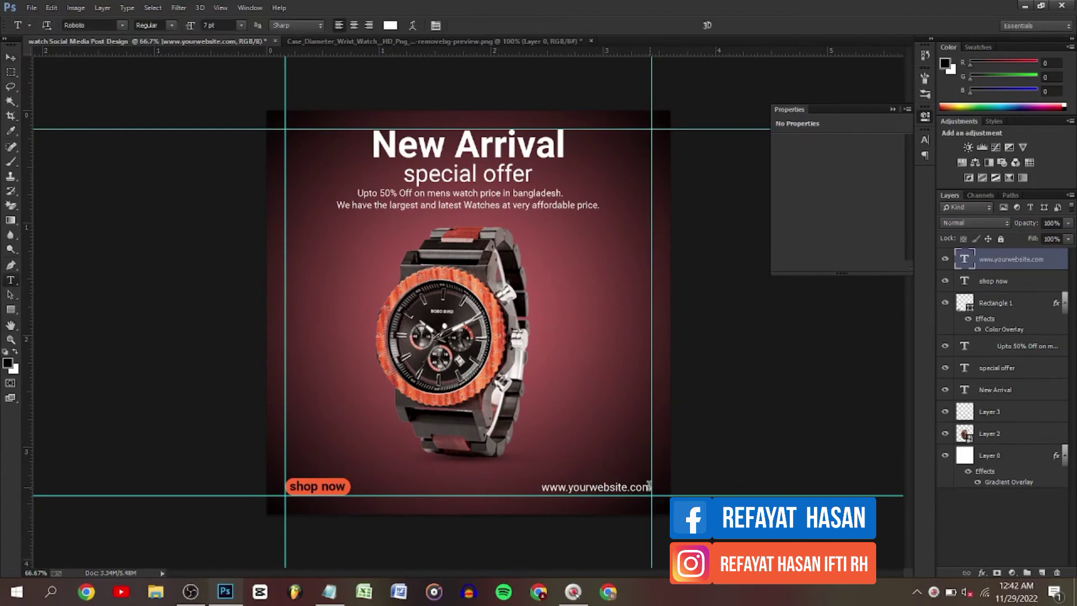
{"action": "left_click_drag", "start_coordinate": [543, 486], "coordinate": [651, 488]}
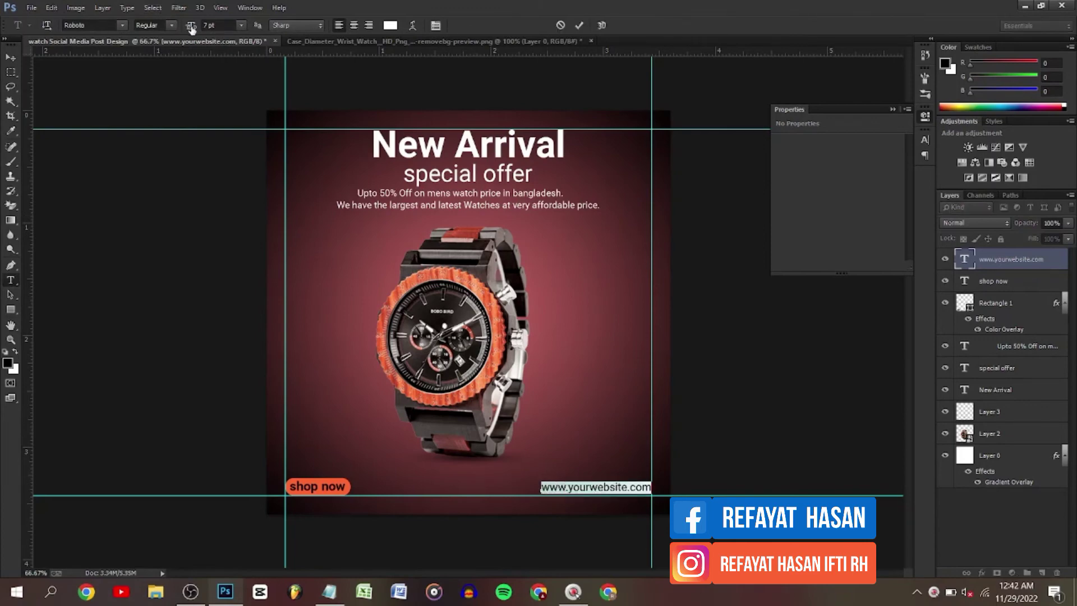
{"action": "left_click_drag", "start_coordinate": [191, 29], "coordinate": [182, 29]}
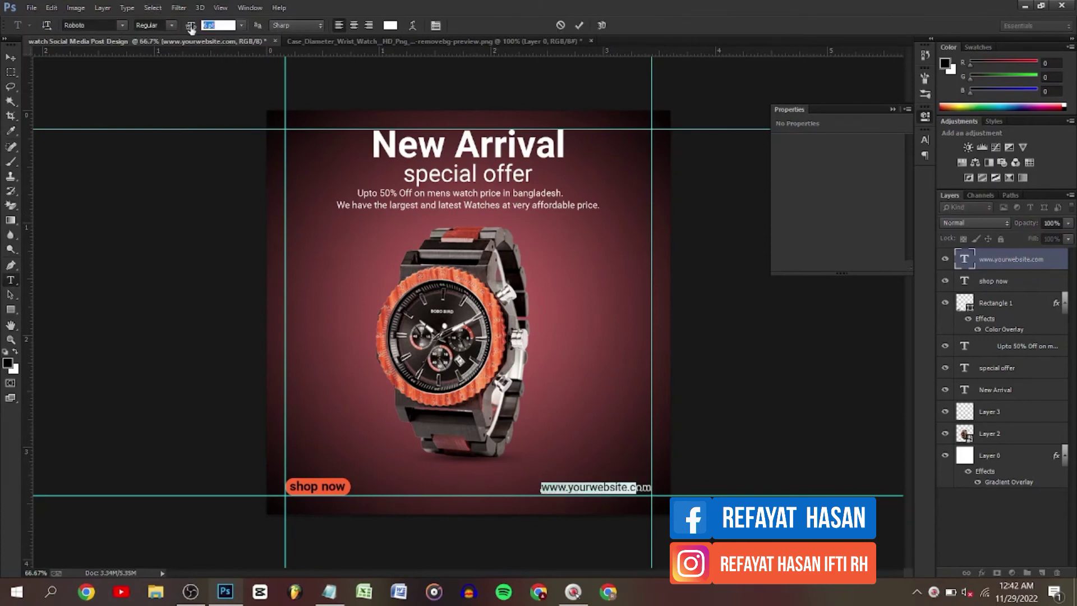
{"action": "left_click", "coordinate": [18, 56]}
{"action": "left_click_drag", "start_coordinate": [432, 358], "coordinate": [449, 357]}
{"action": "key", "text": "Down"}
{"action": "key", "text": "Down"}
{"action": "key", "text": "Down"}
{"action": "key", "text": "Down"}
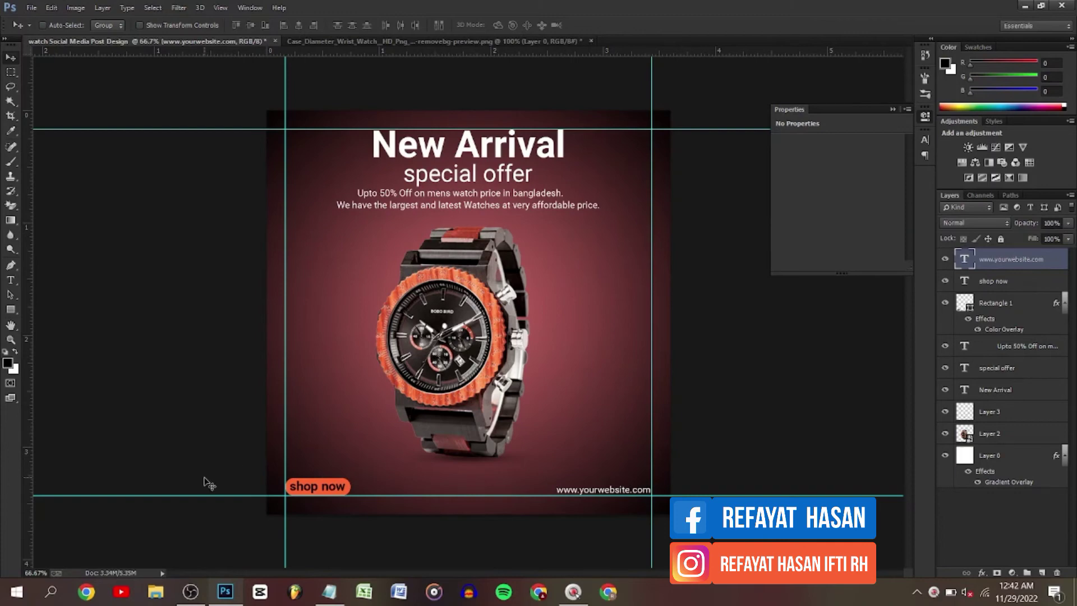
Step: Move the watch layer and its shadow layer together slightly down and to the right
{"action": "left_click", "coordinate": [1000, 282], "text": "shift"}
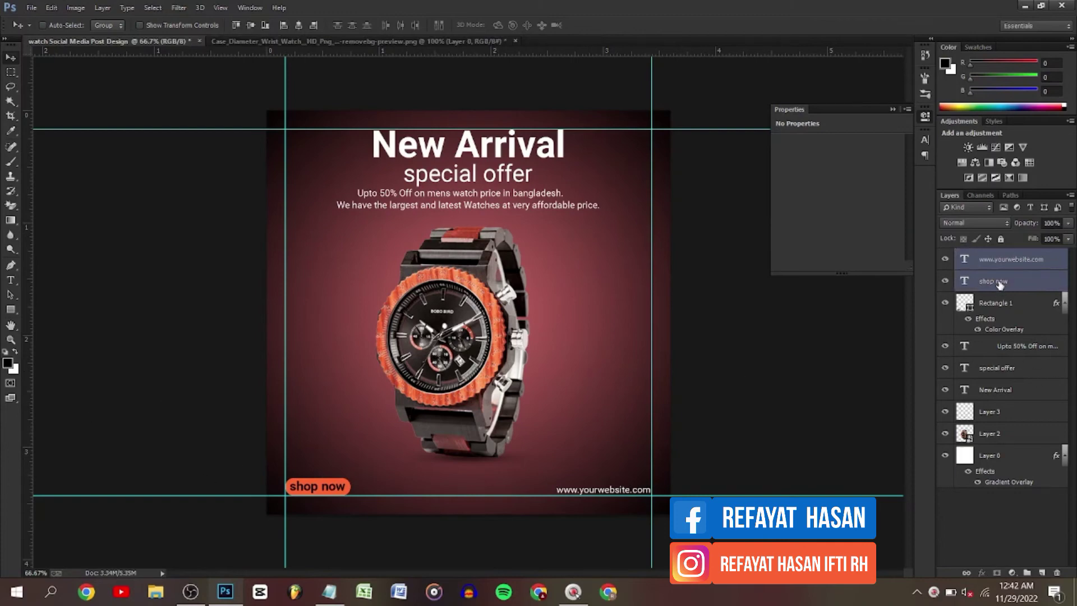
{"action": "left_click", "coordinate": [1000, 436]}
{"action": "left_click", "coordinate": [1009, 409], "text": "shift"}
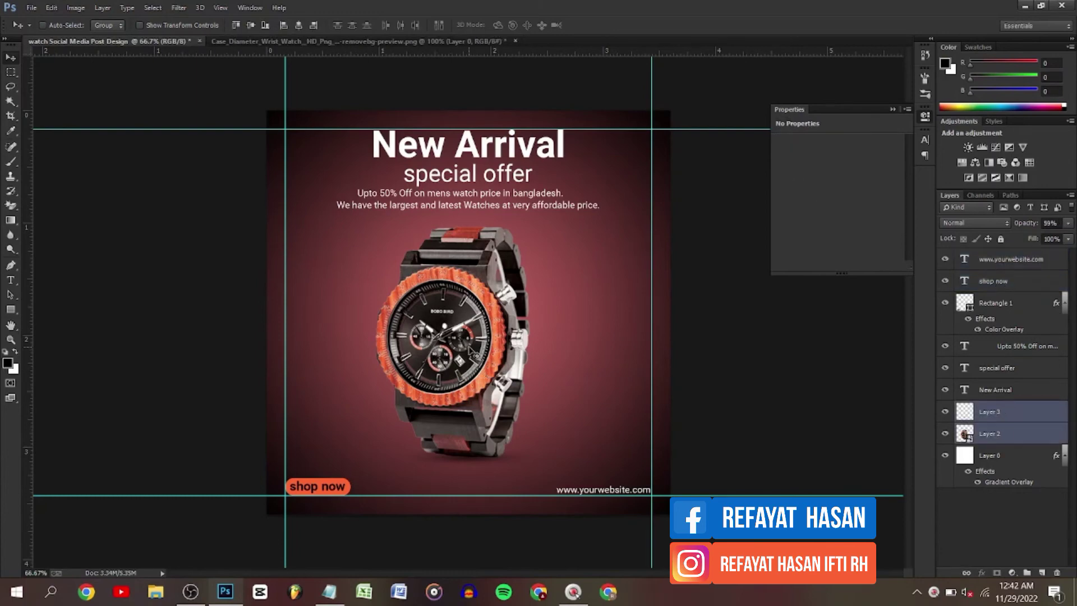
{"action": "left_click_drag", "start_coordinate": [473, 350], "coordinate": [476, 358]}
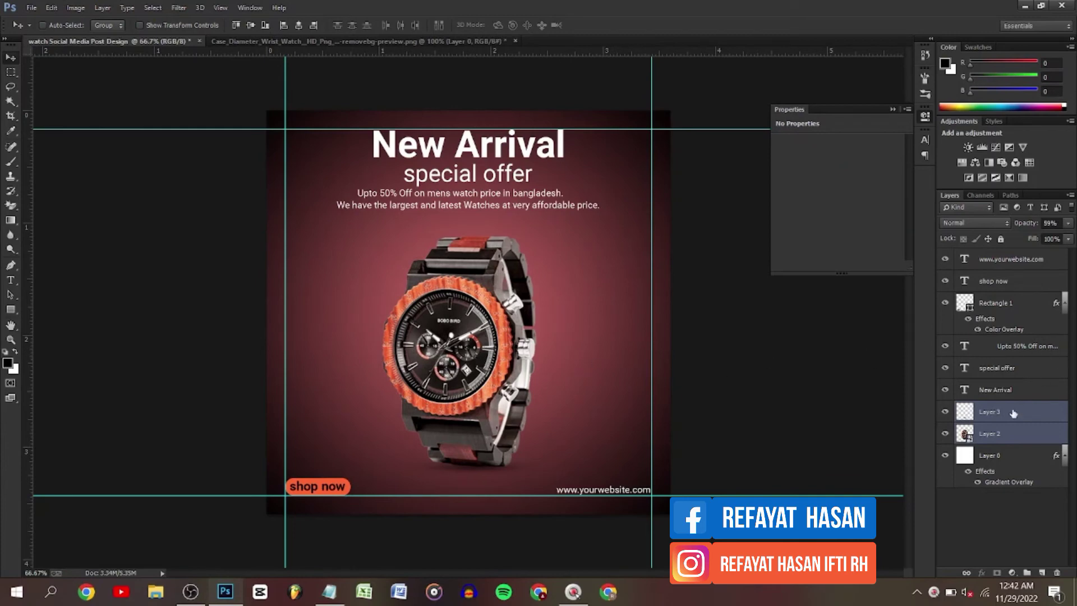
Step: Move the "New Arrival", "special offer" and "Upto 50% Off" text layers together slightly down and to the right
{"action": "left_click", "coordinate": [1012, 392]}
{"action": "left_click", "coordinate": [1016, 371], "text": "shift"}
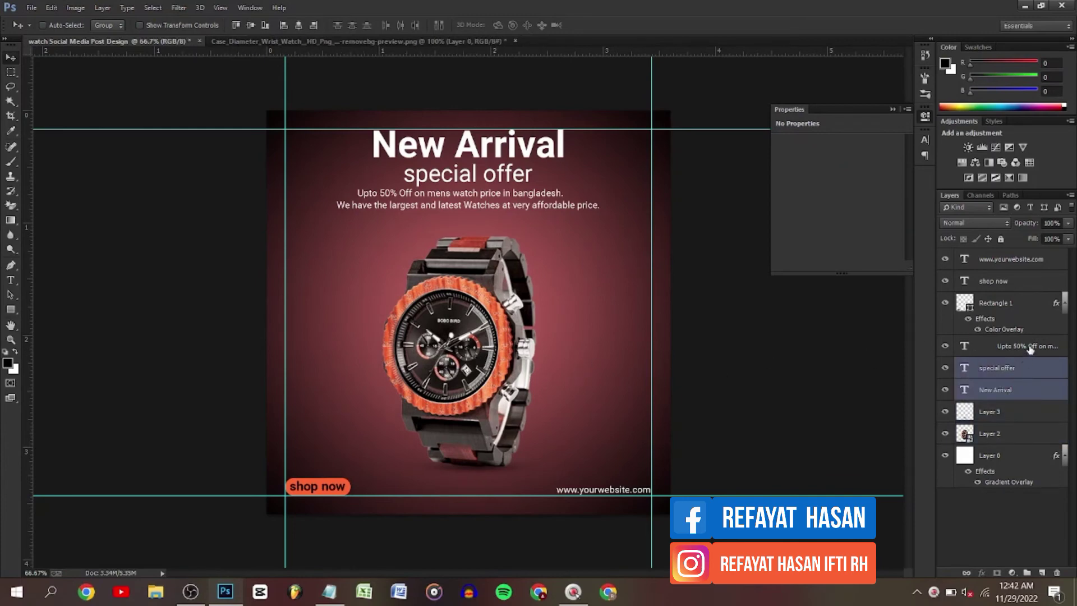
{"action": "left_click", "coordinate": [1031, 348], "text": "shift"}
{"action": "left_click_drag", "start_coordinate": [433, 154], "coordinate": [437, 160]}
Step: Add a new layer above the website text and draw an 18 × 18 px white-filled circle beside the left guide at watch height
{"action": "left_click", "coordinate": [1023, 265]}
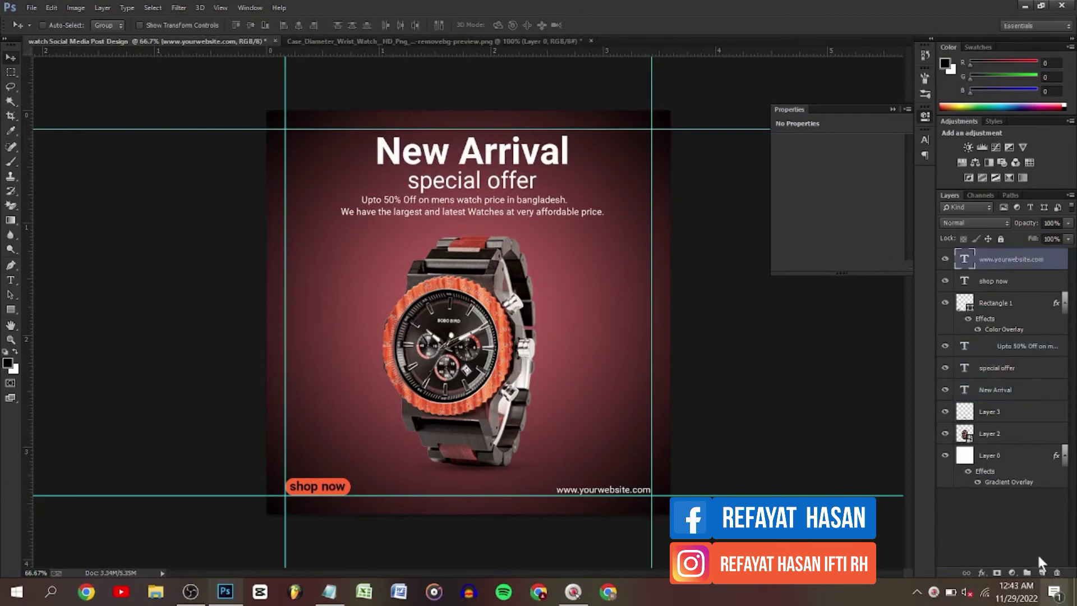
{"action": "left_click", "coordinate": [1042, 573]}
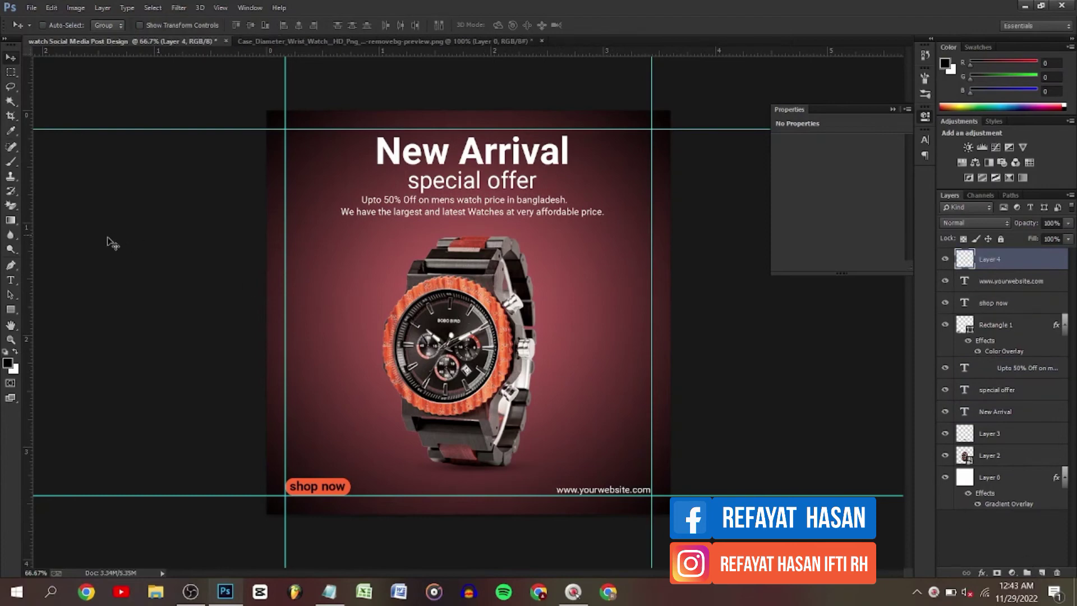
{"action": "left_click", "coordinate": [15, 303]}
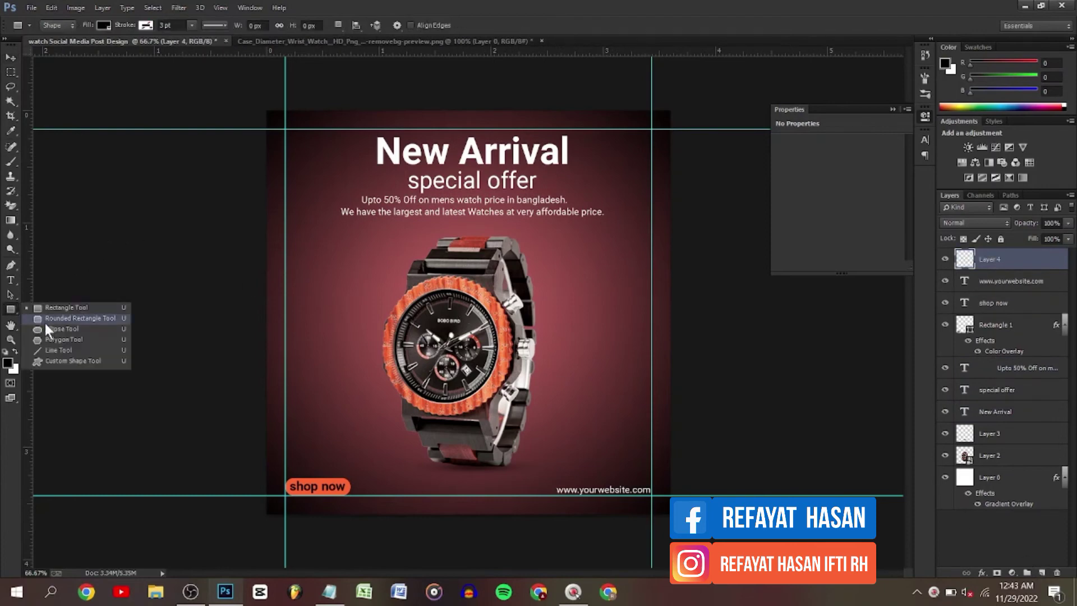
{"action": "left_click", "coordinate": [45, 323]}
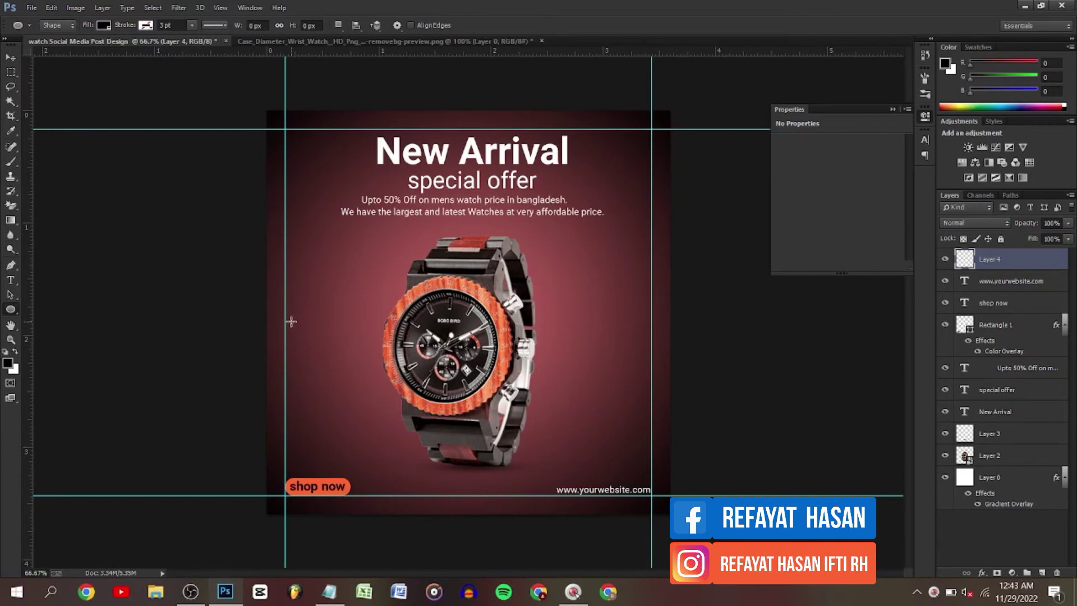
{"action": "left_click_drag", "start_coordinate": [290, 321], "coordinate": [297, 328]}
{"action": "left_click", "coordinate": [103, 26]}
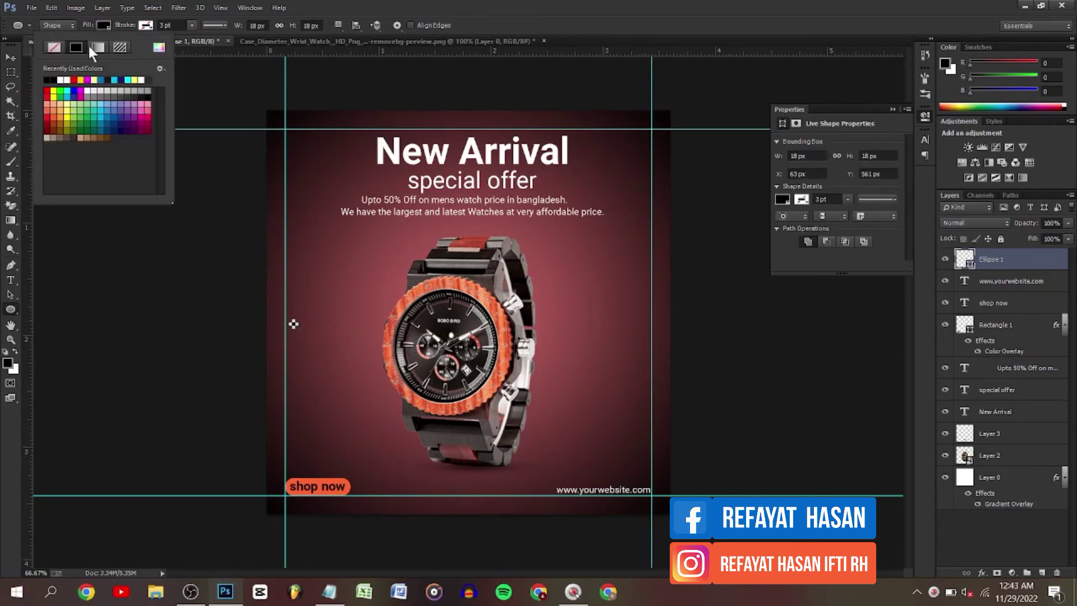
{"action": "left_click", "coordinate": [61, 80]}
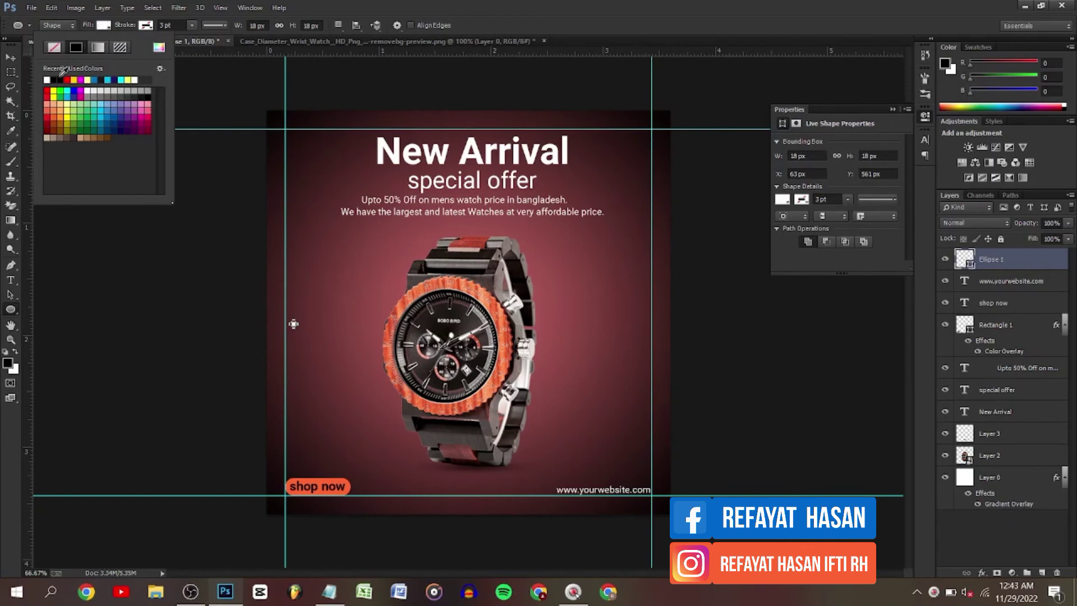
{"action": "left_click", "coordinate": [11, 56]}
{"action": "left_click", "coordinate": [11, 56]}
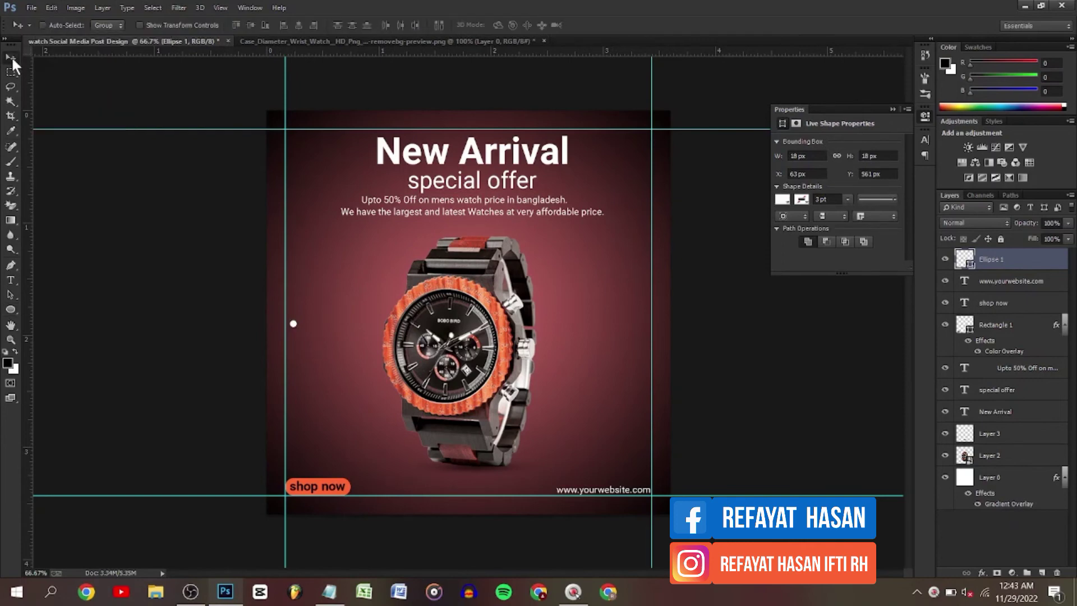
Step: Duplicate the white circle four times and offset each copy about 22 px to the right, forming a row of five dots
{"action": "key", "text": "ctrl+j"}
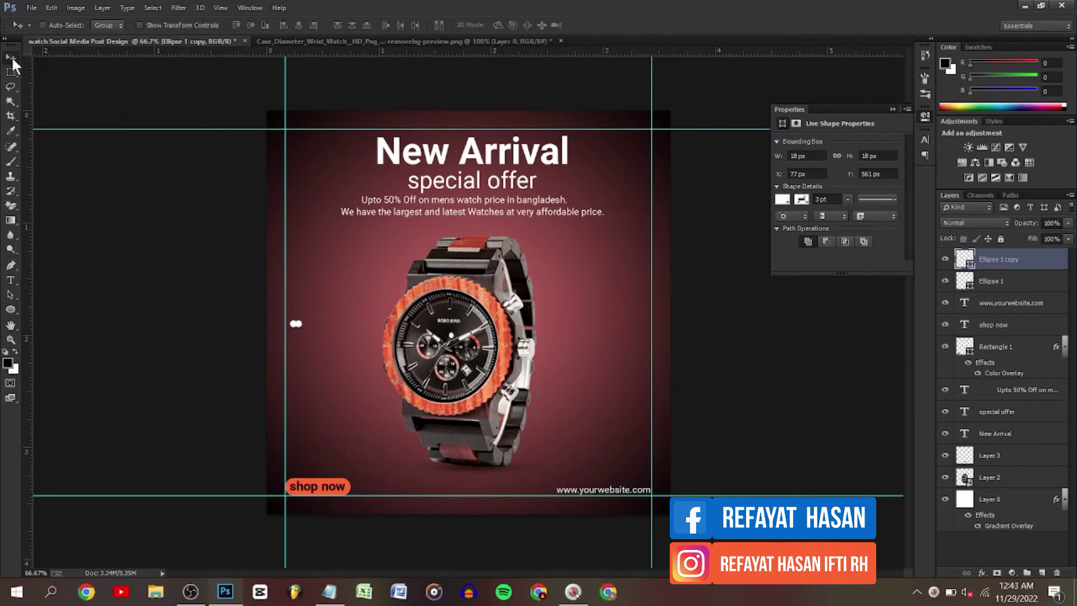
{"action": "key", "text": "ctrl+j"}
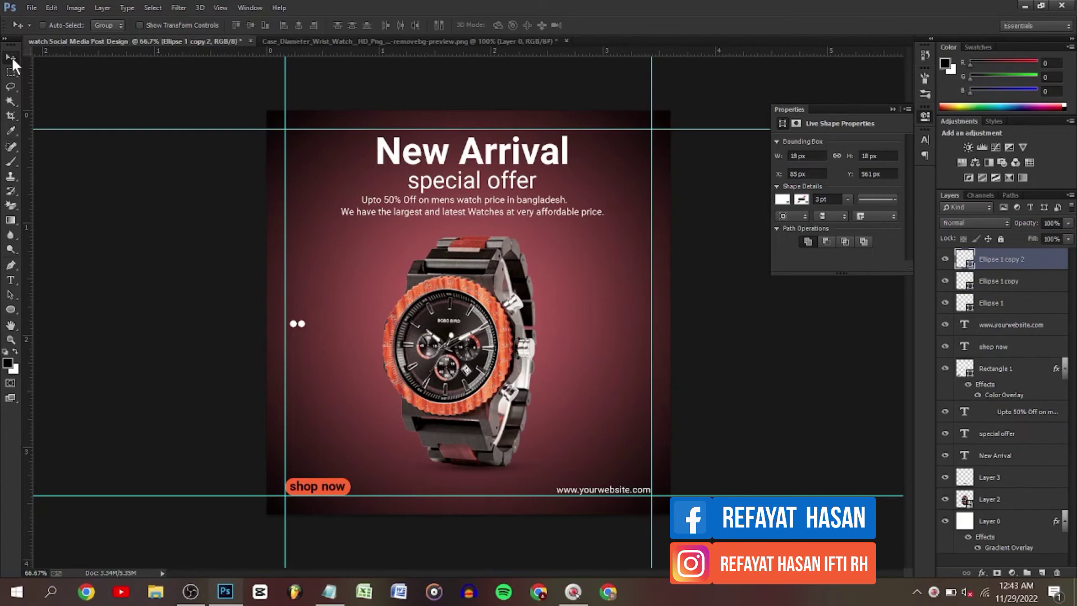
{"action": "key", "text": "Right"}
{"action": "key", "text": "Right"}
{"action": "key", "text": "Right"}
{"action": "key", "text": "Right"}
{"action": "key", "text": "Right"}
{"action": "key", "text": "Right"}
{"action": "key", "text": "Right"}
{"action": "key", "text": "ctrl+j"}
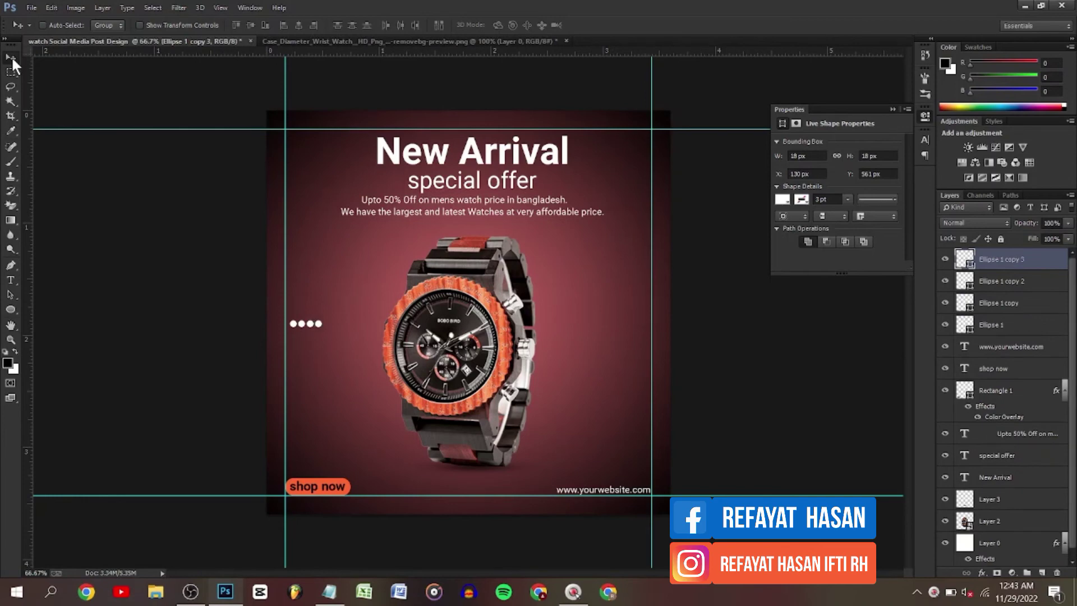
{"action": "key", "text": "ctrl+j"}
{"action": "key", "text": "Right"}
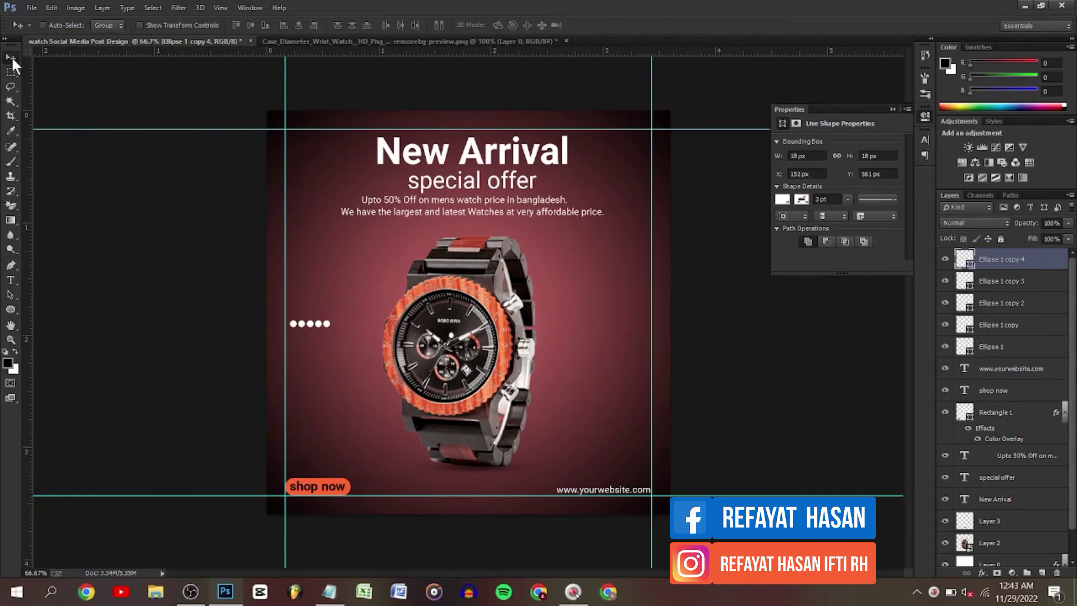
Step: Group the five circle layers and hide the guides, keeping the rulers shown
{"action": "left_click", "coordinate": [992, 347], "text": "shift"}
{"action": "key", "text": "ctrl+g"}
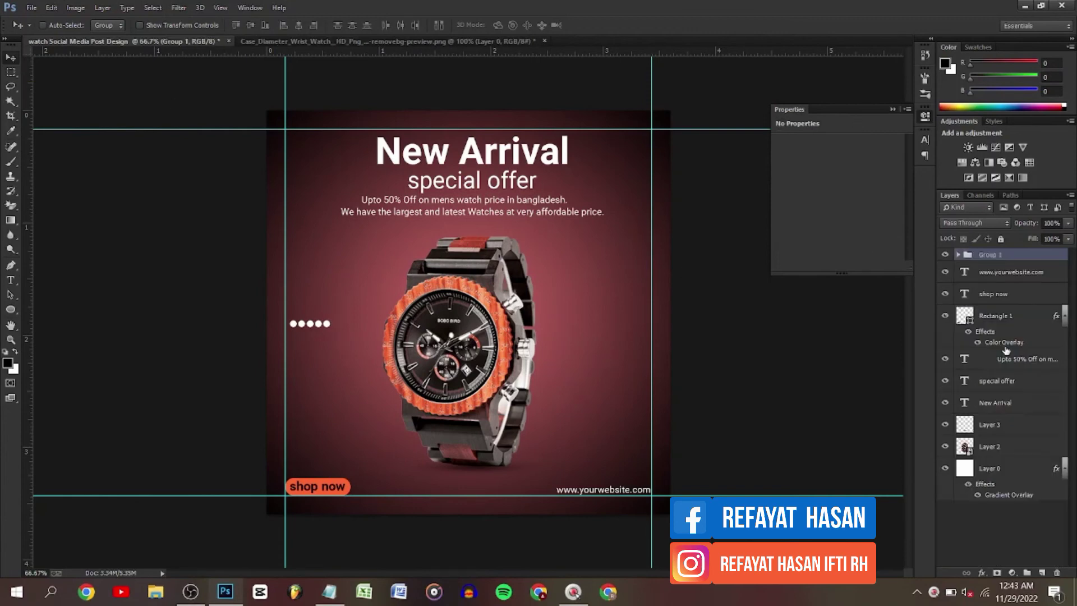
{"action": "key", "text": "ctrl+semicolon"}
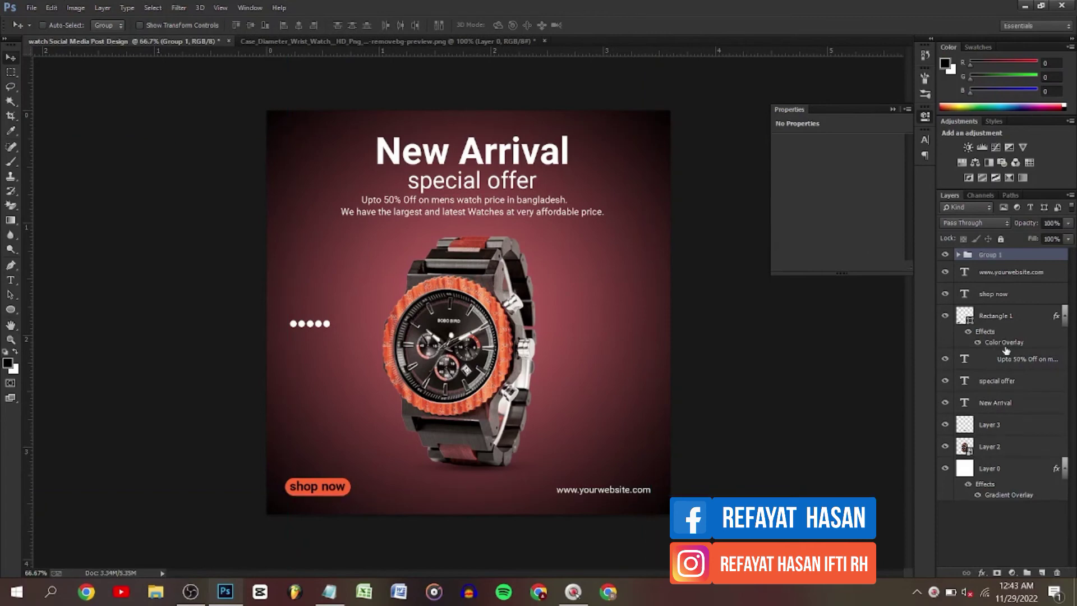
{"action": "key", "text": "ctrl+r"}
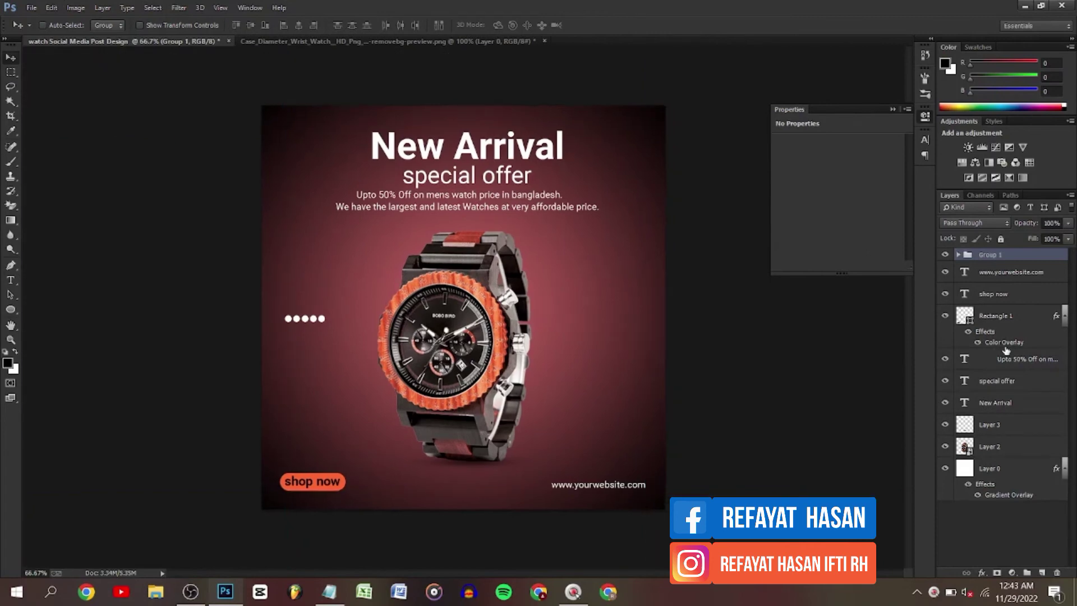
{"action": "key", "text": "ctrl+r"}
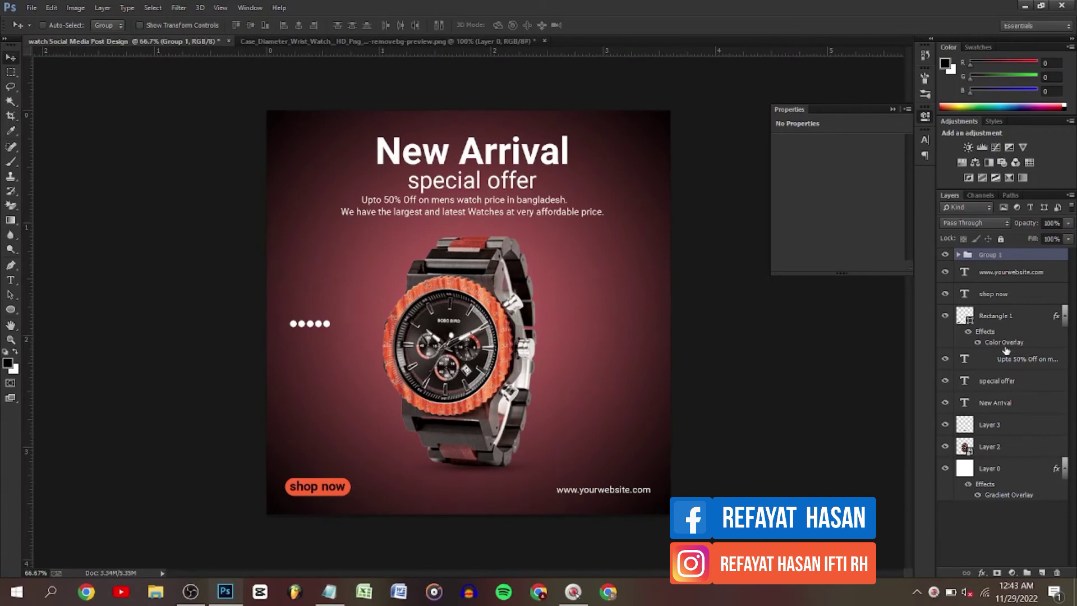
Step: Duplicate the dot row group and nudge the copy straight down to form a second row below the first
{"action": "key", "text": "ctrl+j"}
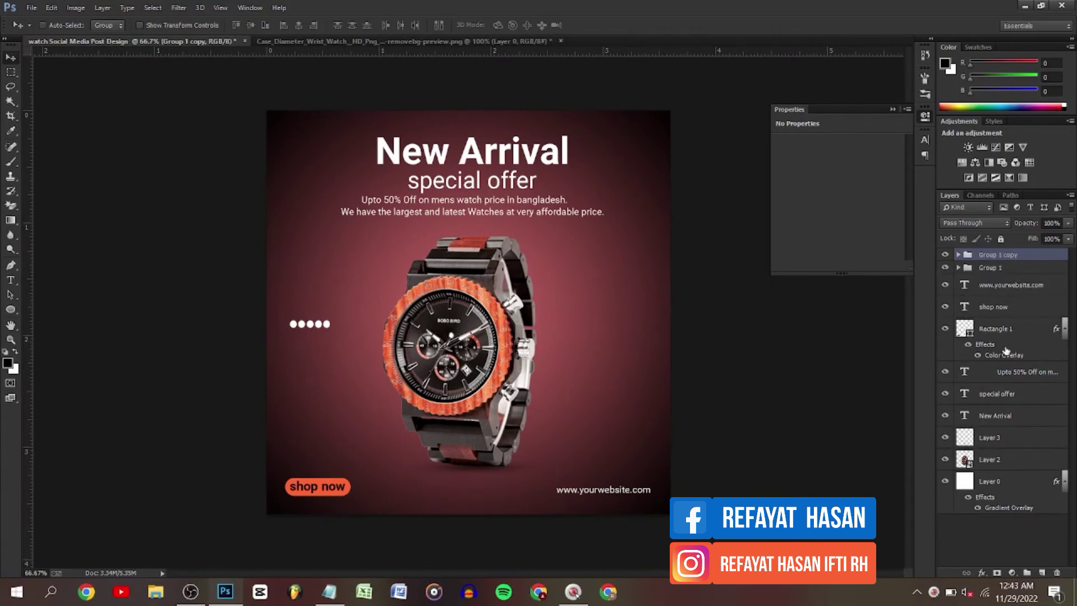
{"action": "key", "text": "Down"}
{"action": "key", "text": "Down"}
{"action": "key", "text": "Down"}
{"action": "key", "text": "Down"}
{"action": "key", "text": "Down"}
{"action": "key", "text": "Down"}
{"action": "key", "text": "Down"}
{"action": "key", "text": "Down"}
{"action": "key", "text": "Down"}
{"action": "key", "text": "Down"}
{"action": "key", "text": "Down"}
{"action": "key", "text": "Down"}
{"action": "key", "text": "Down"}
{"action": "key", "text": "Down"}
{"action": "key", "text": "Down"}
{"action": "key", "text": "Down"}
{"action": "key", "text": "Down"}
{"action": "key", "text": "Down"}
{"action": "key", "text": "Down"}
{"action": "key", "text": "Down"}
Step: Duplicate the second dot row group and nudge the copy straight down to form an evenly spaced third row
{"action": "key", "text": "ctrl+j"}
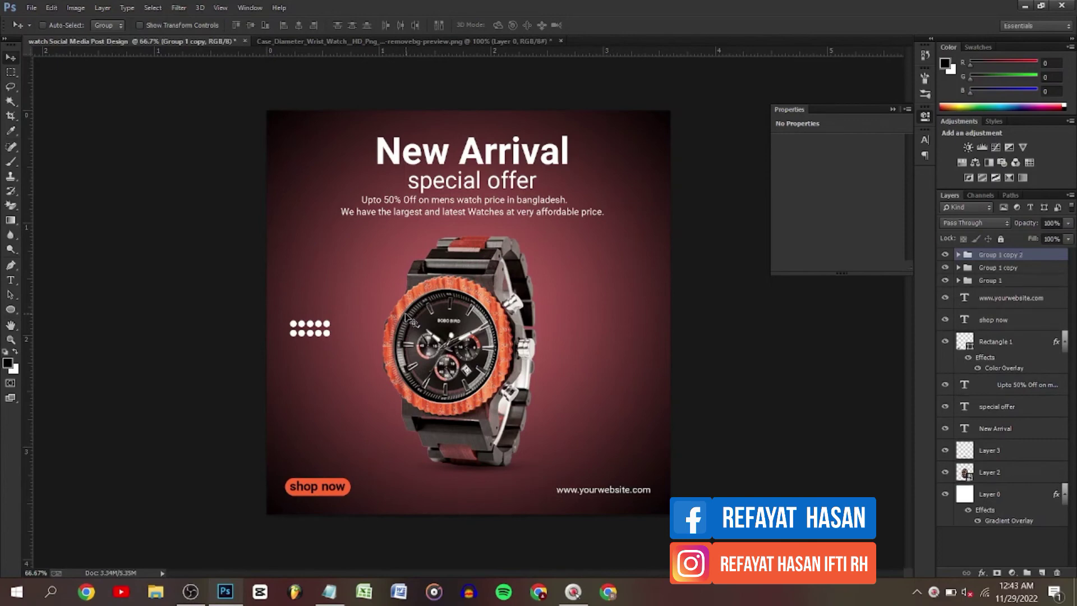
{"action": "key", "text": "Down"}
{"action": "key", "text": "Down"}
{"action": "key", "text": "Down"}
{"action": "key", "text": "Down"}
{"action": "key", "text": "Down"}
{"action": "key", "text": "Down"}
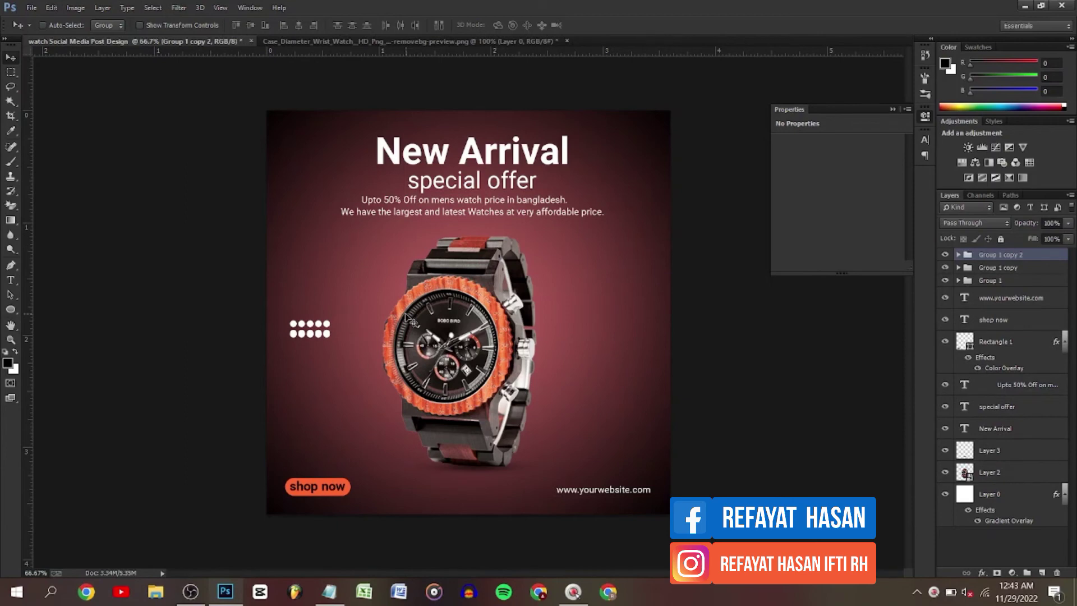
{"action": "key", "text": "Down"}
{"action": "key", "text": "Down"}
{"action": "key", "text": "Down"}
{"action": "key", "text": "Down"}
{"action": "key", "text": "Down"}
{"action": "key", "text": "Down"}
Step: Duplicate the third dot row group and nudge the copy straight down to form a fourth row
{"action": "key", "text": "ctrl+j"}
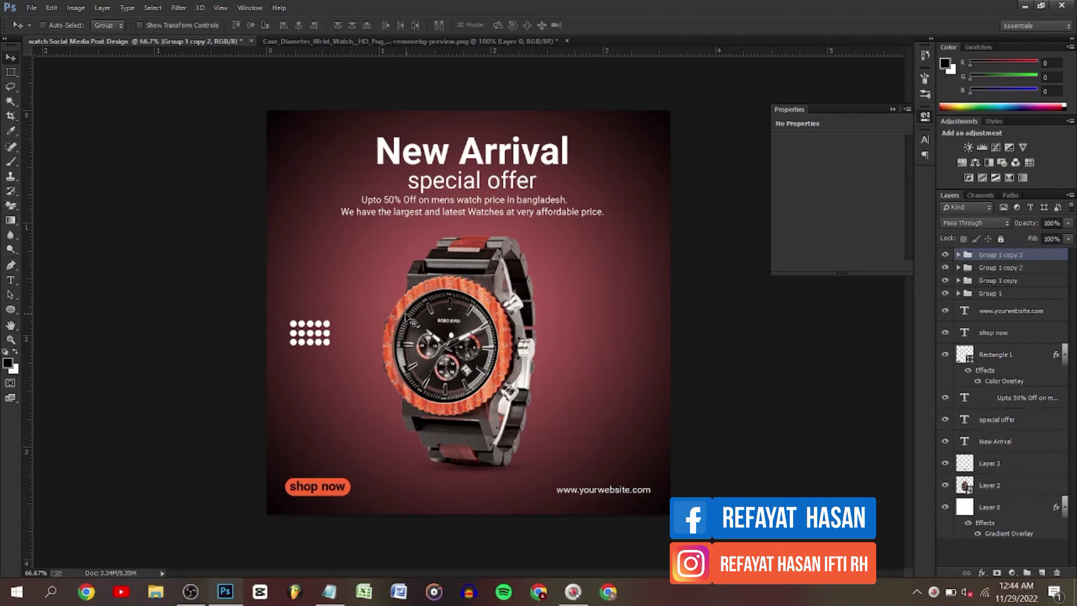
{"action": "key", "text": "Down"}
{"action": "key", "text": "Down"}
{"action": "key", "text": "Down"}
{"action": "key", "text": "Down"}
{"action": "key", "text": "Down"}
{"action": "key", "text": "Down"}
{"action": "key", "text": "Down"}
{"action": "key", "text": "Down"}
{"action": "key", "text": "Down"}
{"action": "key", "text": "Down"}
{"action": "key", "text": "Down"}
{"action": "key", "text": "Down"}
{"action": "key", "text": "Down"}
{"action": "key", "text": "Down"}
{"action": "key", "text": "Down"}
{"action": "key", "text": "Down"}
{"action": "key", "text": "Down"}
{"action": "key", "text": "Down"}
{"action": "key", "text": "Down"}
{"action": "key", "text": "Down"}
{"action": "key", "text": "Down"}
{"action": "key", "text": "Down"}
{"action": "key", "text": "Down"}
{"action": "key", "text": "Down"}
Step: Group the four dot rows, move the grid to the right of the watch's upper strap, and bring the guides back into view
{"action": "left_click", "coordinate": [1036, 294], "text": "shift"}
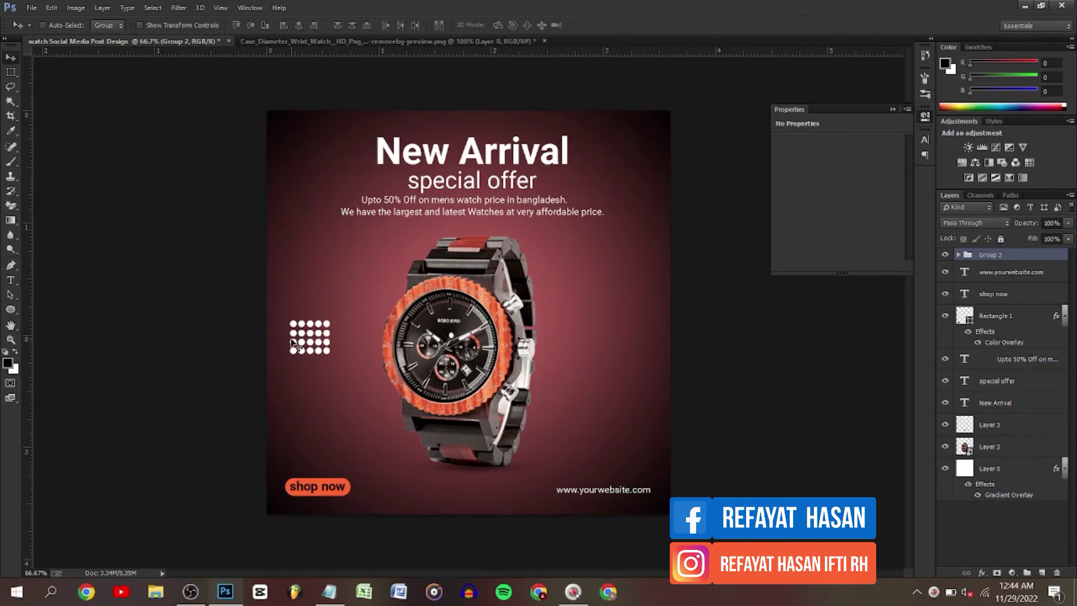
{"action": "left_click_drag", "start_coordinate": [293, 343], "coordinate": [593, 275]}
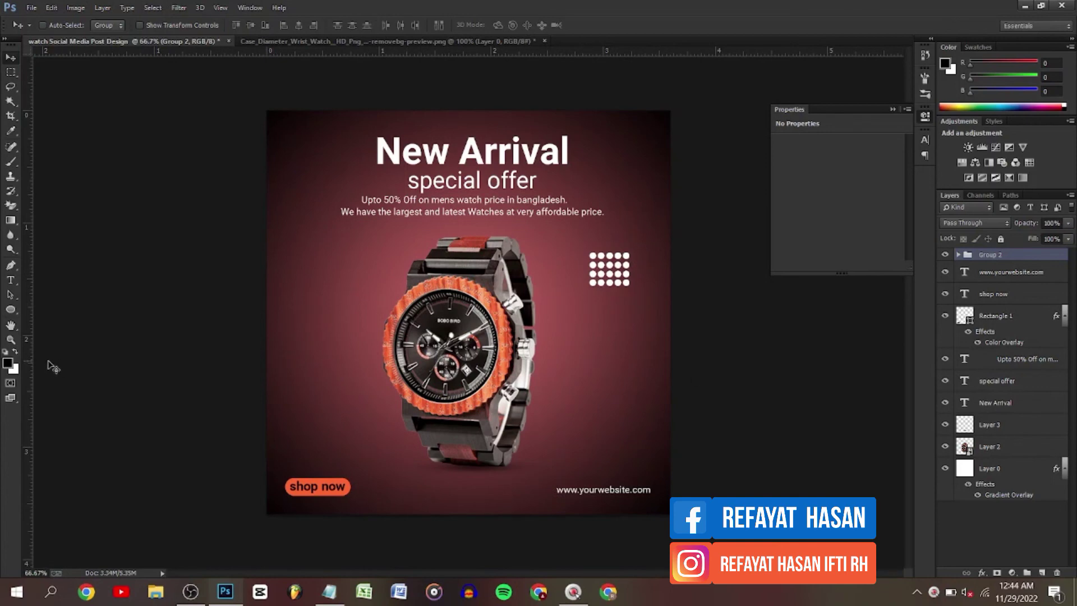
{"action": "left_click_drag", "start_coordinate": [30, 358], "coordinate": [267, 330]}
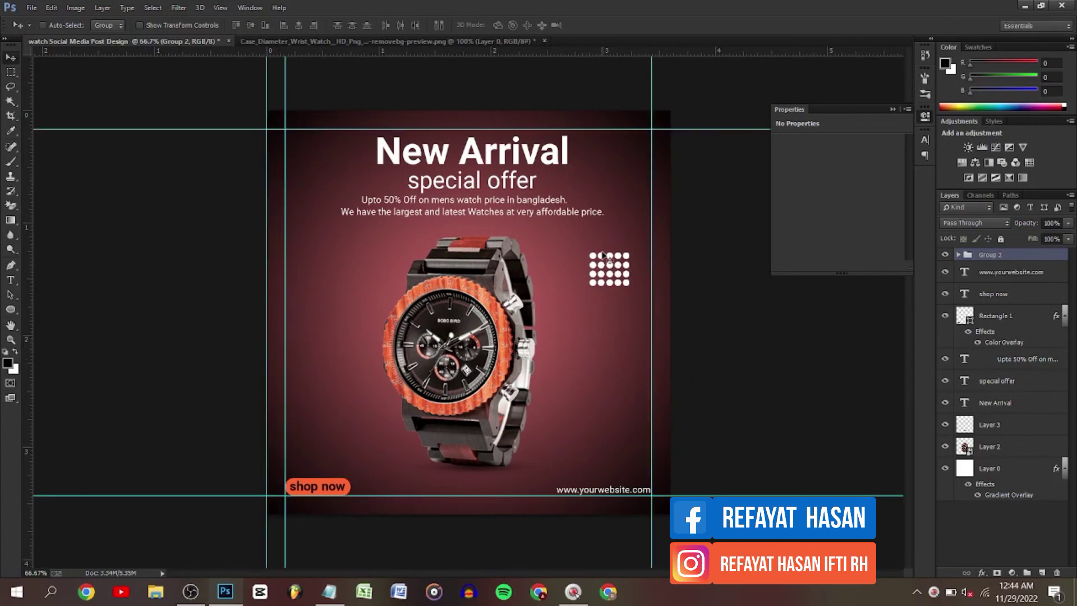
Step: Align the dot grid with the right guide and place a duplicate against the left guide above the "shop now" button
{"action": "left_click_drag", "start_coordinate": [612, 273], "coordinate": [636, 250]}
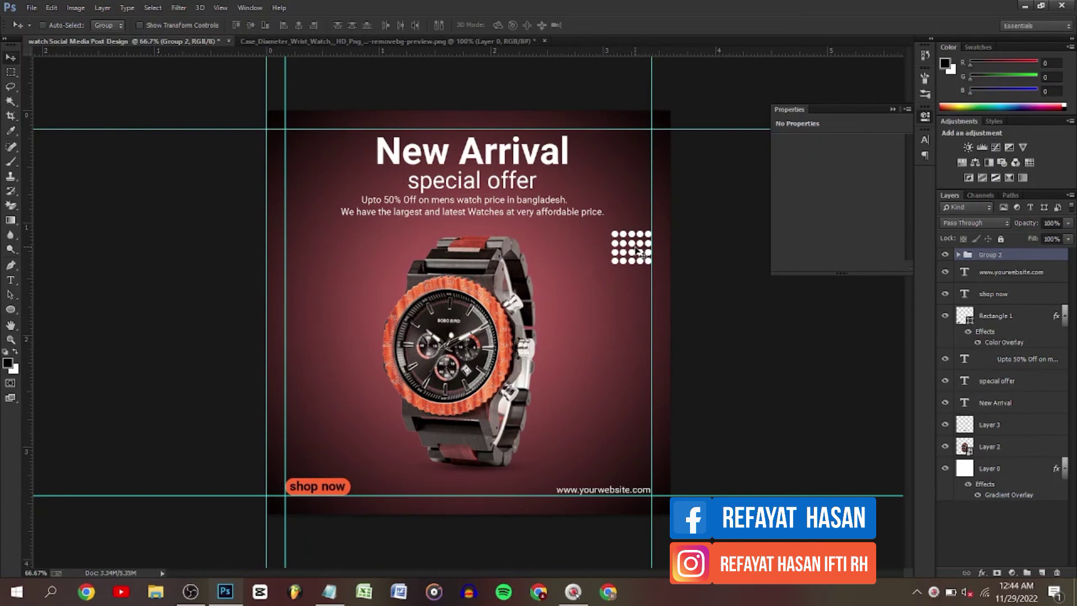
{"action": "key", "text": "ctrl+j"}
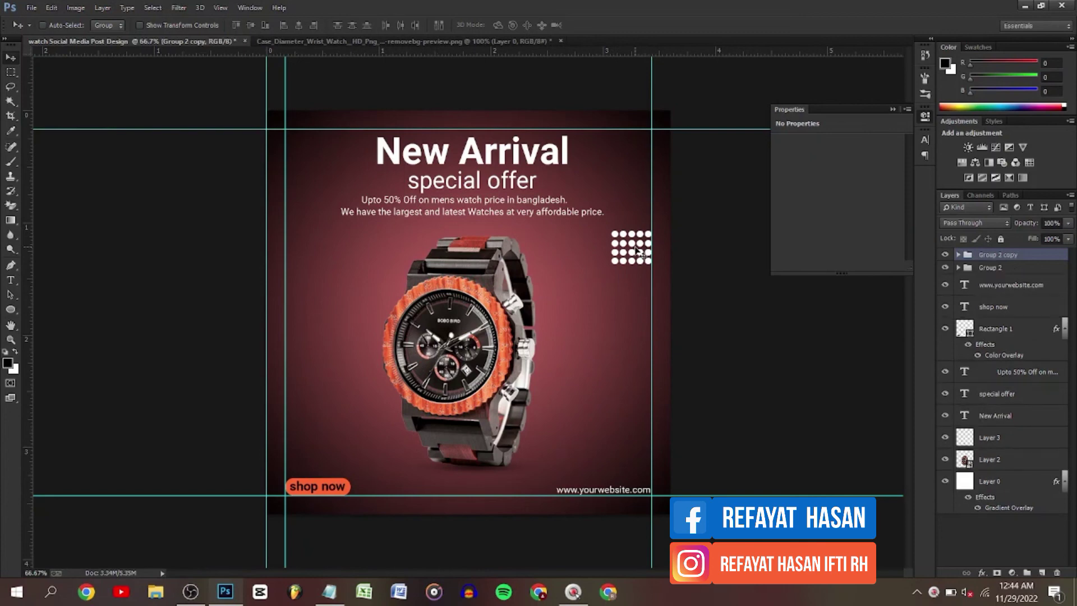
{"action": "left_click_drag", "start_coordinate": [635, 250], "coordinate": [311, 431]}
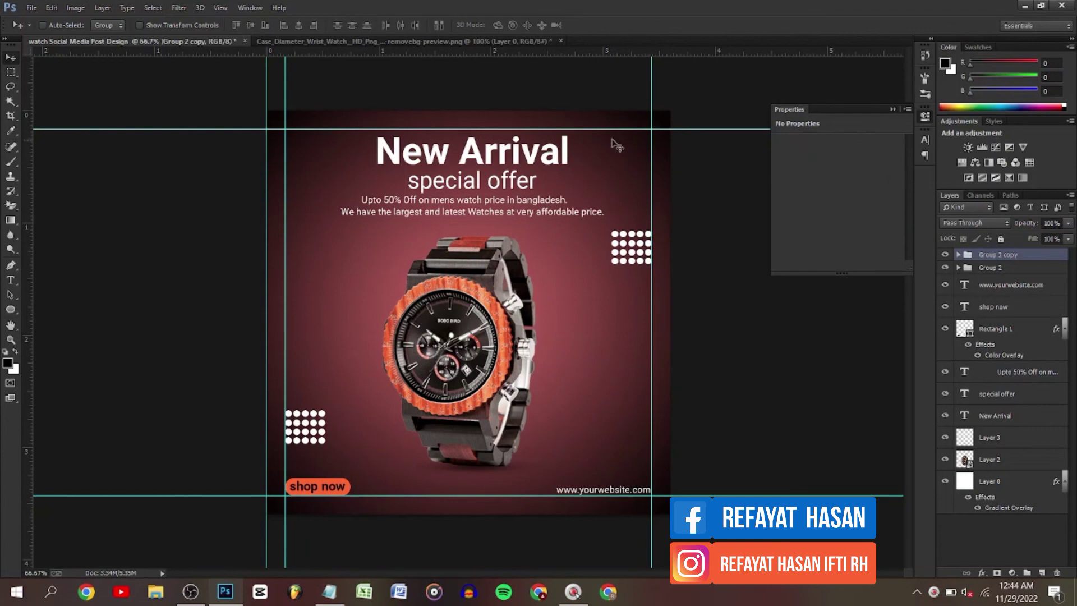
Step: Close the watch PNG document without saving its changes
{"action": "left_click", "coordinate": [371, 43]}
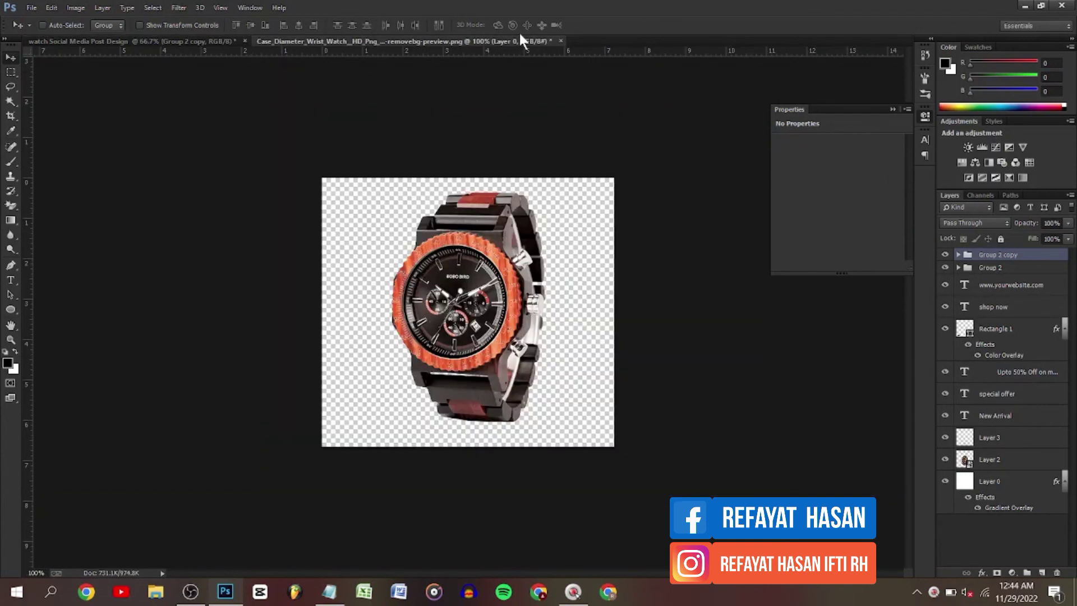
{"action": "left_click", "coordinate": [560, 41]}
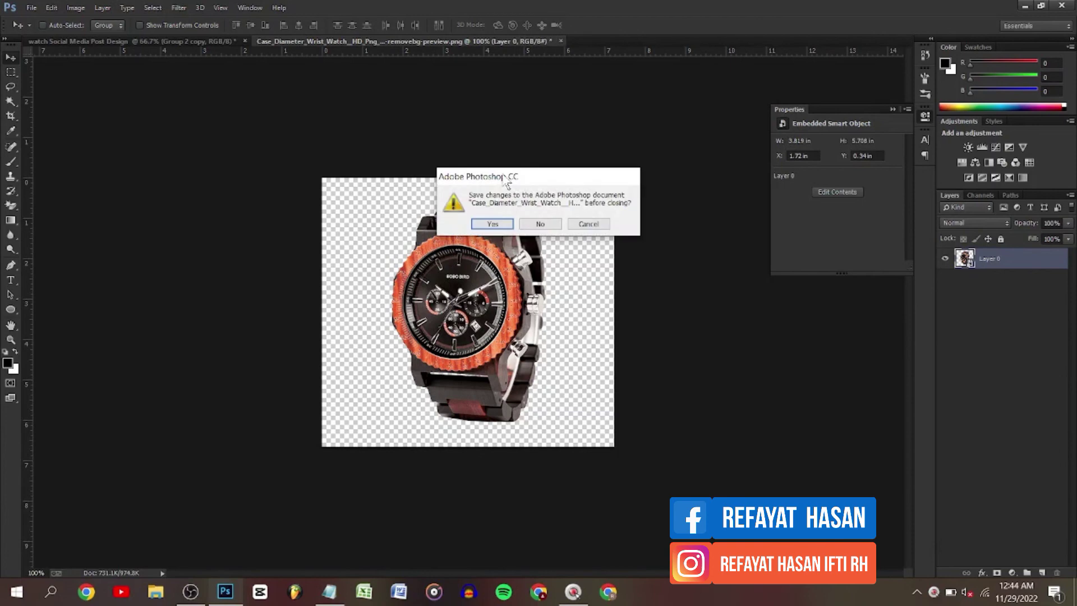
{"action": "left_click", "coordinate": [540, 224]}
Step: Search the Downloads folder for "rh logo" and open the file "RH logo png"
{"action": "left_click", "coordinate": [29, 3]}
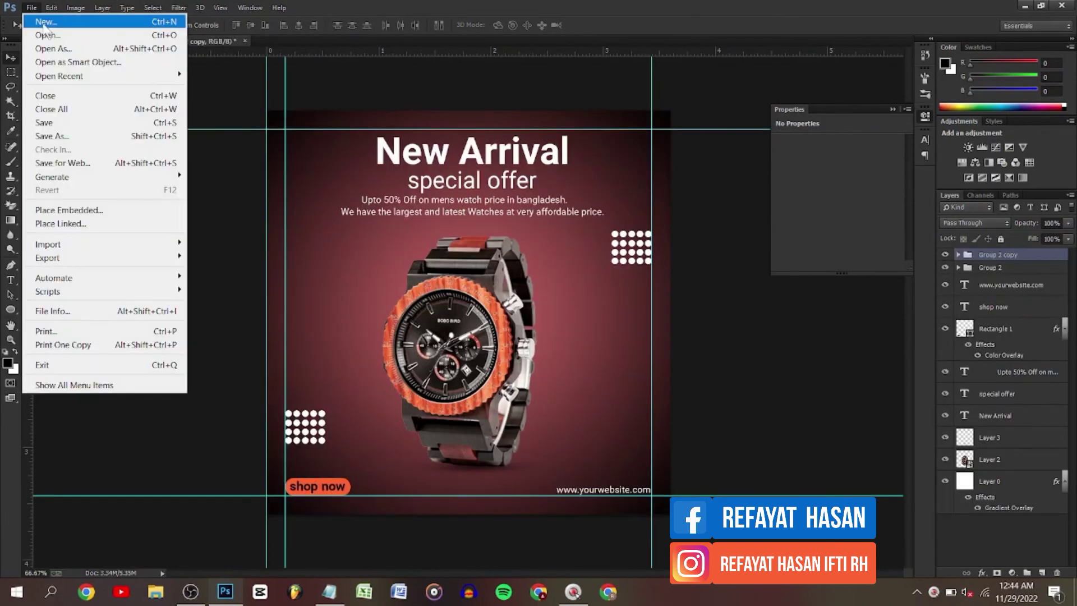
{"action": "left_click", "coordinate": [46, 34]}
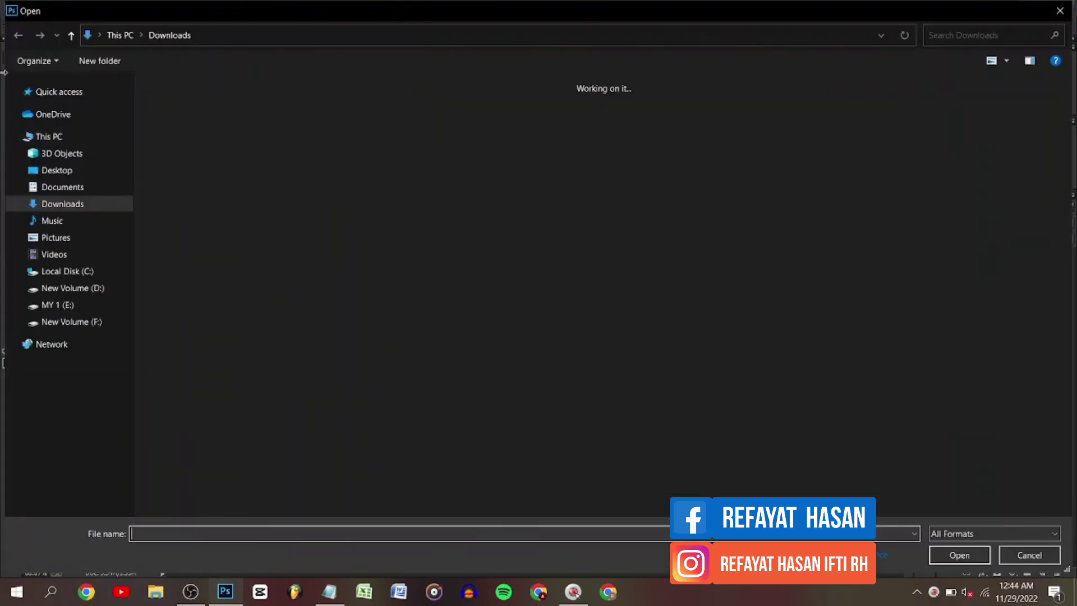
{"action": "left_click", "coordinate": [954, 34]}
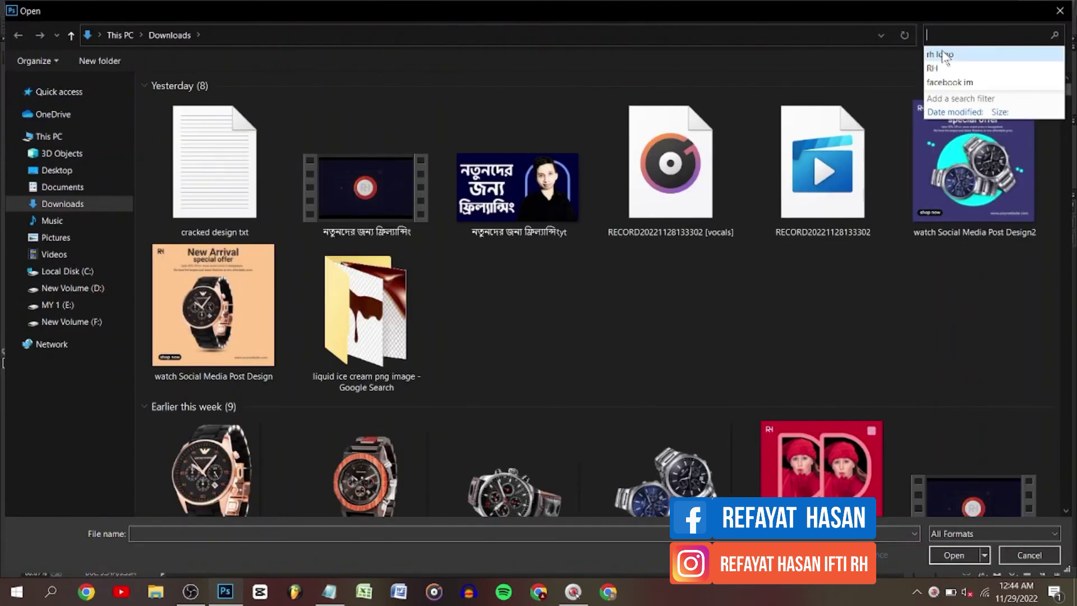
{"action": "left_click", "coordinate": [943, 51]}
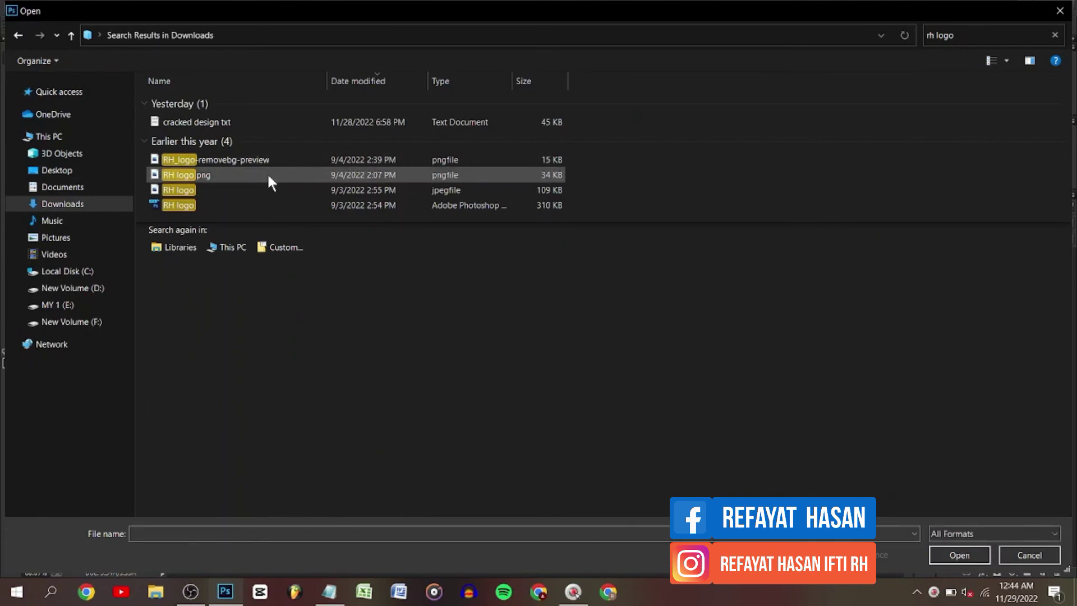
{"action": "left_click", "coordinate": [269, 179]}
{"action": "left_click", "coordinate": [936, 554]}
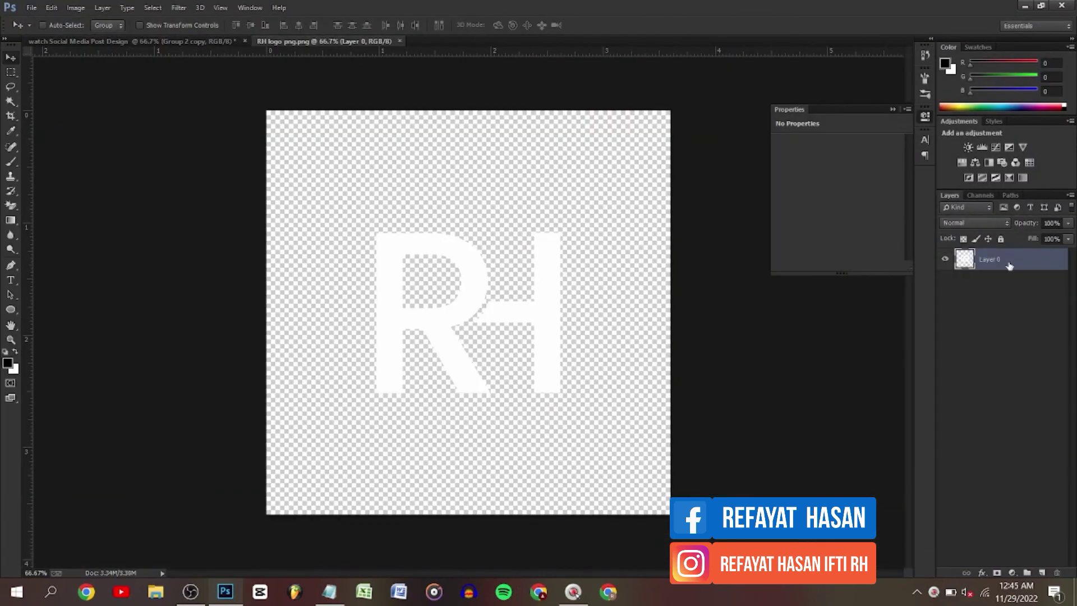
Step: Convert the RH logo layer to a smart object and bring it into the watch social media post document
{"action": "right_click", "coordinate": [1010, 266]}
{"action": "left_click", "coordinate": [739, 167]}
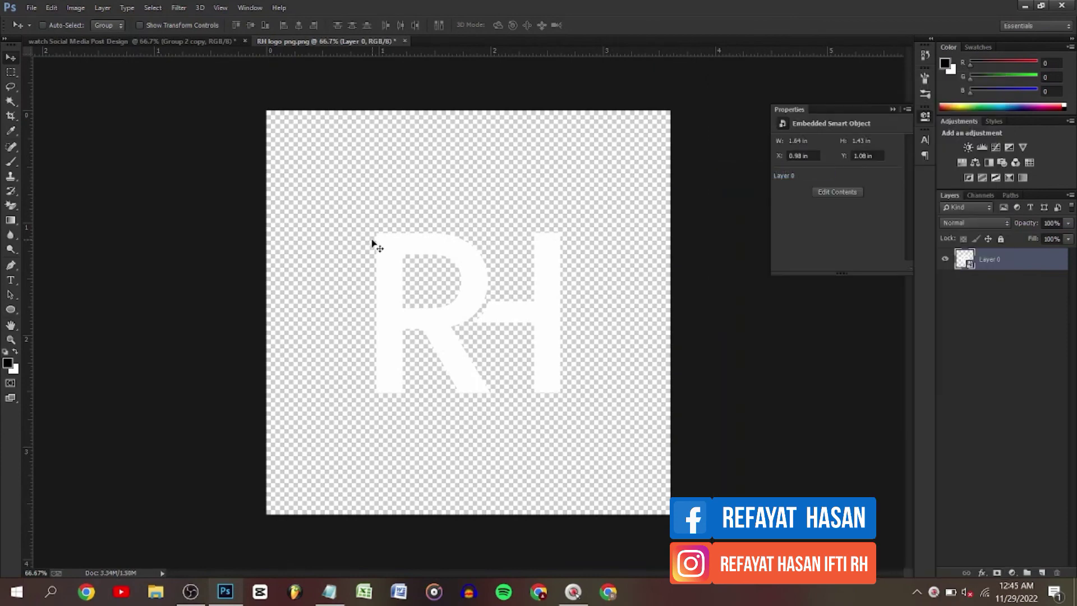
{"action": "left_click_drag", "start_coordinate": [372, 243], "coordinate": [436, 195]}
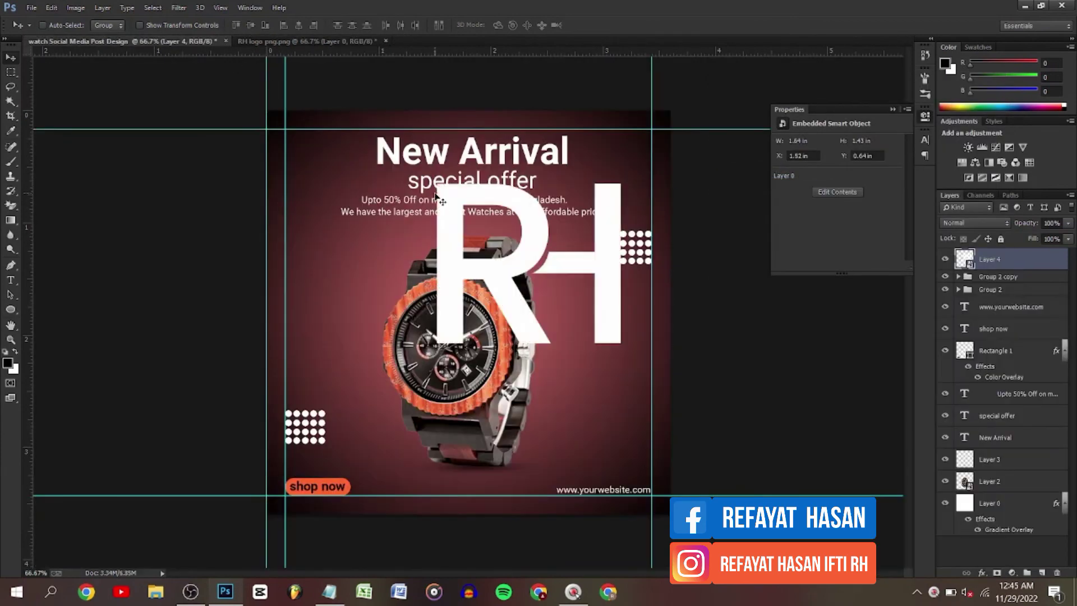
Step: Scale the RH logo in the post down to about 11% of its size
{"action": "key", "text": "ctrl+t"}
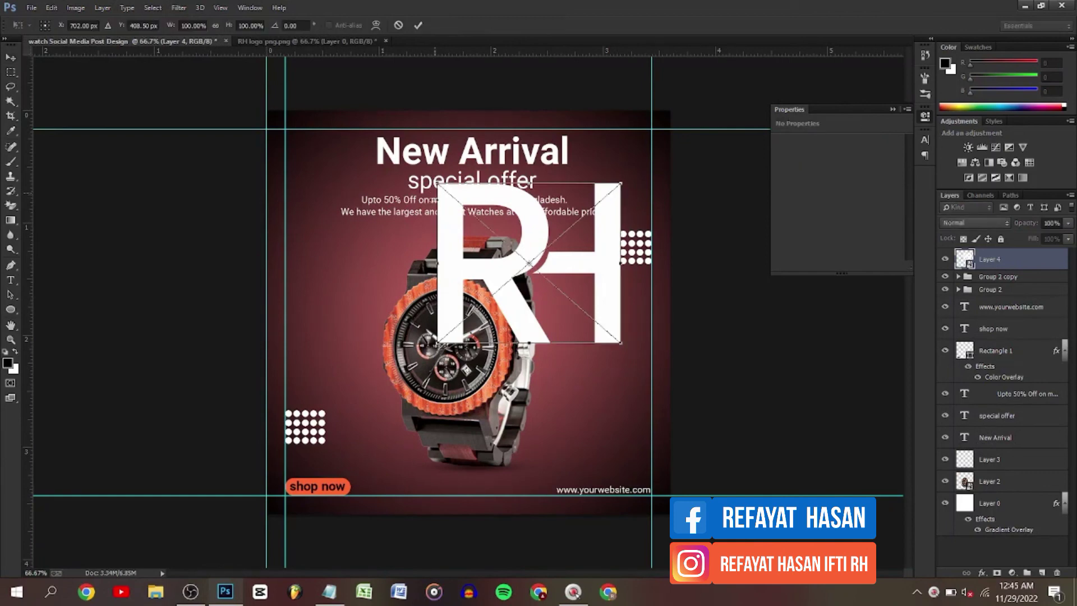
{"action": "left_click_drag", "start_coordinate": [621, 181], "coordinate": [457, 326]}
{"action": "left_click", "coordinate": [417, 25]}
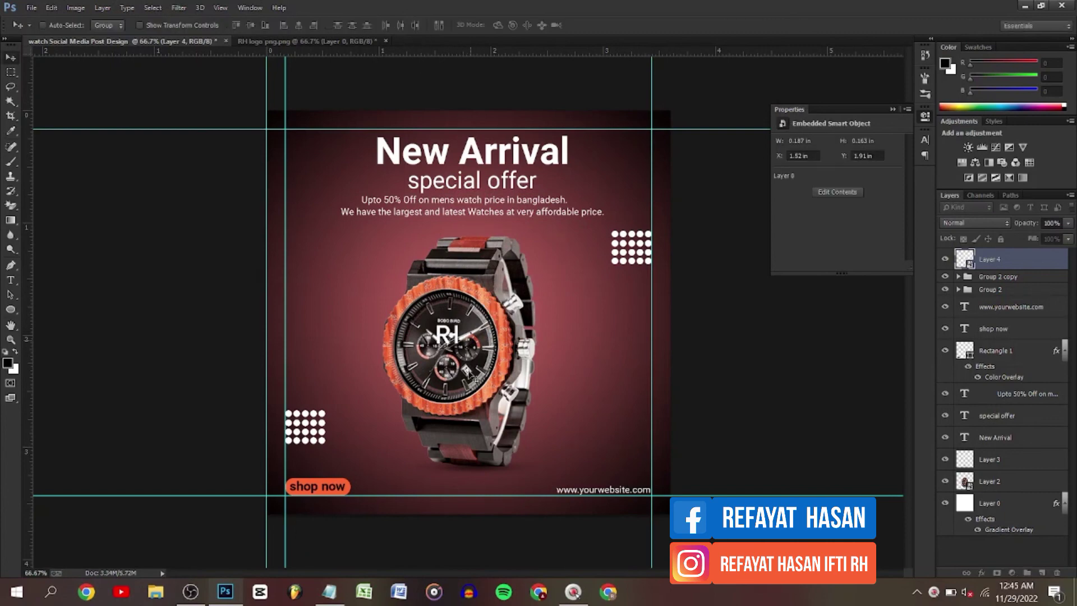
Step: Place the RH logo at the upper-left guide corner, scale it to about 9.8%, and nudge it up to the top guide
{"action": "left_click_drag", "start_coordinate": [426, 306], "coordinate": [296, 141]}
{"action": "key", "text": "ctrl+t"}
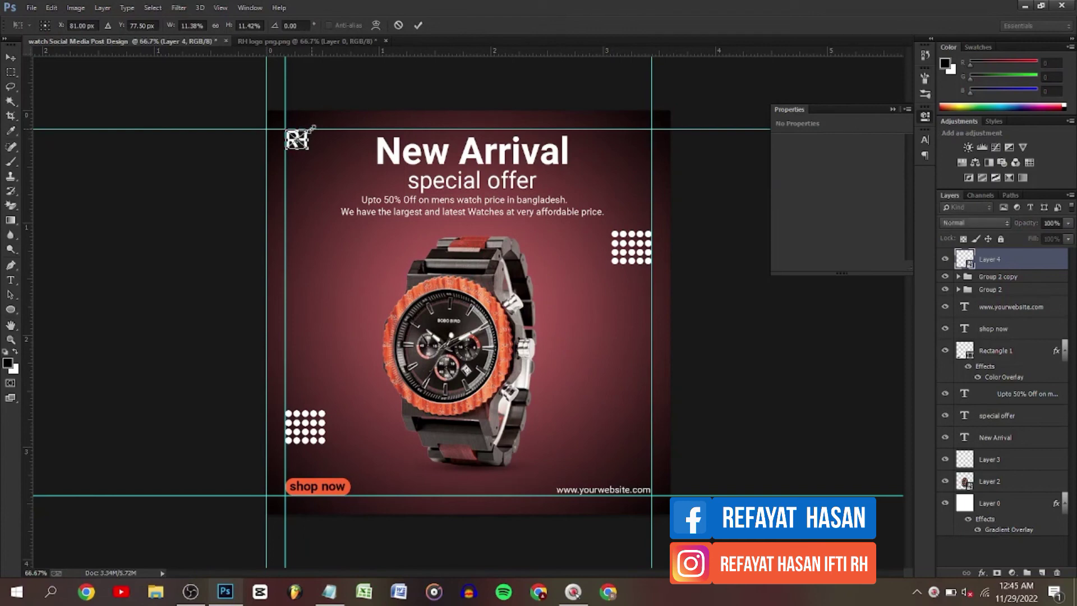
{"action": "left_click_drag", "start_coordinate": [312, 128], "coordinate": [308, 130]}
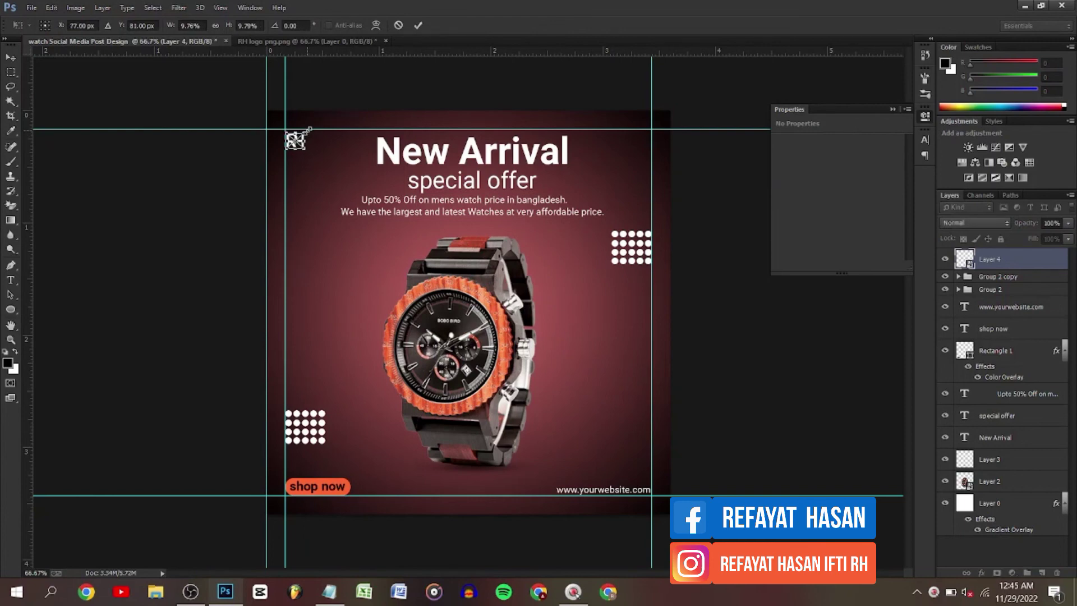
{"action": "left_click", "coordinate": [419, 26]}
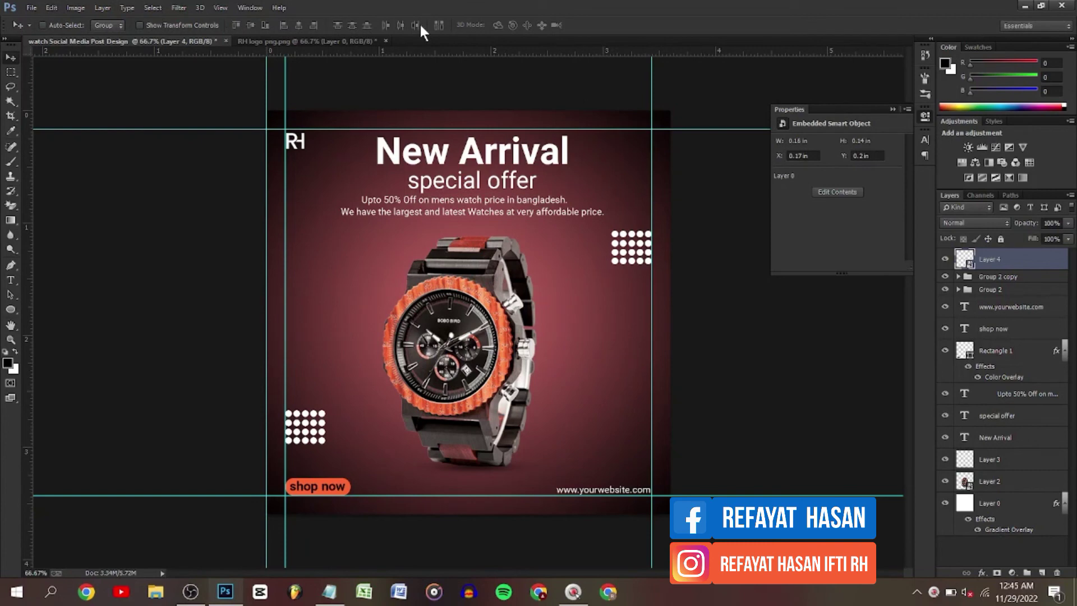
{"action": "key", "text": "Up"}
{"action": "key", "text": "Up"}
{"action": "key", "text": "Up"}
{"action": "key", "text": "Up"}
{"action": "key", "text": "Up"}
{"action": "key", "text": "Up"}
{"action": "key", "text": "Up"}
{"action": "key", "text": "Up"}
Step: Move the watch and its shadow (Layer 2 and Layer 3) together slightly upward
{"action": "left_click", "coordinate": [1010, 484]}
{"action": "left_click", "coordinate": [1019, 463], "text": "shift"}
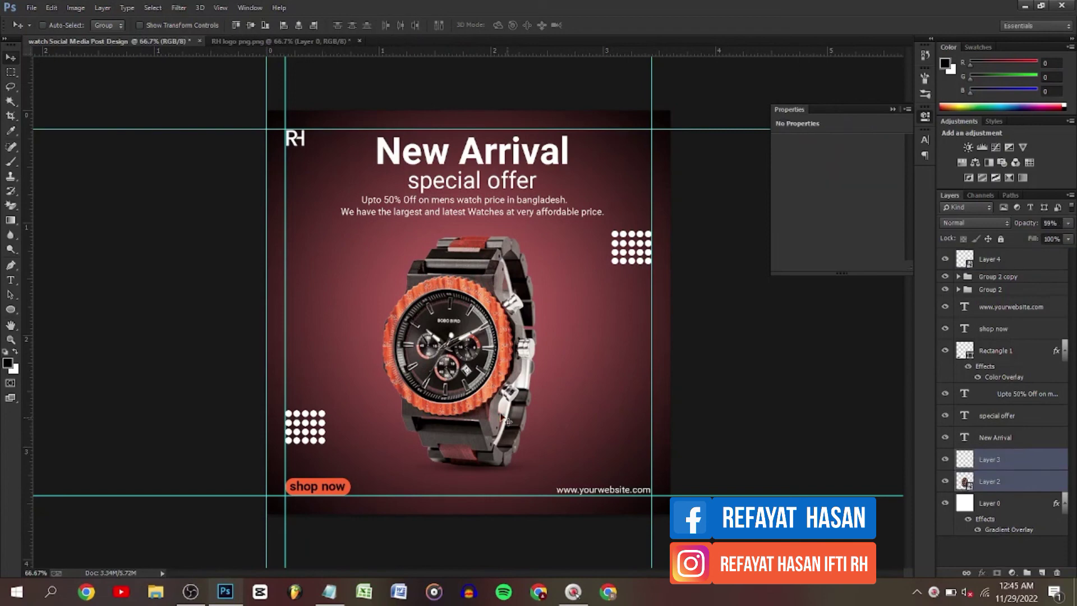
{"action": "mouse_move", "coordinate": [475, 379]}
{"action": "left_mouse_down"}
{"action": "mouse_move", "coordinate": [466, 374]}
{"action": "mouse_move", "coordinate": [475, 383]}
{"action": "left_mouse_up"}
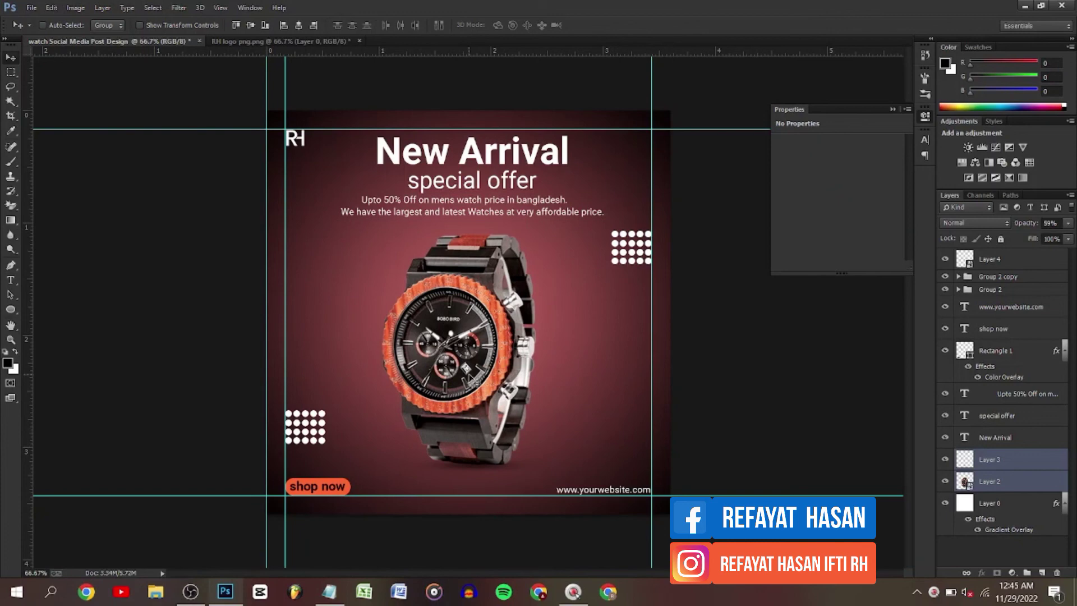
Step: Try slightly brightening the design with a Curves adjustment layer above the logo layer, and undo it
{"action": "left_click", "coordinate": [1026, 257]}
{"action": "left_click", "coordinate": [1012, 572]}
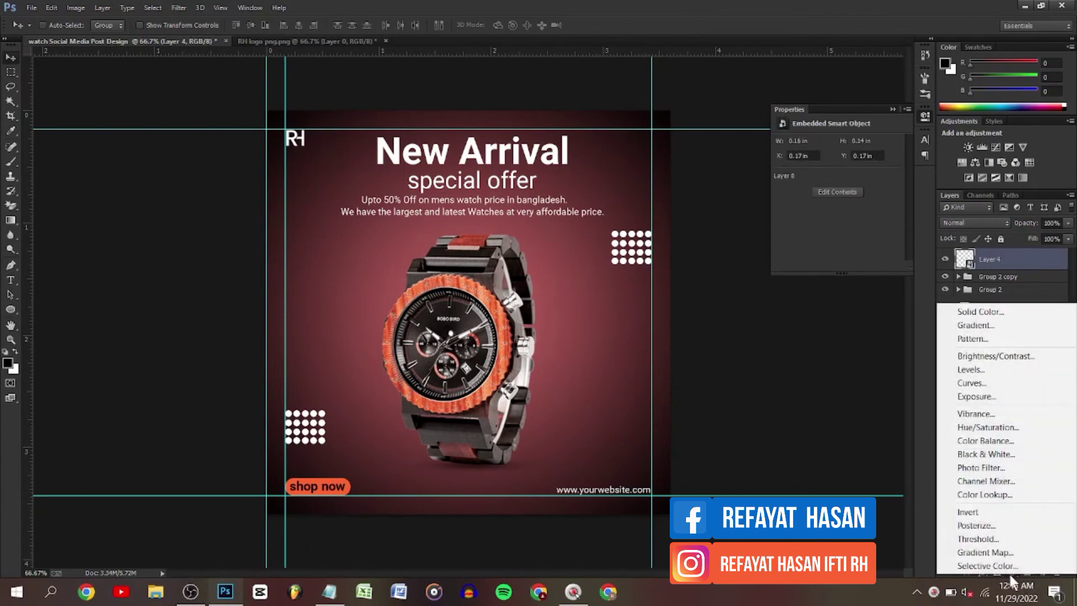
{"action": "left_click", "coordinate": [974, 383]}
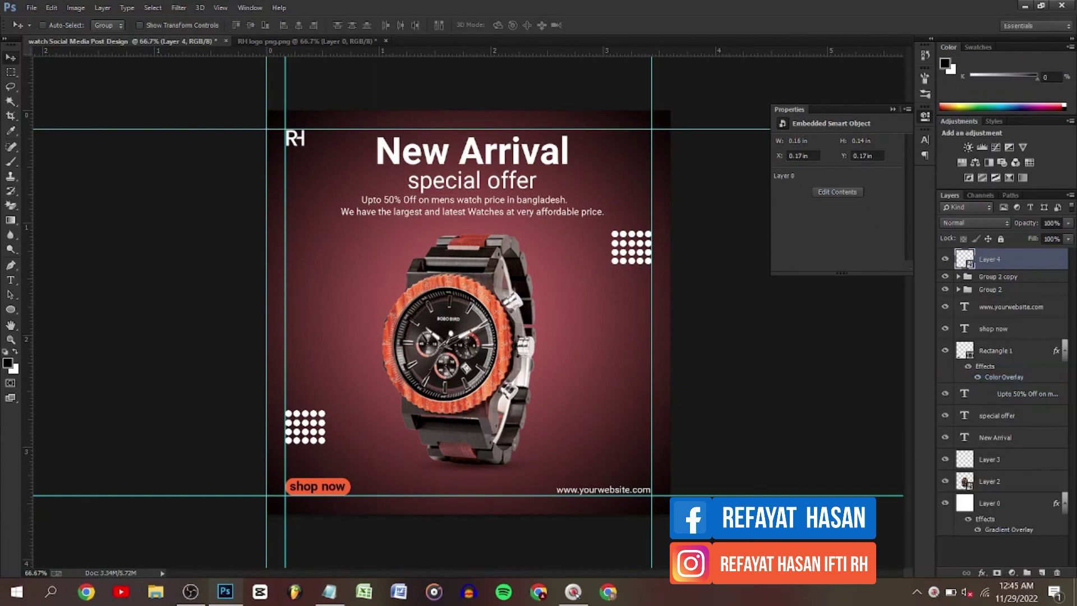
{"action": "left_click", "coordinate": [850, 217]}
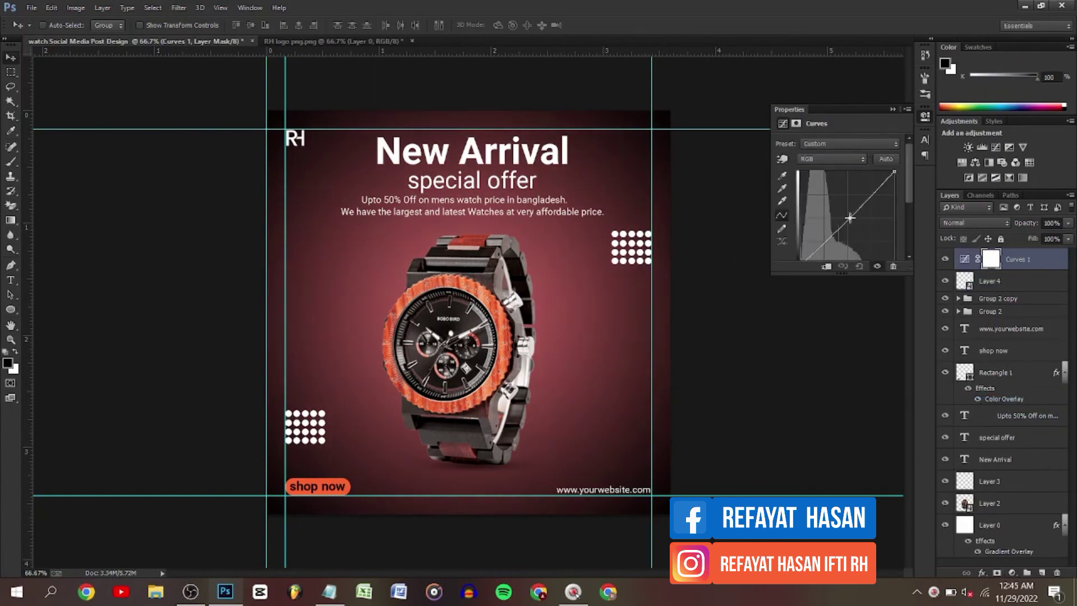
{"action": "left_click_drag", "start_coordinate": [850, 217], "coordinate": [847, 217]}
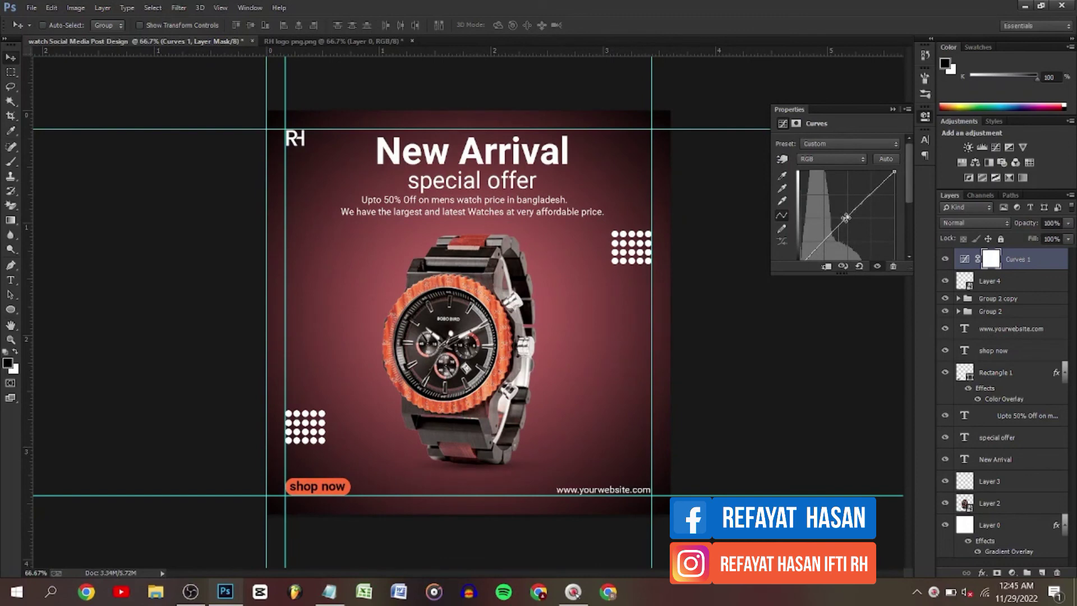
{"action": "key", "text": "ctrl+z"}
{"action": "key", "text": "ctrl+alt+z"}
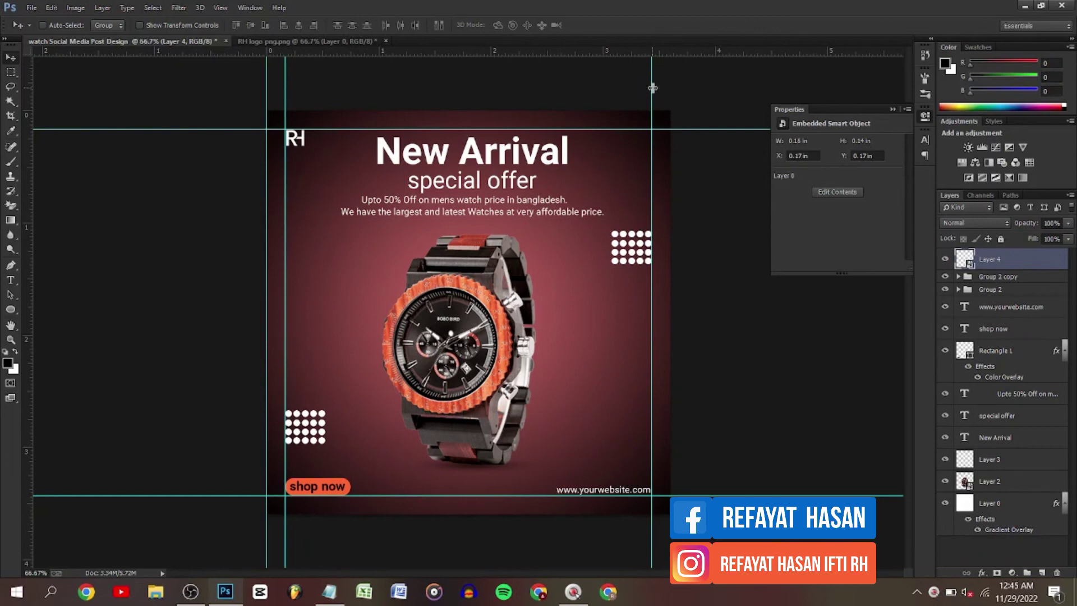
Step: Remove all three vertical guides and both horizontal guides from the post
{"action": "left_click_drag", "start_coordinate": [653, 88], "coordinate": [23, 145]}
{"action": "left_click_drag", "start_coordinate": [267, 103], "coordinate": [23, 88]}
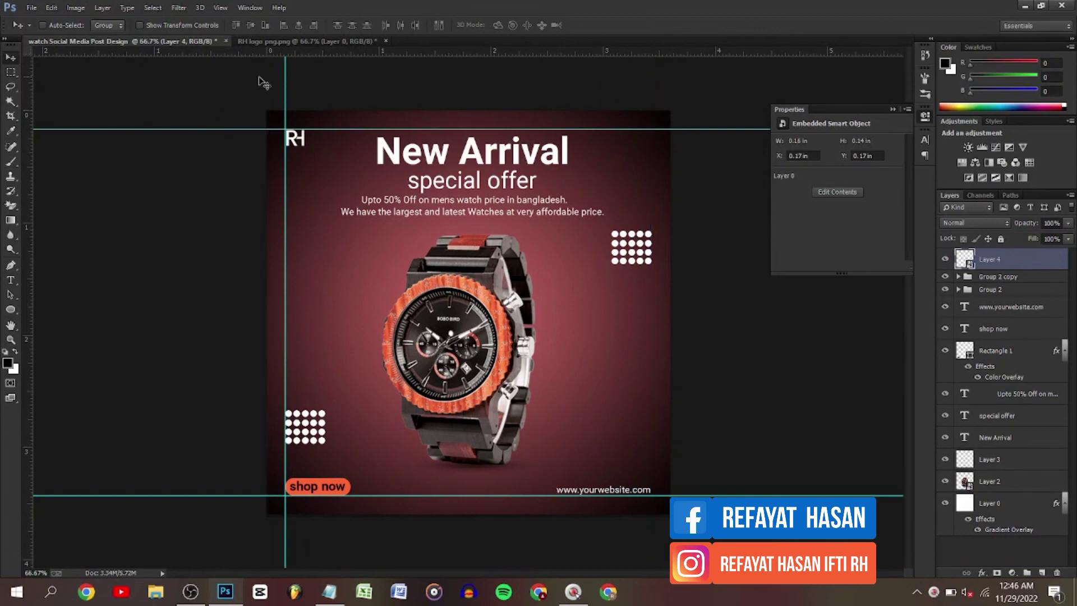
{"action": "left_click_drag", "start_coordinate": [285, 87], "coordinate": [23, 142]}
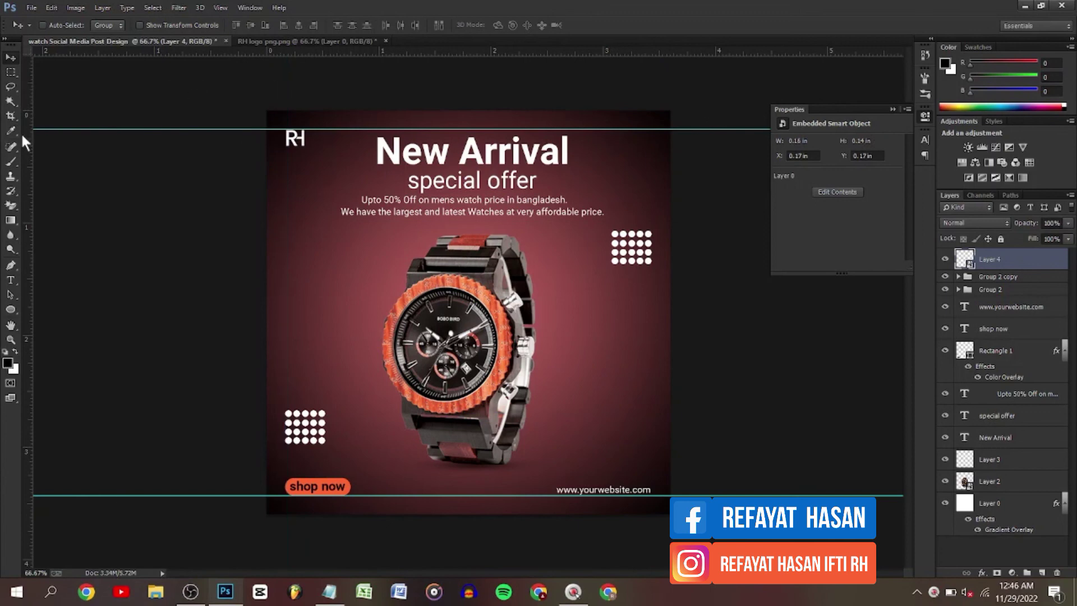
{"action": "left_click_drag", "start_coordinate": [203, 128], "coordinate": [246, 33]}
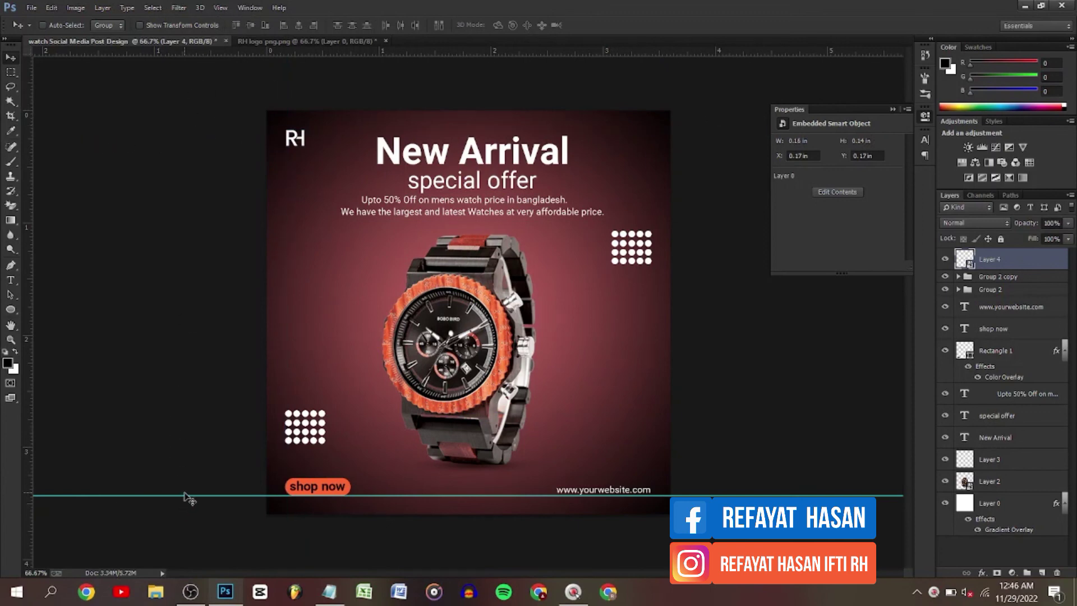
{"action": "left_click_drag", "start_coordinate": [189, 499], "coordinate": [251, 33]}
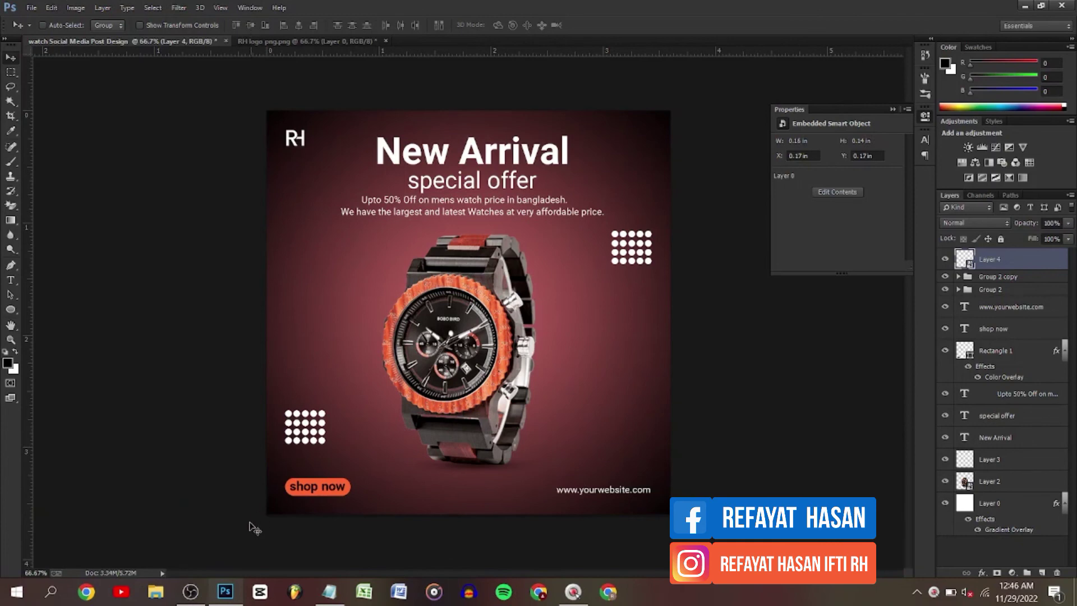
{"action": "left_click", "coordinate": [201, 589]}
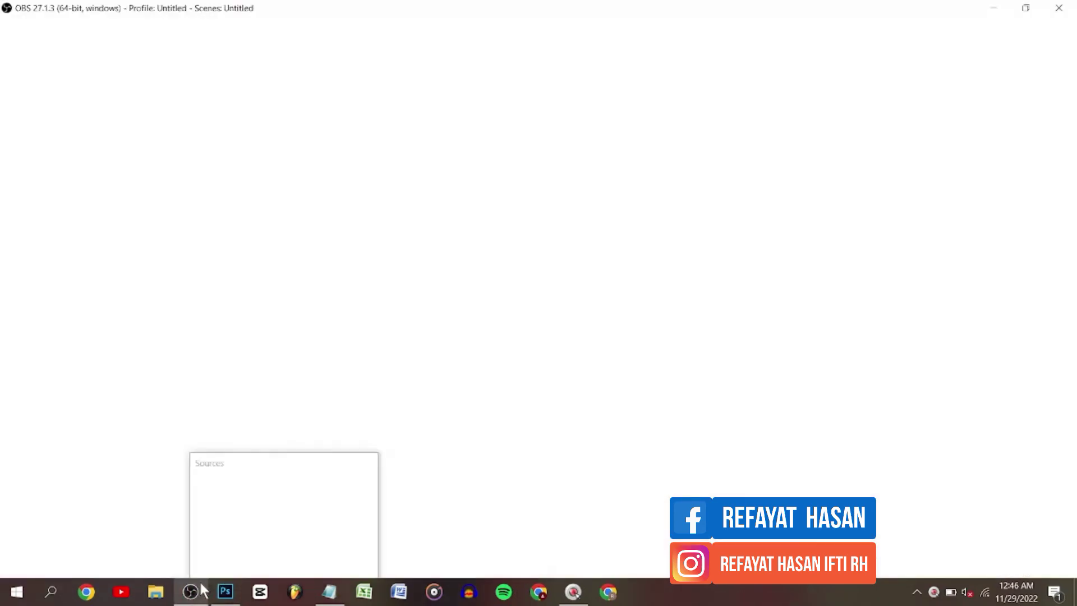